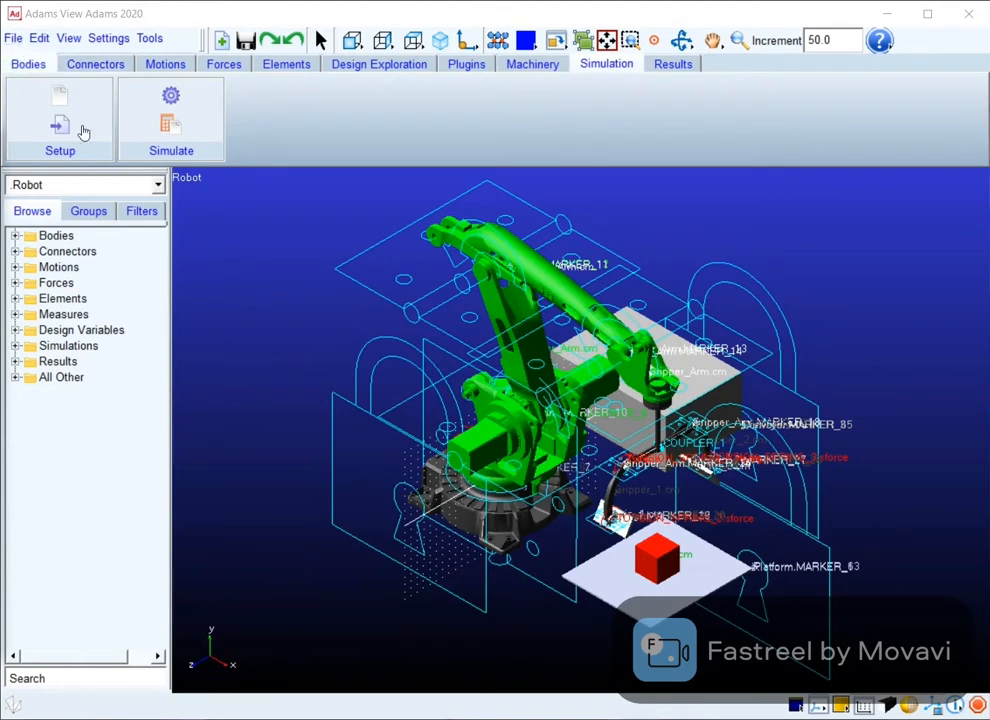
Step: Look at the Parasolid file import options and browse the Robot_ADAMS and CAD folder for a geometry file without importing one
{"action": "left_click", "coordinate": [18, 41]}
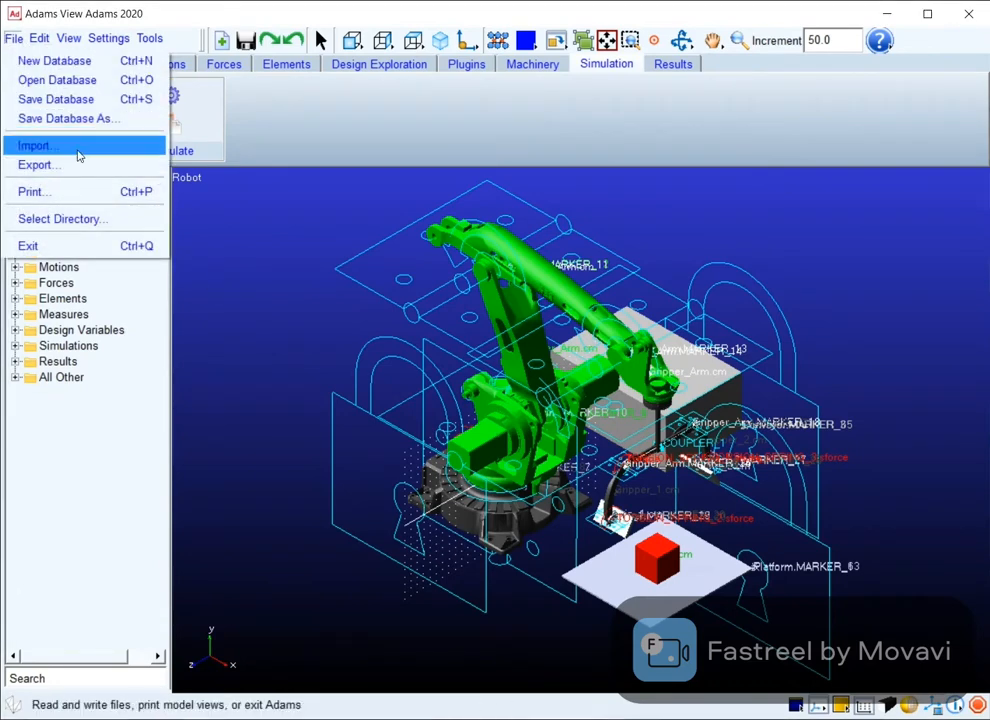
{"action": "left_click", "coordinate": [40, 146]}
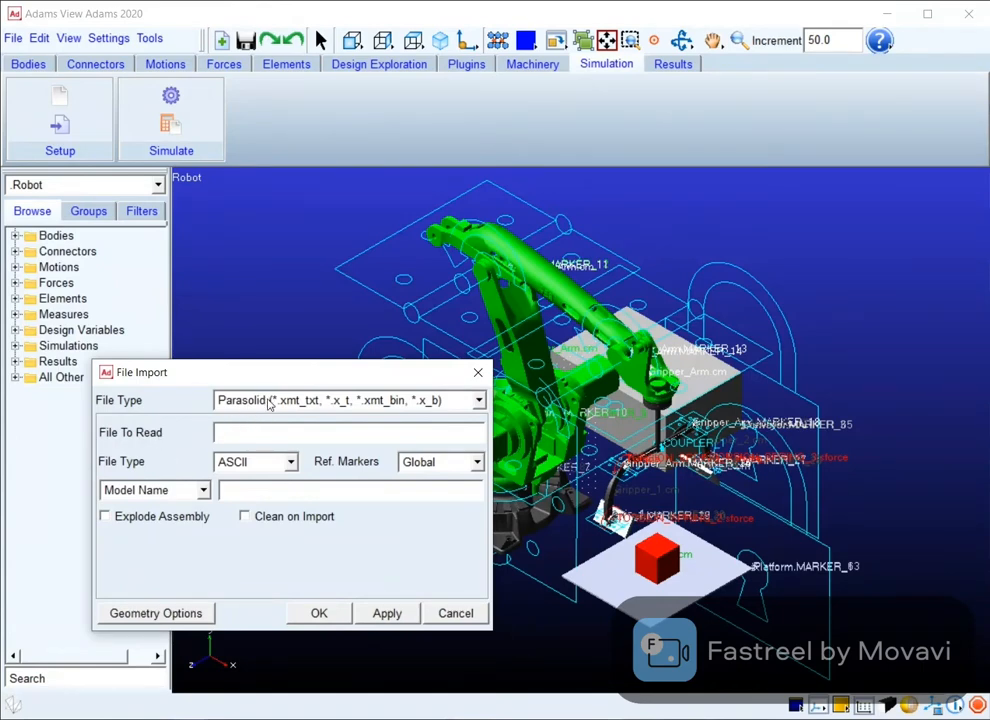
{"action": "right_click", "coordinate": [268, 435]}
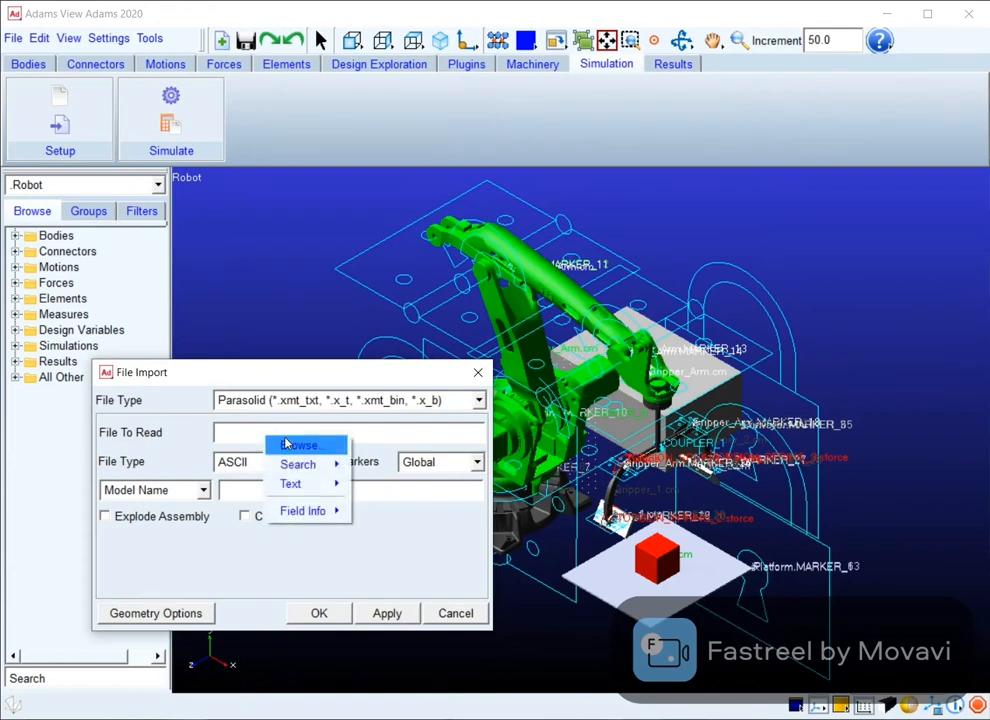
{"action": "left_click", "coordinate": [286, 443]}
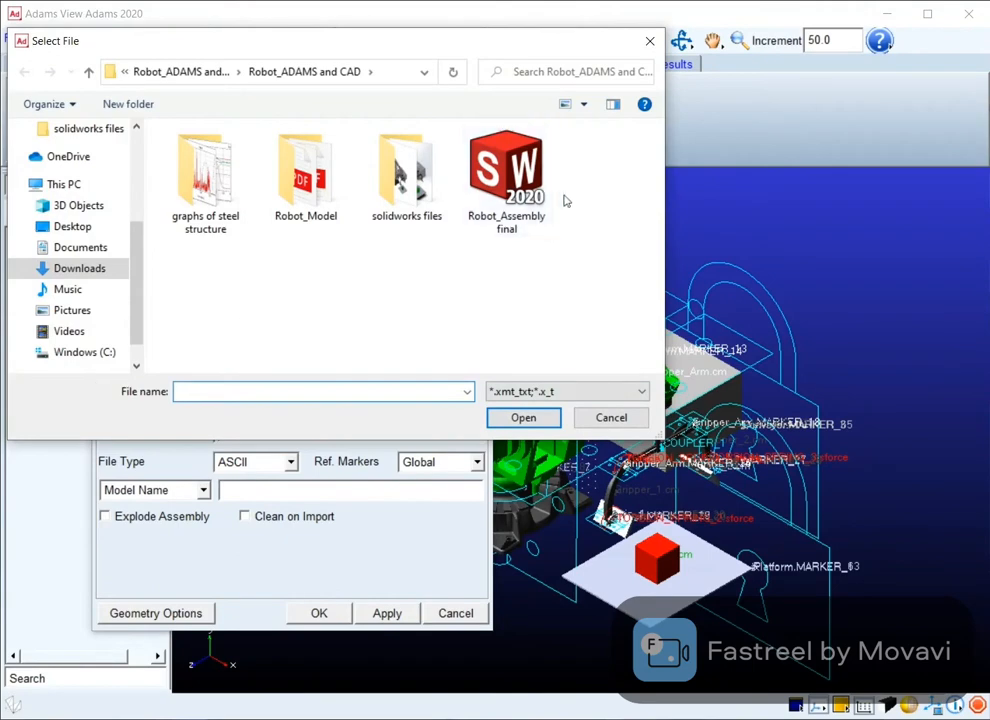
{"action": "left_click", "coordinate": [649, 41]}
{"action": "left_click", "coordinate": [480, 371]}
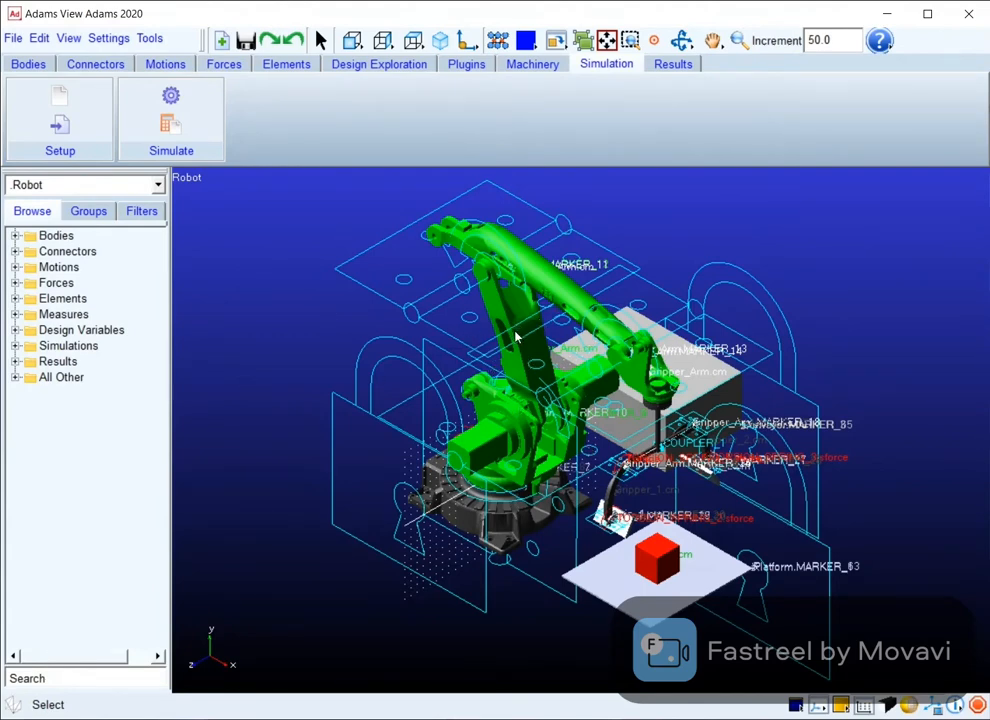
Step: Run the scripted simulation .Robot.Robot_Script and close the simulation controls
{"action": "left_click", "coordinate": [174, 122]}
{"action": "left_click", "coordinate": [199, 239]}
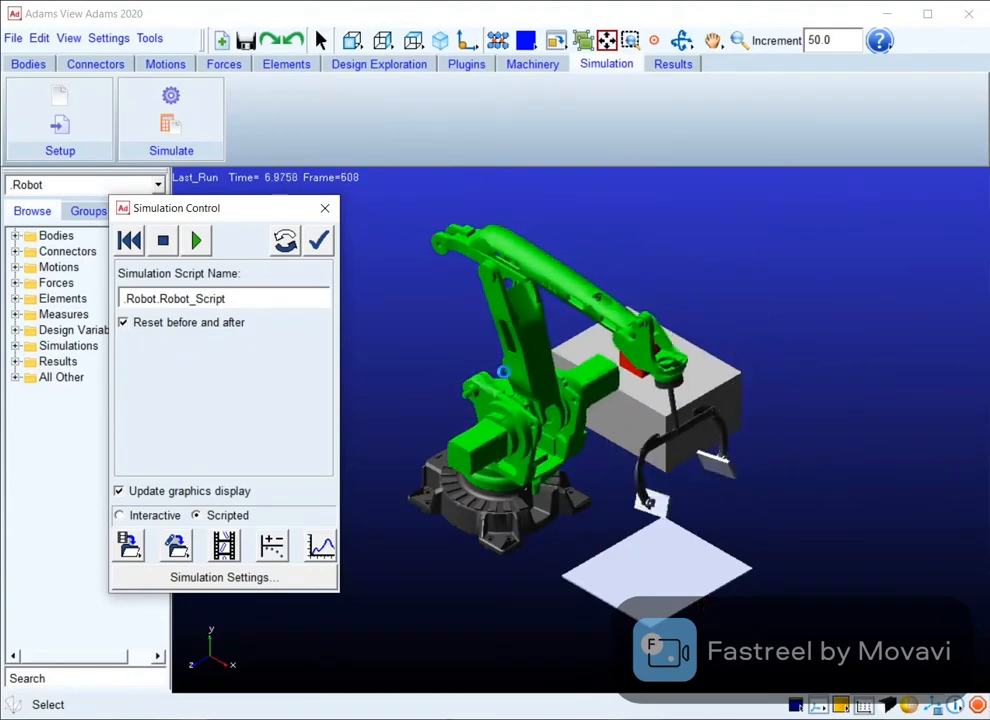
{"action": "left_click", "coordinate": [325, 208]}
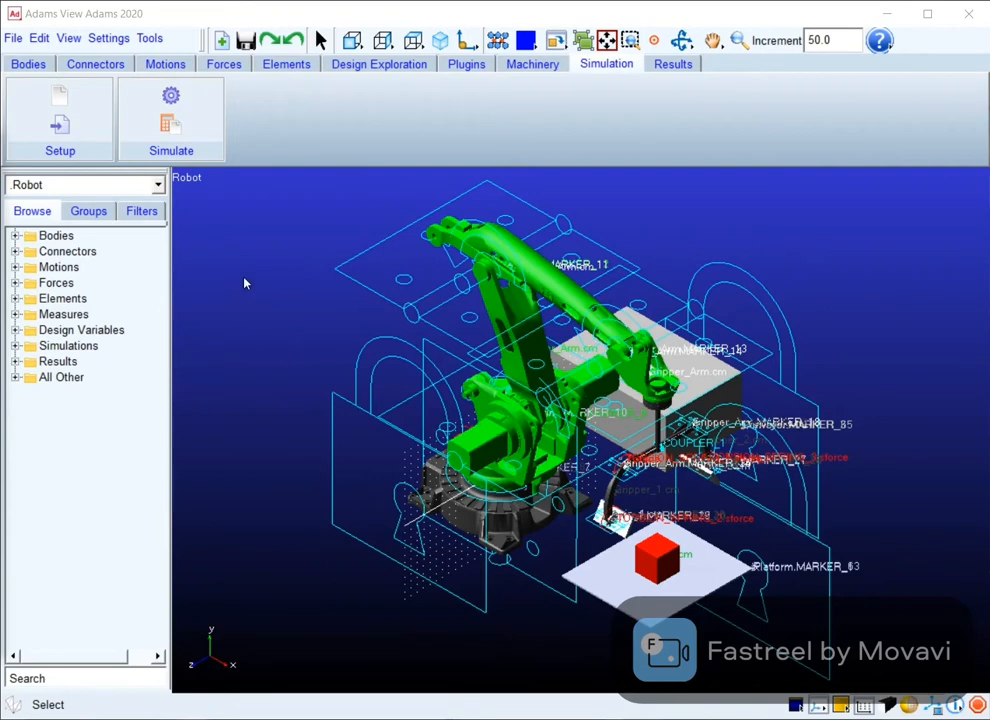
Step: Review the robot model's list of bodies and examine the Platform body's mass definition settings
{"action": "left_click", "coordinate": [15, 235]}
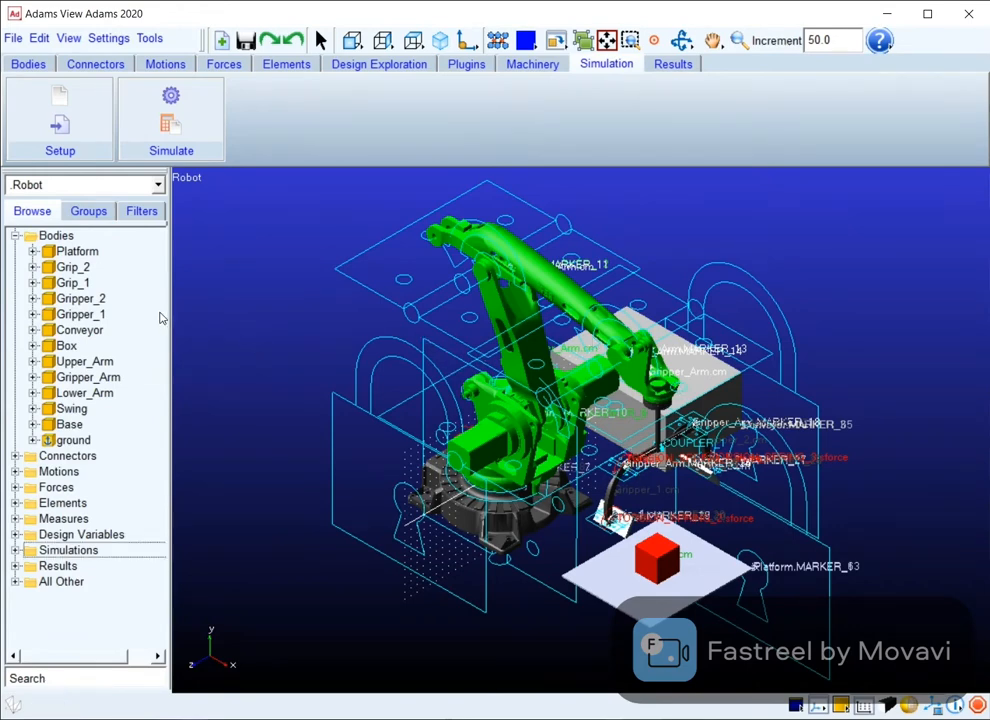
{"action": "right_click", "coordinate": [71, 254]}
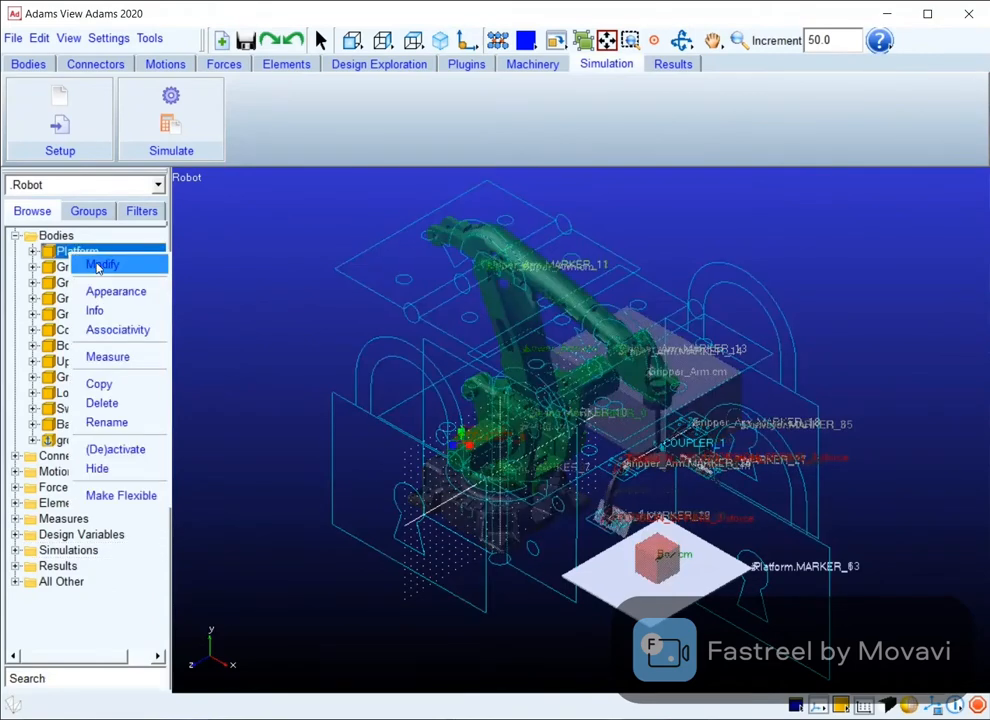
{"action": "left_click", "coordinate": [100, 264]}
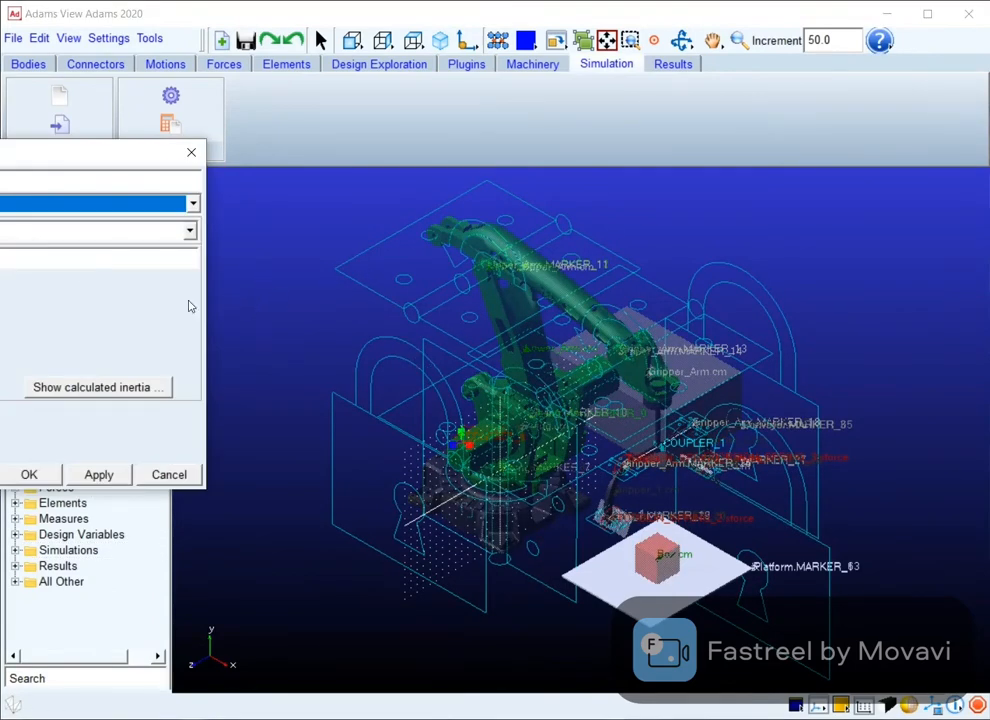
{"action": "left_click", "coordinate": [5, 230]}
{"action": "left_click", "coordinate": [3, 281]}
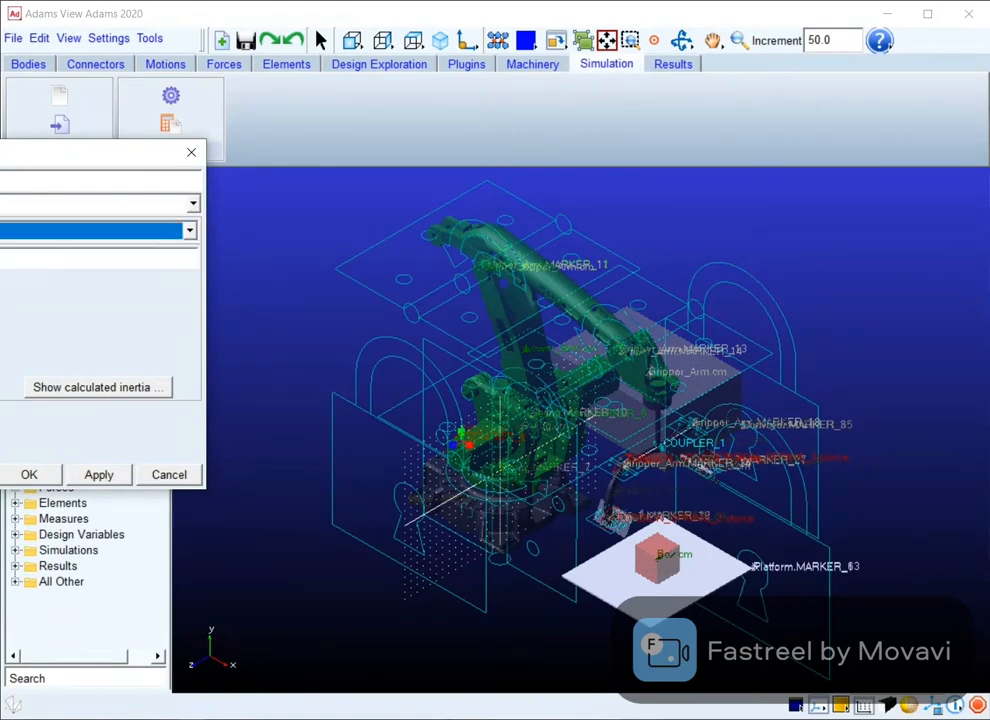
{"action": "left_click", "coordinate": [191, 152]}
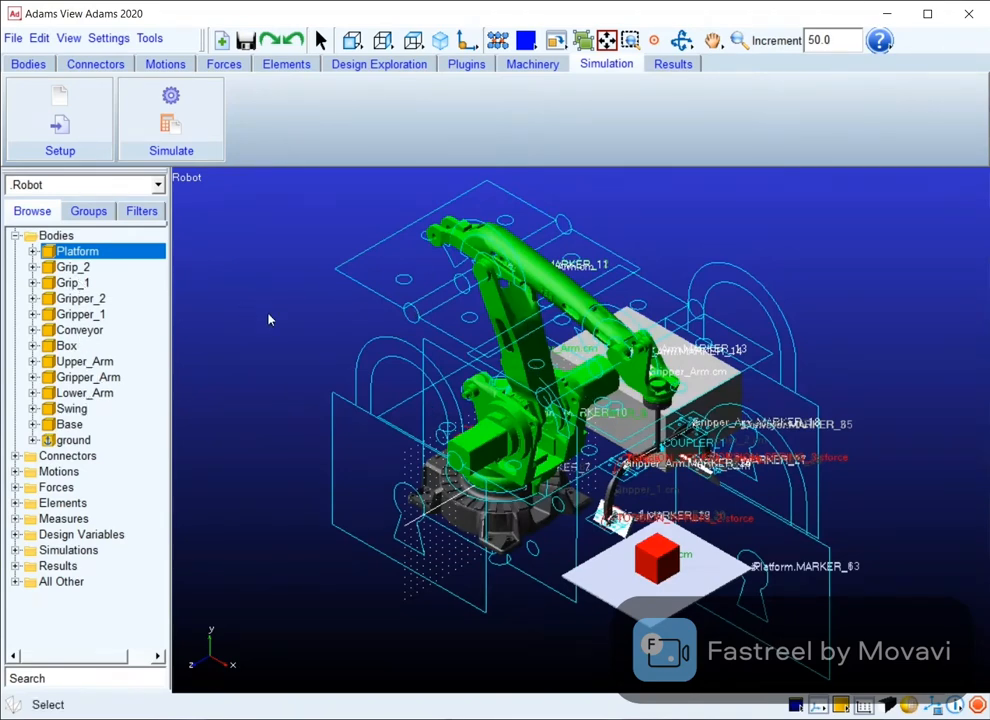
{"action": "left_click", "coordinate": [15, 236]}
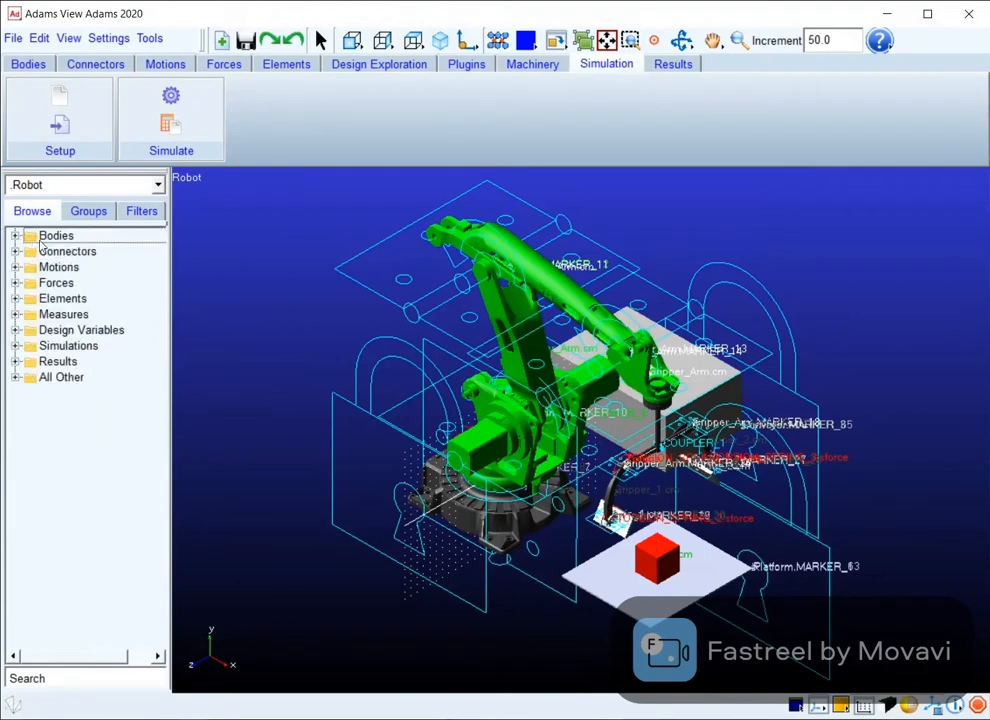
Step: List the model's connectors and highlight the fixed joints JOINT_2 and JOINT_3
{"action": "left_click", "coordinate": [15, 251]}
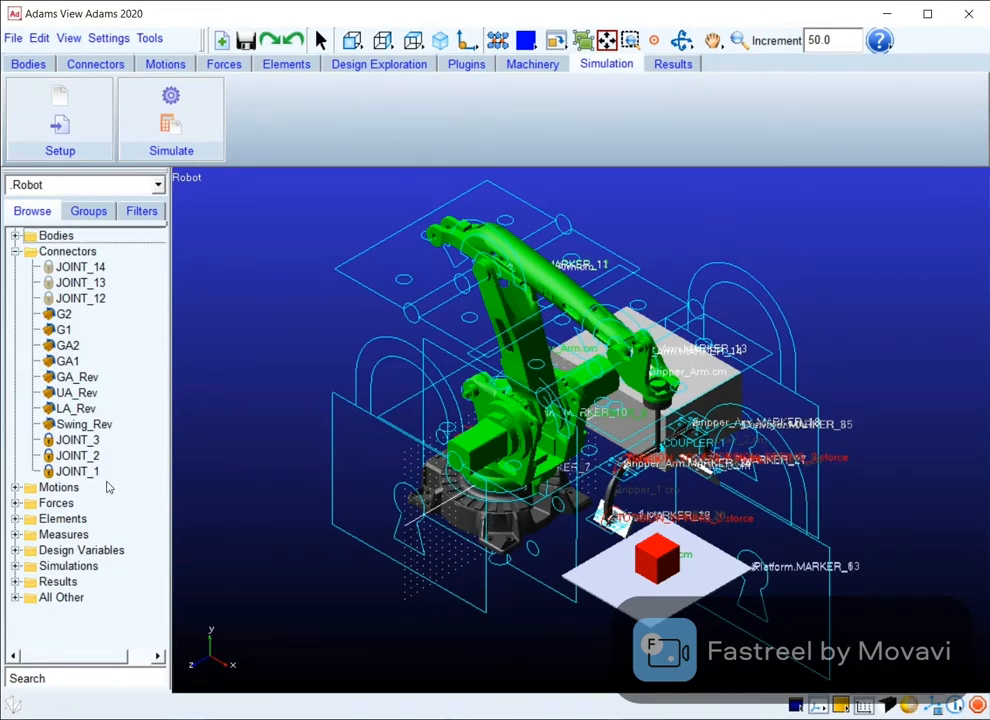
{"action": "left_click", "coordinate": [86, 455]}
{"action": "left_click", "coordinate": [86, 441]}
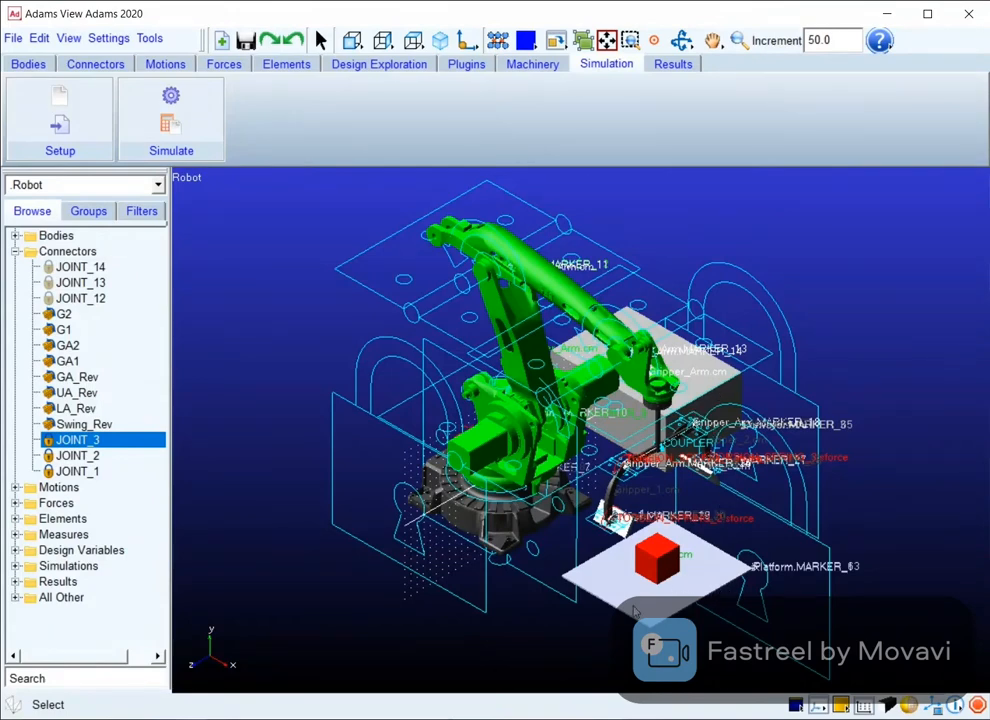
Step: Look at the construction options of the Fixed Joint tool without creating a joint
{"action": "left_click", "coordinate": [114, 67]}
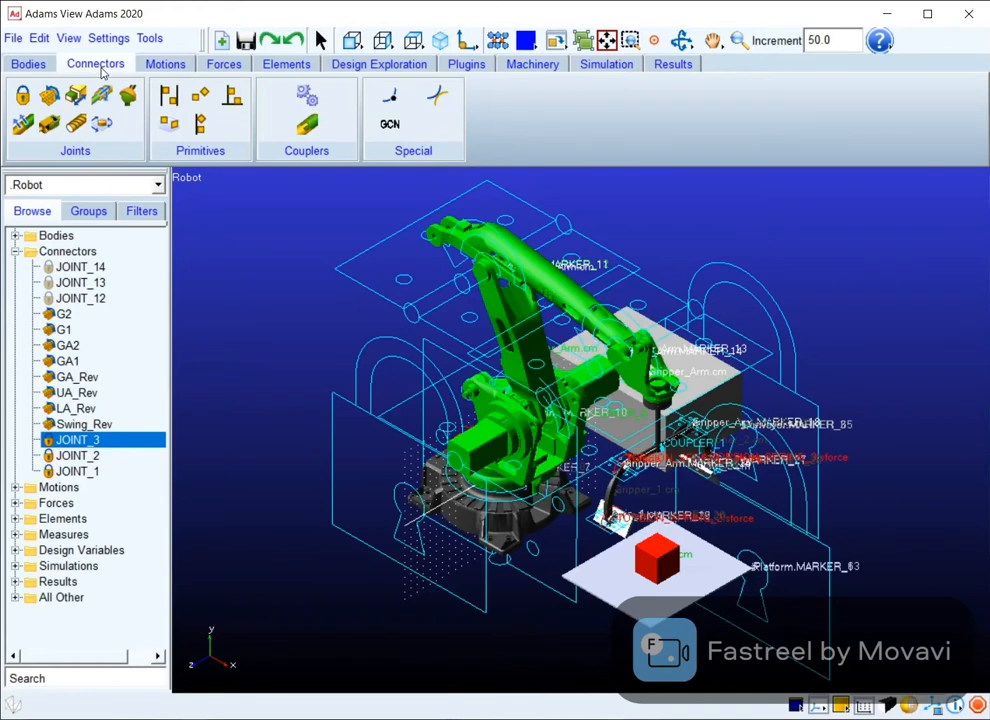
{"action": "left_click", "coordinate": [23, 96]}
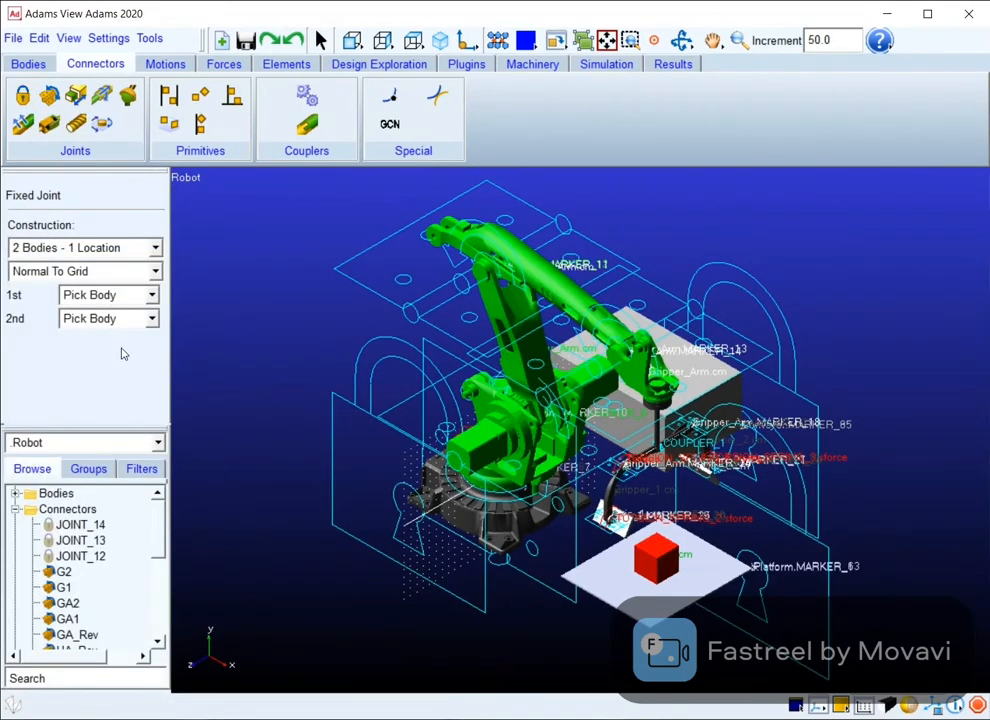
{"action": "key", "text": "Escape"}
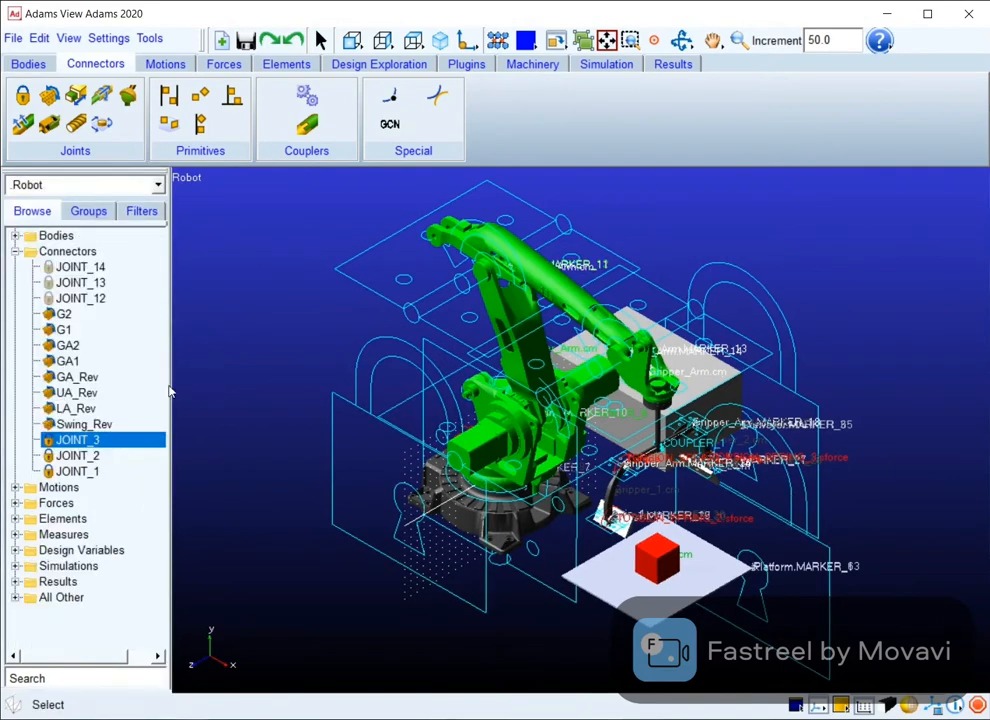
Step: Examine the definition of JOINT_1, and highlight JOINT_2 and JOINT_3 in the model
{"action": "right_click", "coordinate": [80, 475]}
{"action": "left_click", "coordinate": [112, 485]}
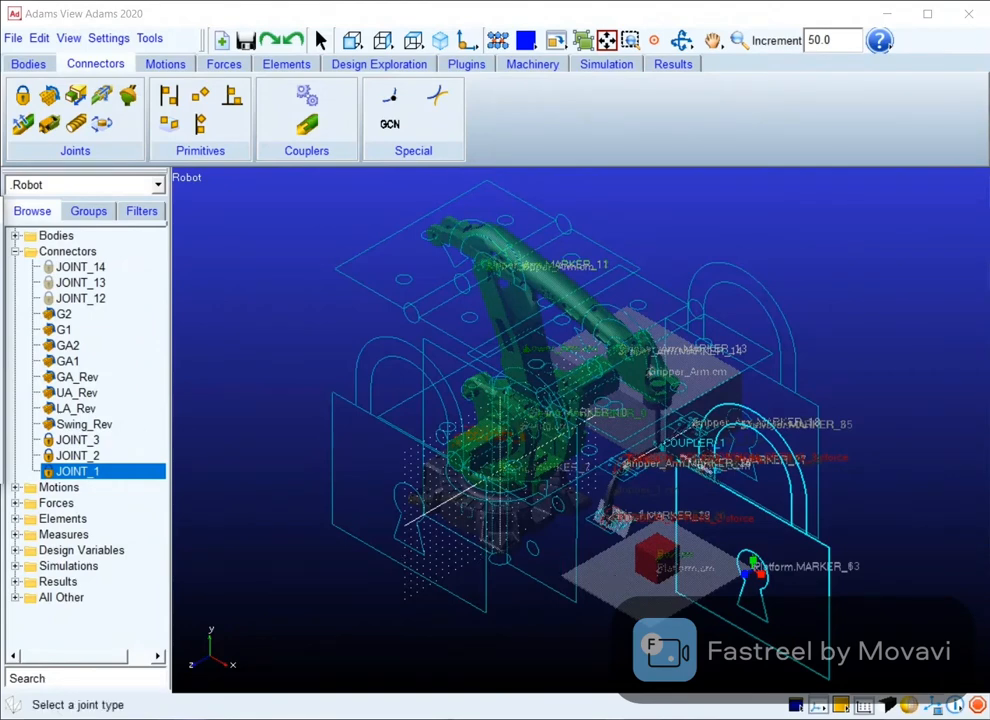
{"action": "left_click", "coordinate": [91, 456]}
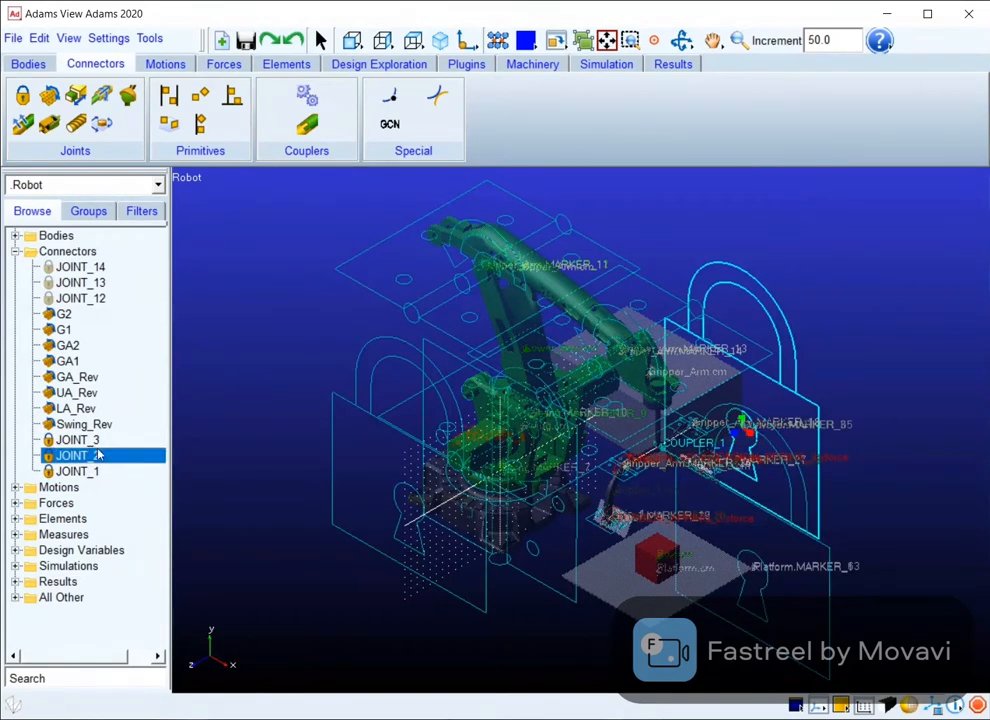
{"action": "left_click", "coordinate": [97, 441]}
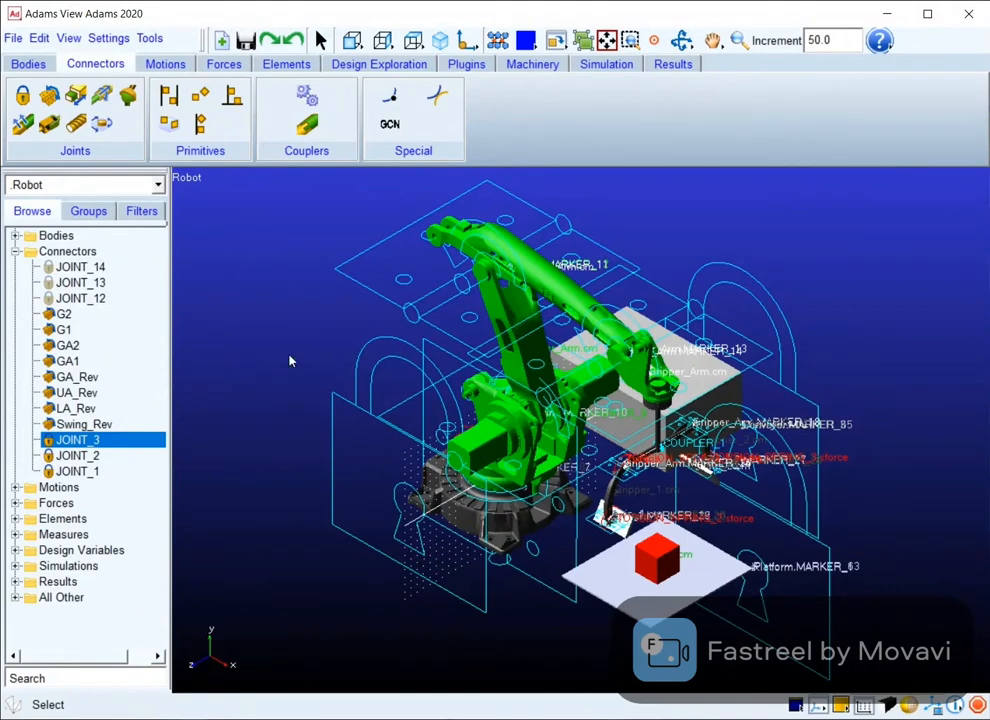
Step: Look at the Revolute Joint tool and examine the connected bodies and type of the Swing_Rev joint
{"action": "left_click", "coordinate": [47, 98]}
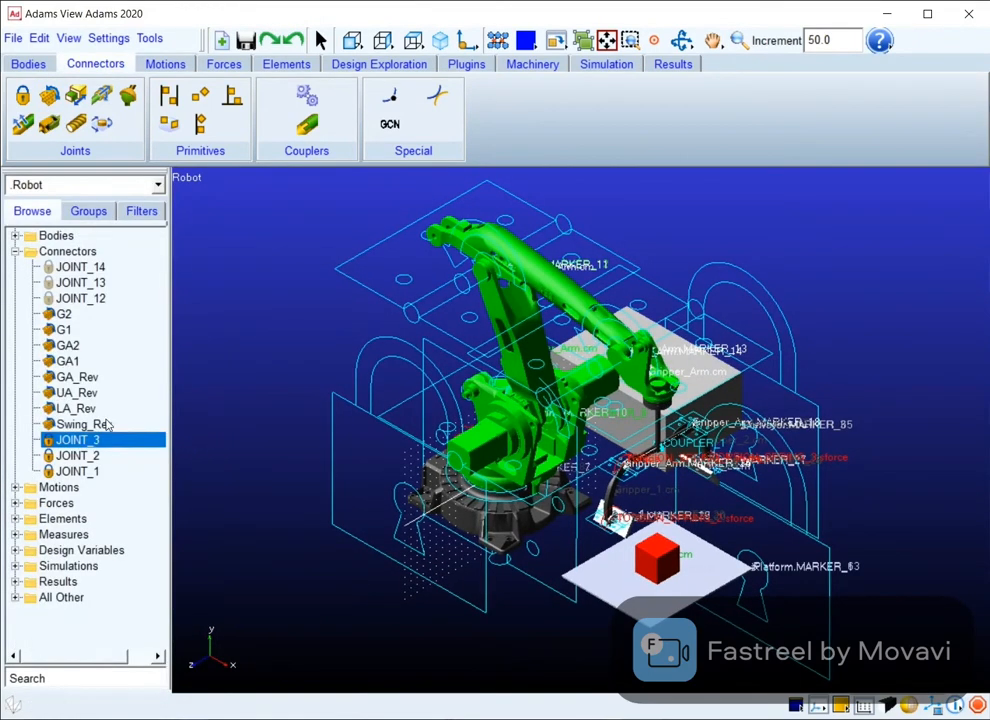
{"action": "right_click", "coordinate": [106, 422]}
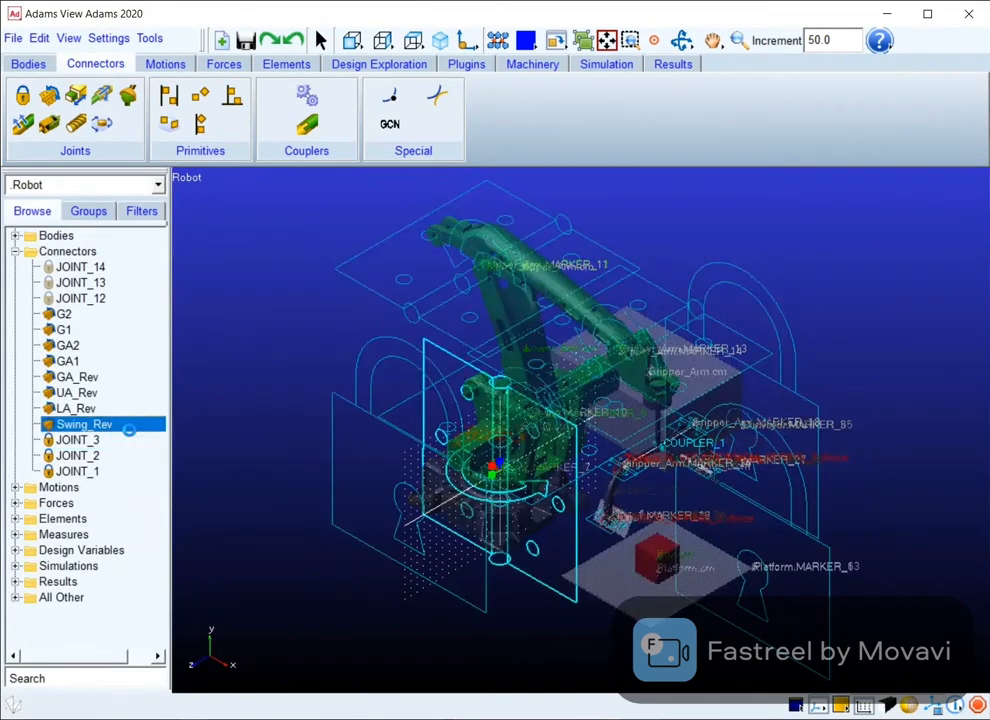
{"action": "left_click", "coordinate": [132, 433]}
{"action": "left_click_drag", "start_coordinate": [743, 192], "coordinate": [347, 188]}
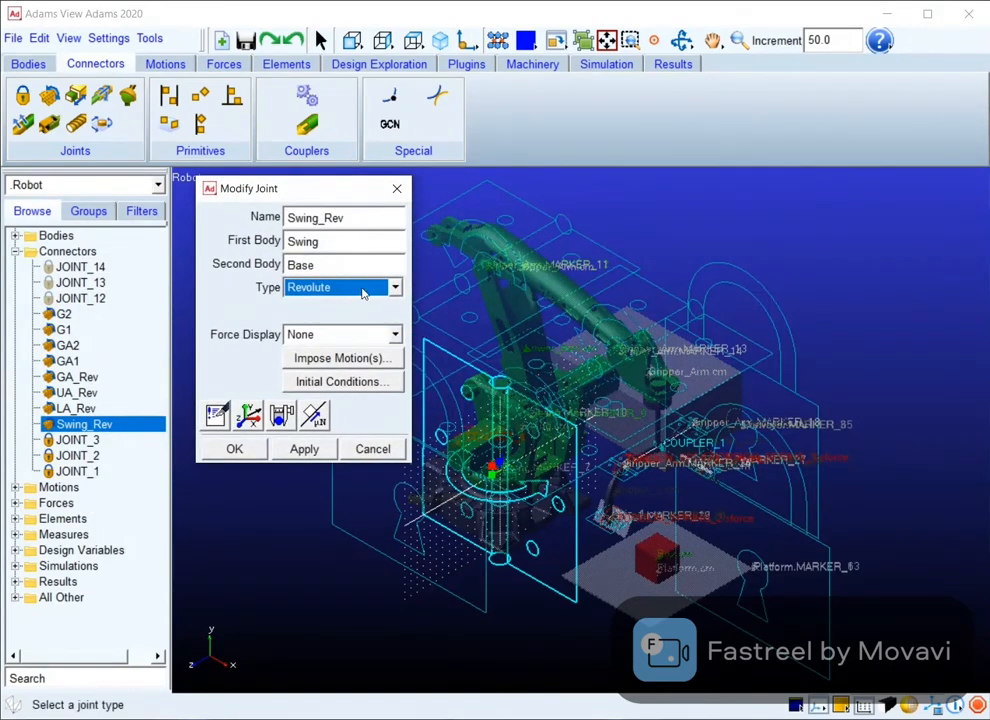
{"action": "left_click", "coordinate": [397, 188]}
Step: Compare the joint definitions of JOINT_1 and Swing_Rev, checking their connected bodies and types
{"action": "right_click", "coordinate": [80, 471]}
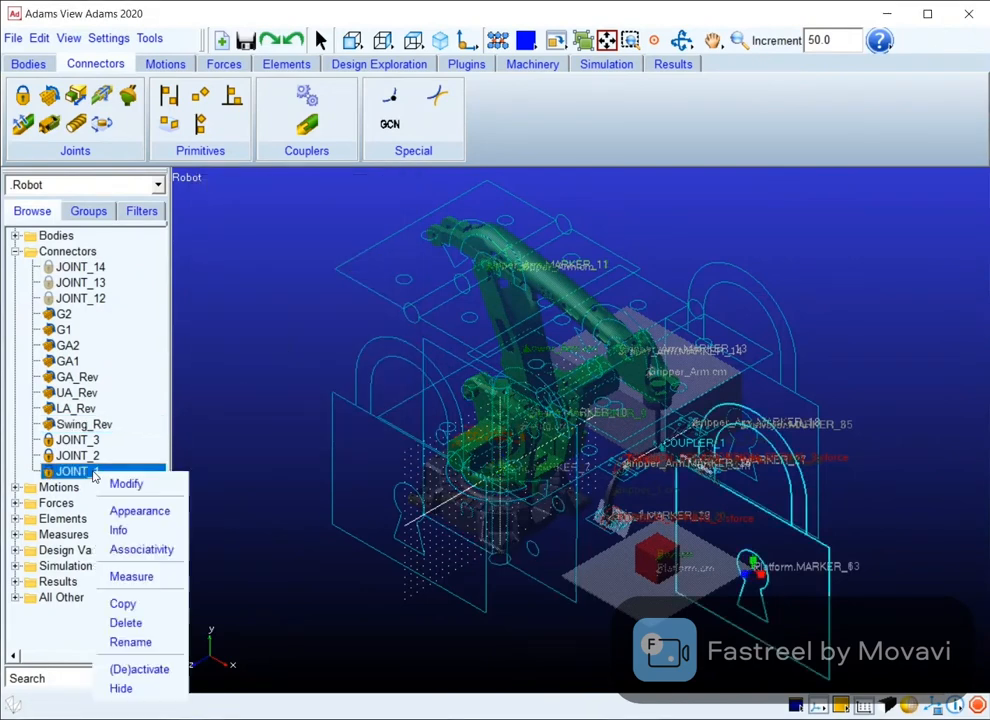
{"action": "left_click", "coordinate": [126, 482]}
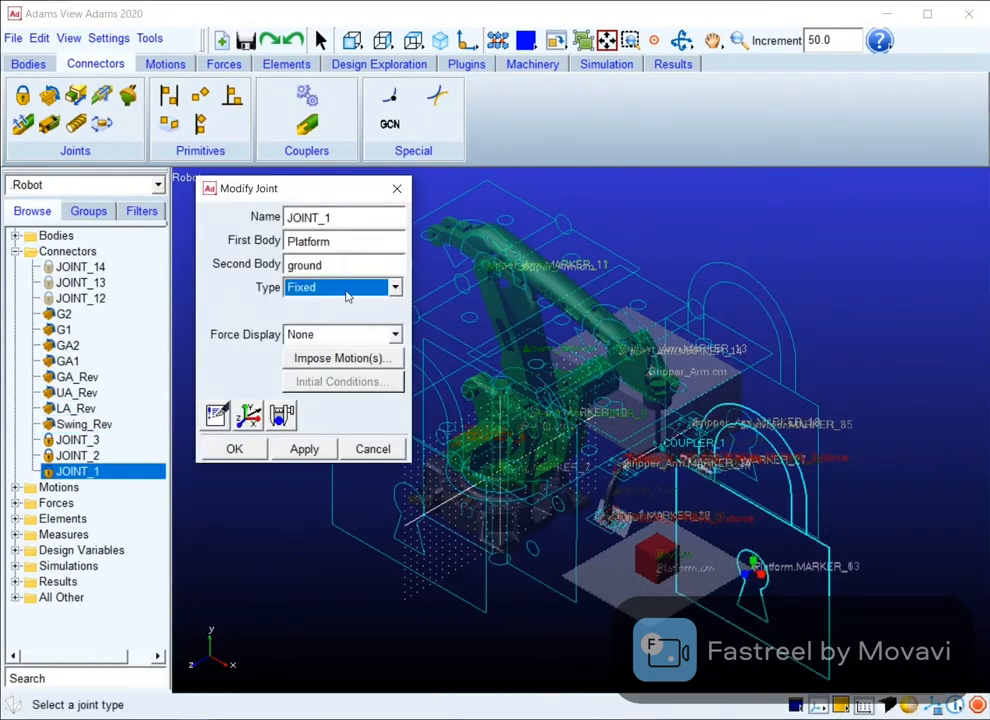
{"action": "left_click", "coordinate": [397, 188]}
{"action": "right_click", "coordinate": [110, 425]}
{"action": "left_click", "coordinate": [128, 437]}
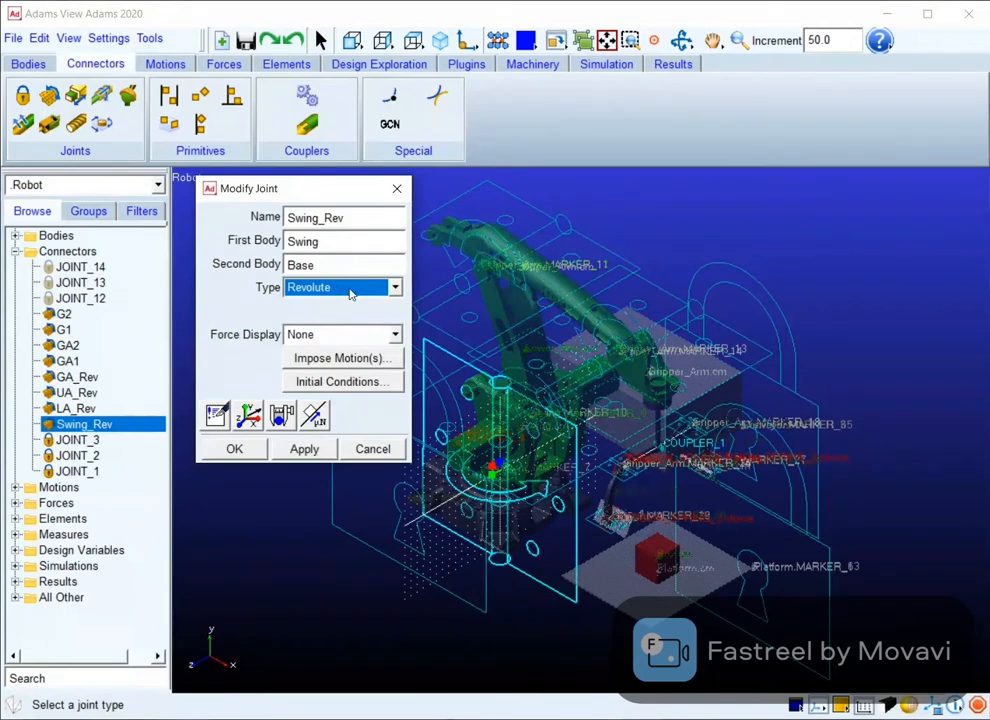
{"action": "left_click", "coordinate": [397, 188]}
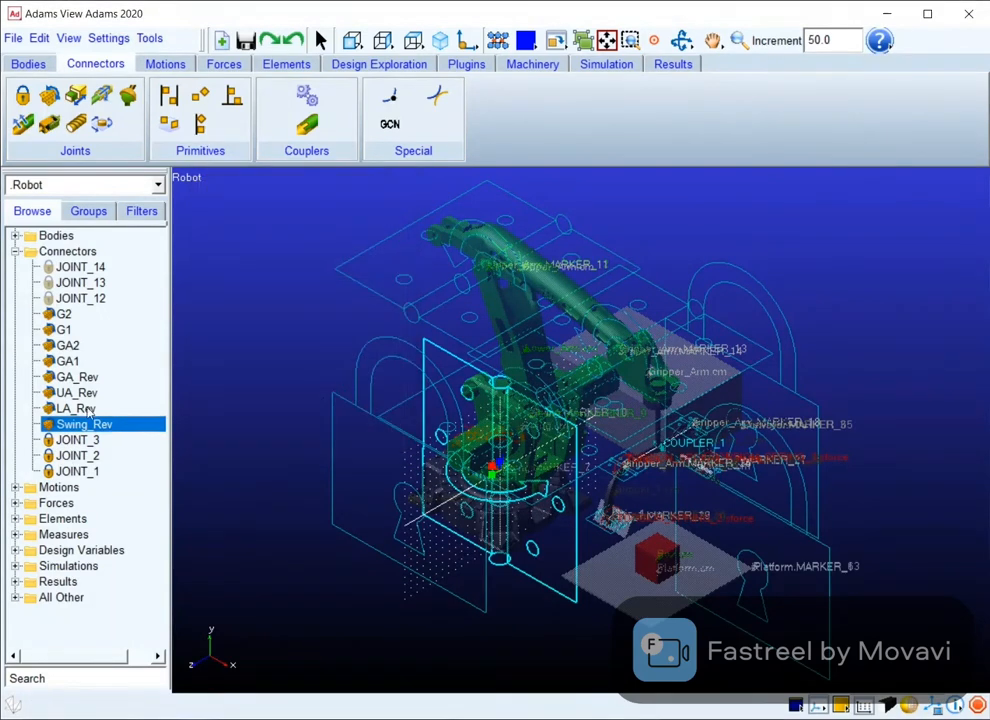
Step: Examine the connected bodies and joint types of LA_Rev and UA_Rev
{"action": "right_click", "coordinate": [88, 410]}
{"action": "left_click", "coordinate": [146, 428]}
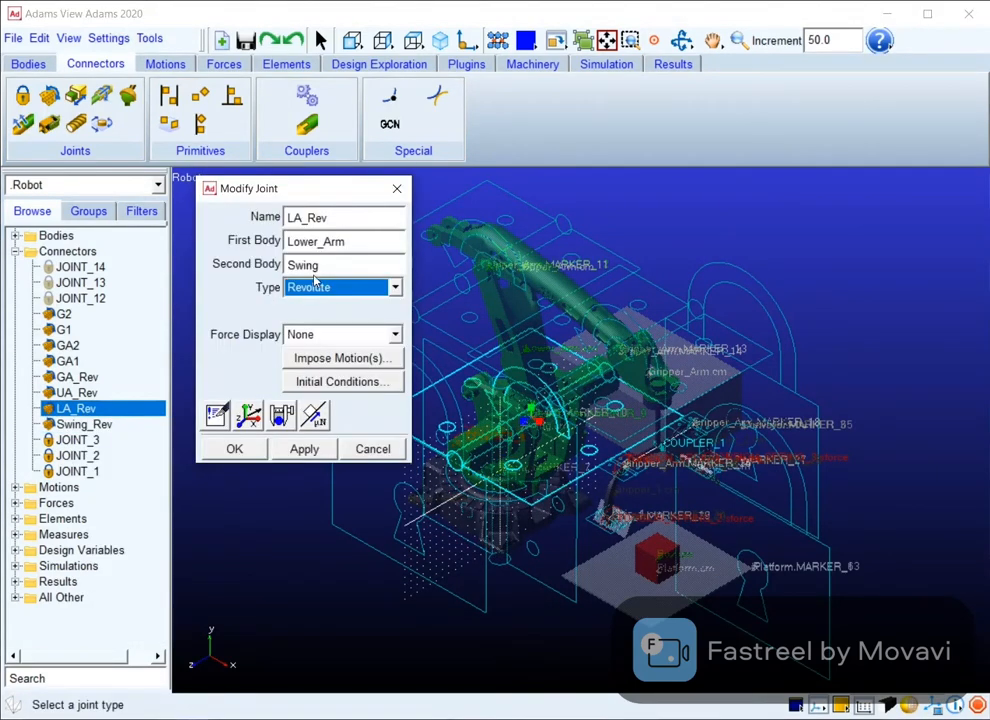
{"action": "left_click", "coordinate": [397, 188]}
{"action": "right_click", "coordinate": [83, 393]}
{"action": "left_click", "coordinate": [112, 409]}
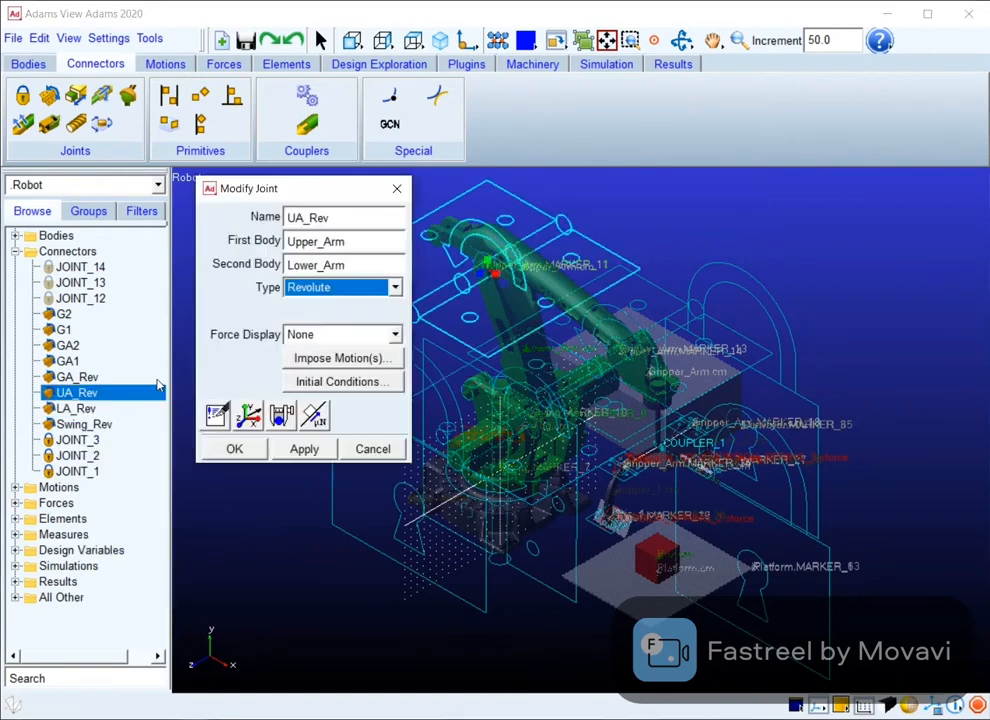
{"action": "left_click", "coordinate": [394, 189]}
Step: Examine the connected bodies and joint types of GA_Rev and the gripper joint GA1
{"action": "right_click", "coordinate": [78, 381]}
{"action": "left_click", "coordinate": [128, 394]}
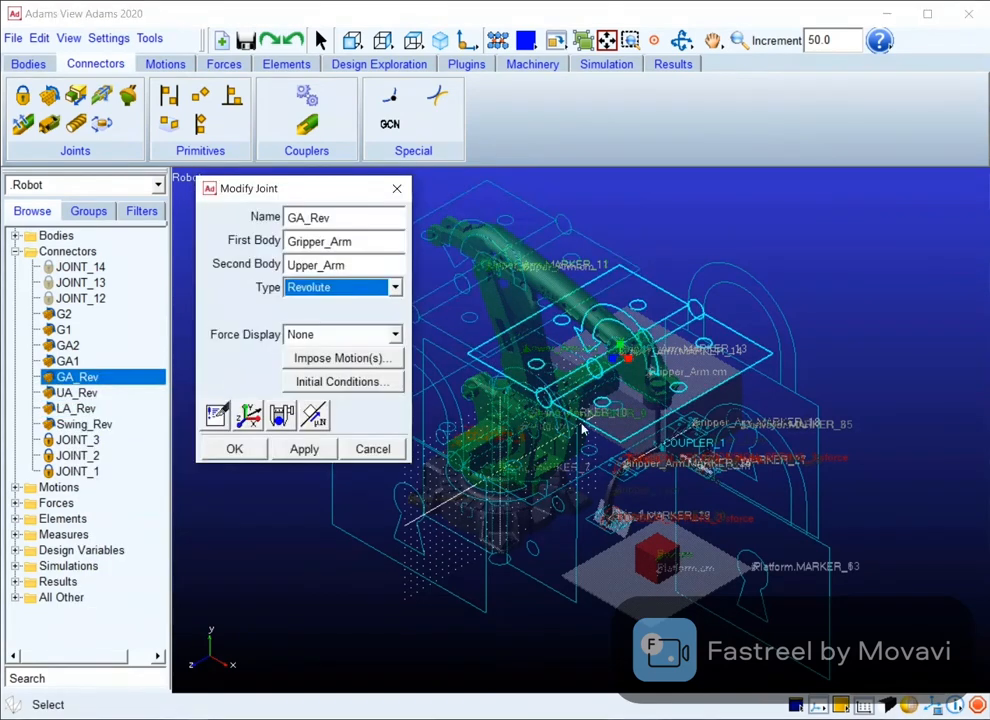
{"action": "left_click", "coordinate": [397, 188]}
{"action": "left_click", "coordinate": [65, 362]}
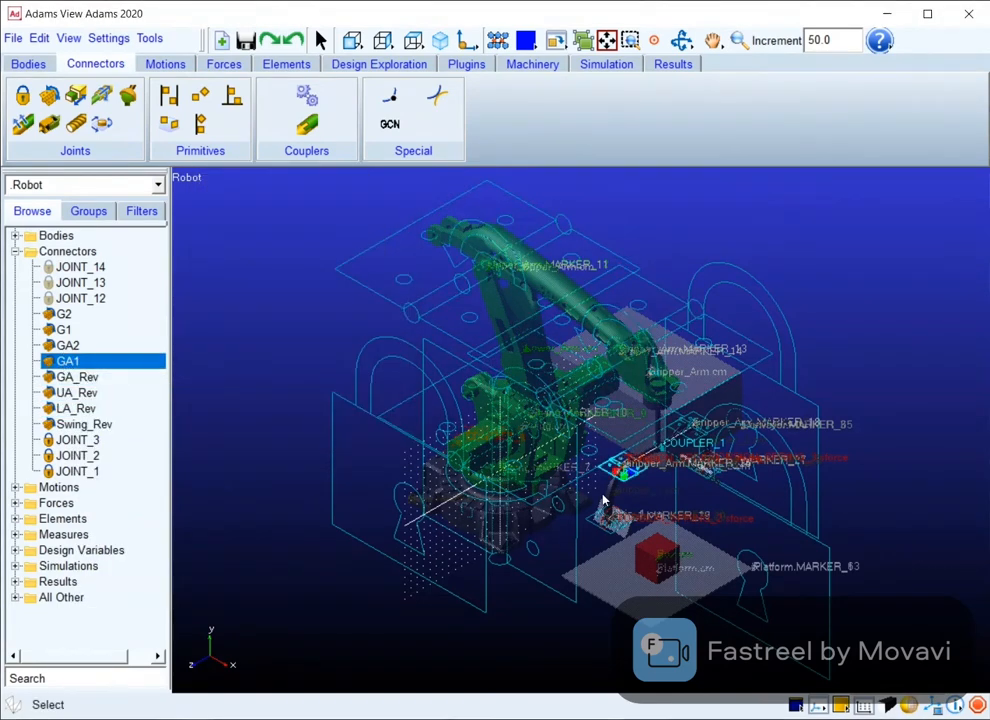
{"action": "right_click", "coordinate": [67, 361]}
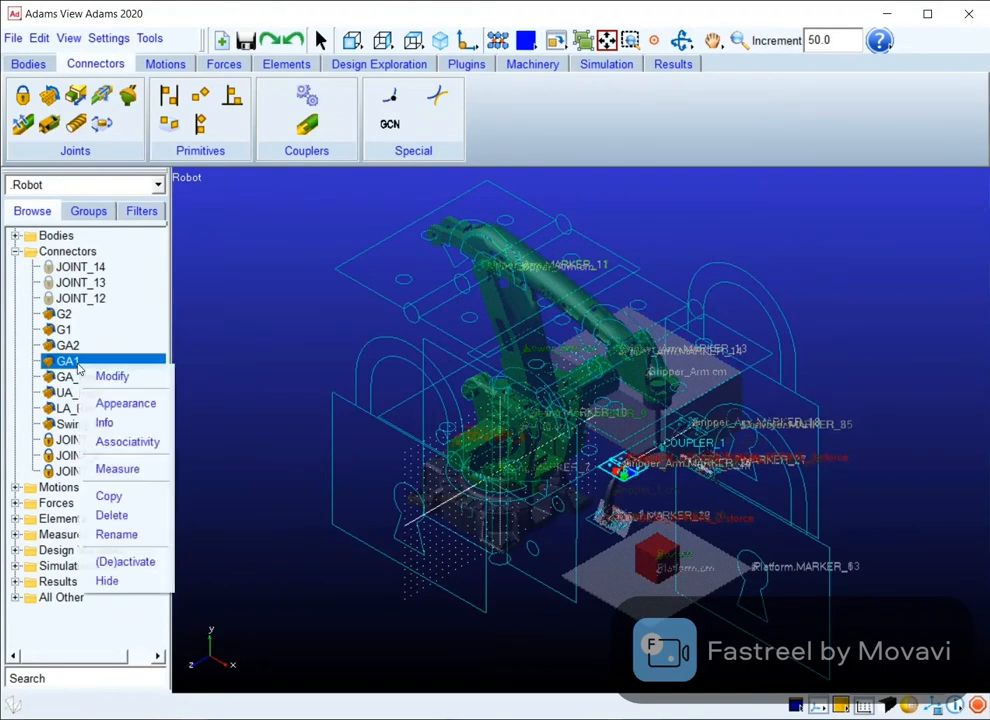
{"action": "left_click", "coordinate": [115, 375]}
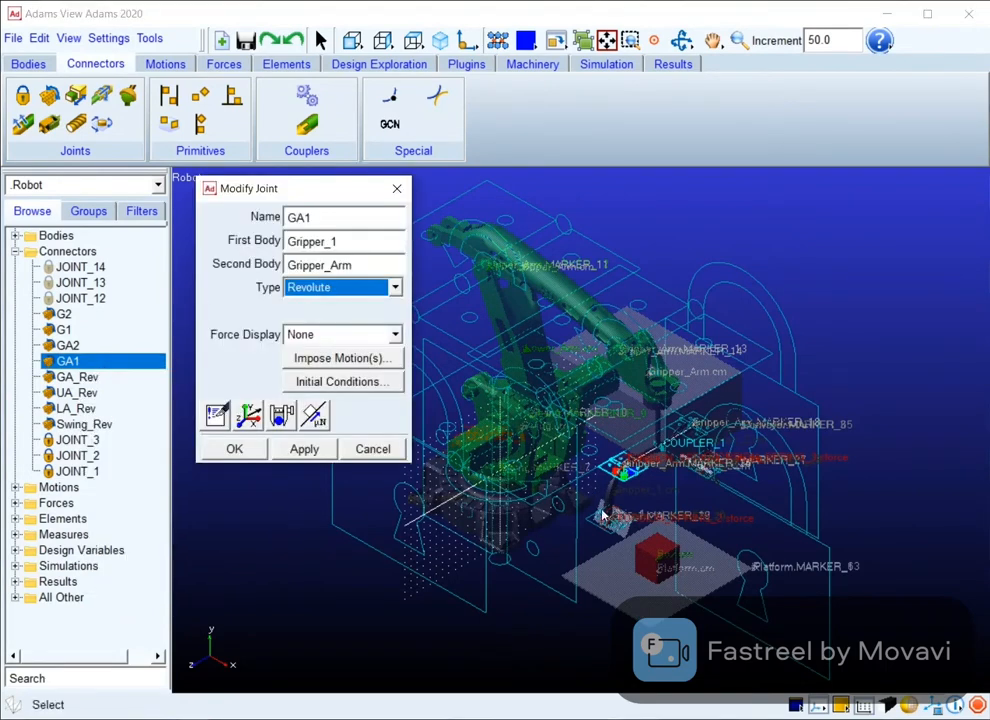
{"action": "left_click", "coordinate": [395, 189]}
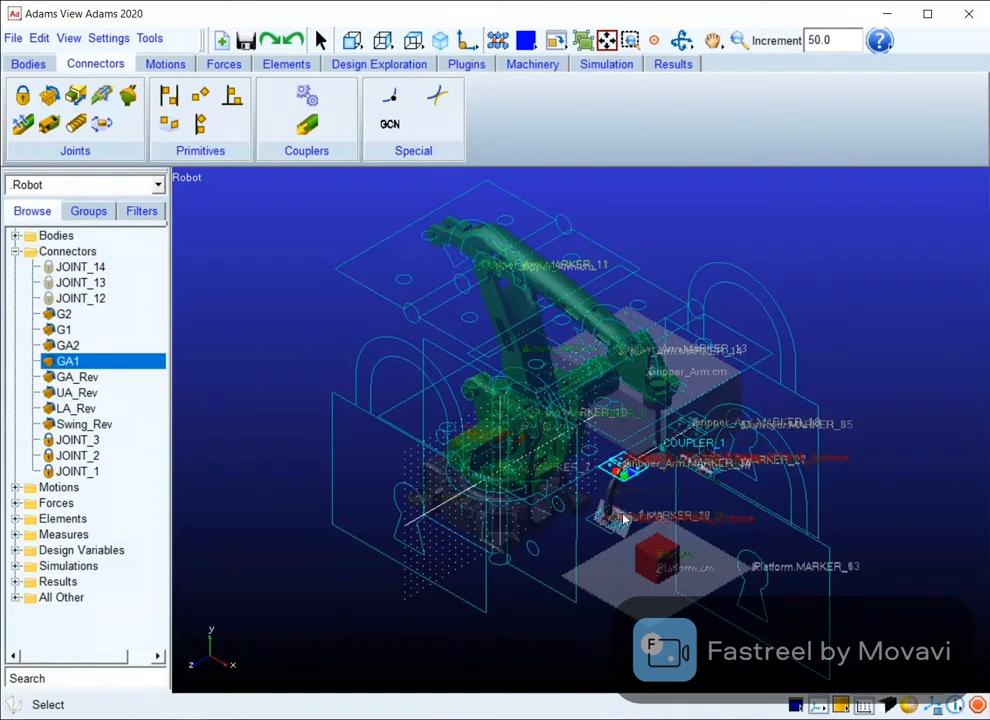
Step: Locate the G1 and G2 gripper joints on the robot model
{"action": "left_click", "coordinate": [66, 330]}
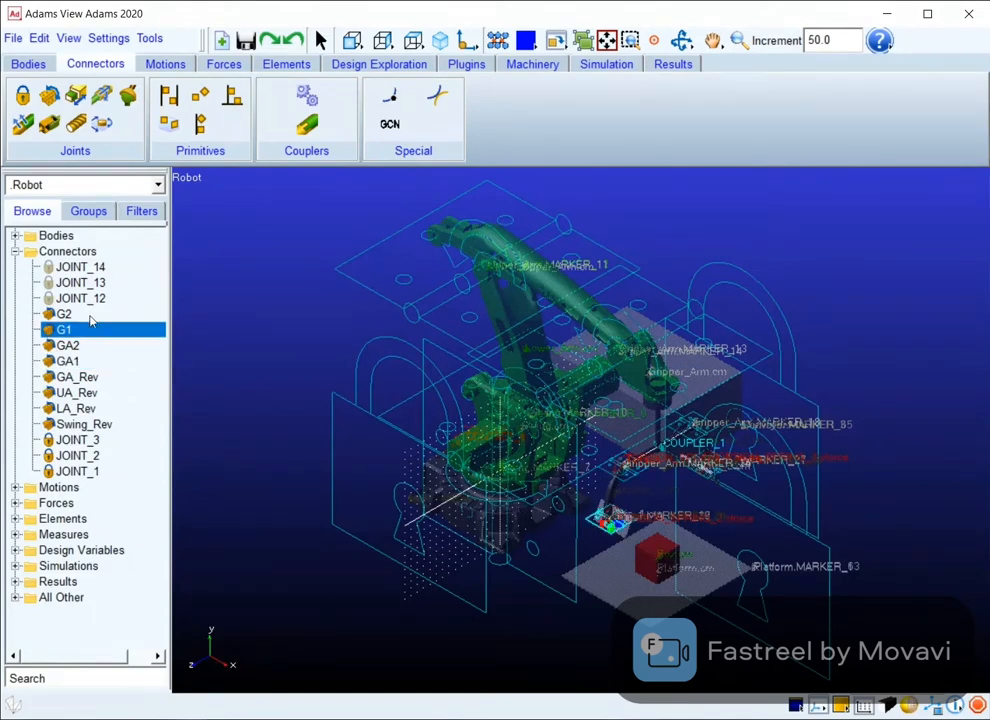
{"action": "left_click", "coordinate": [66, 314]}
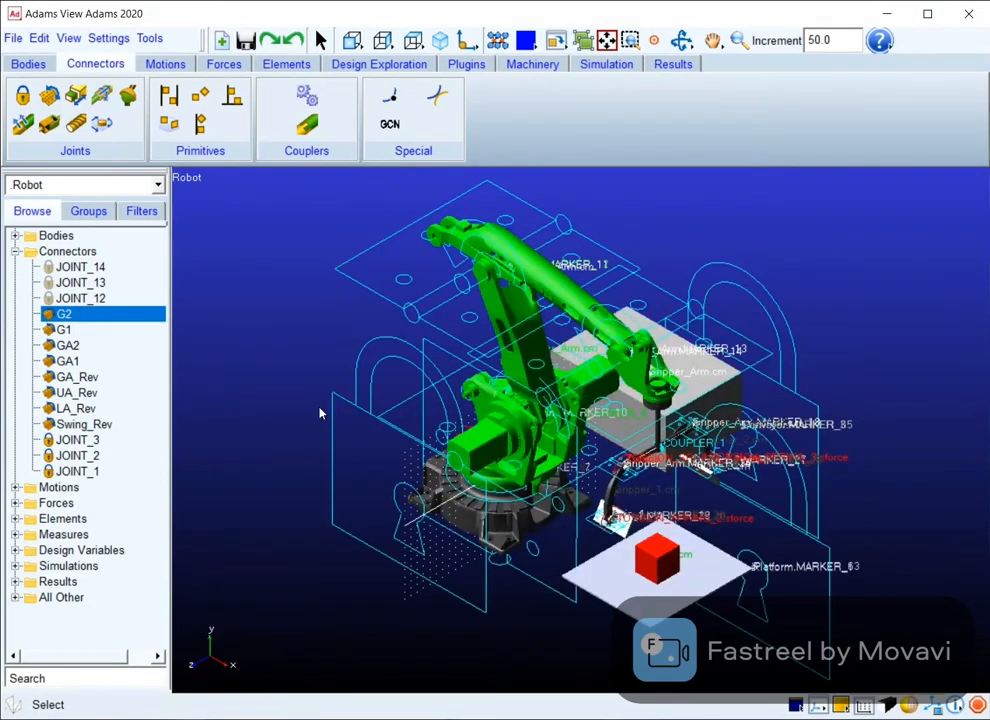
{"action": "left_click", "coordinate": [15, 252]}
{"action": "left_click", "coordinate": [15, 252]}
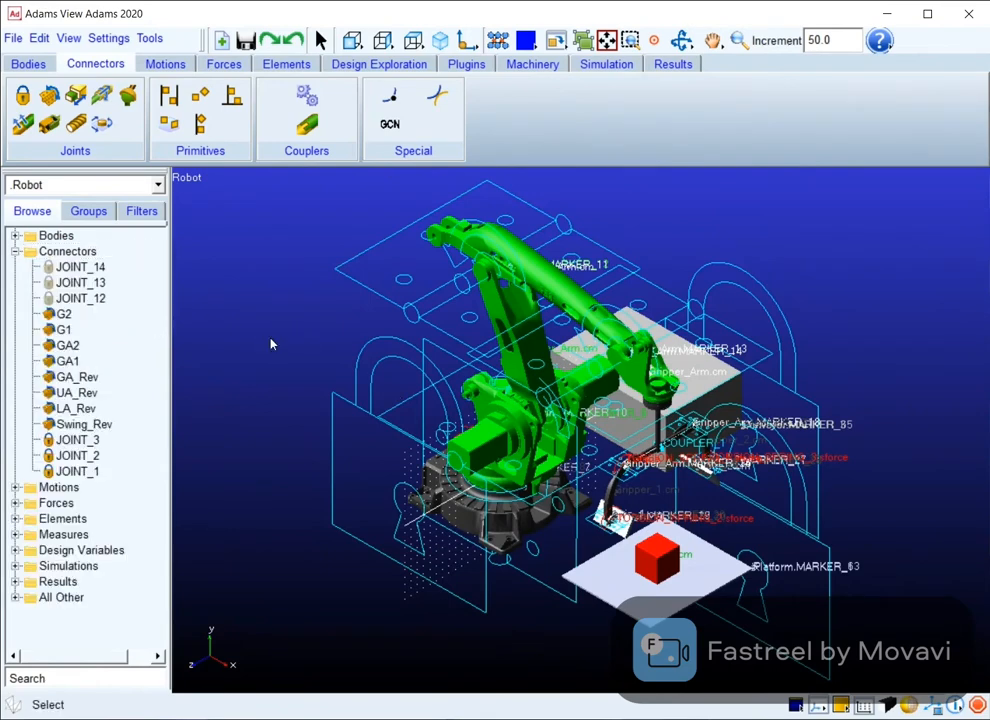
Step: List the model's motions and look at the options of the Rotational Joint Motion tool without creating a motion
{"action": "left_click", "coordinate": [165, 64]}
{"action": "left_click", "coordinate": [15, 252]}
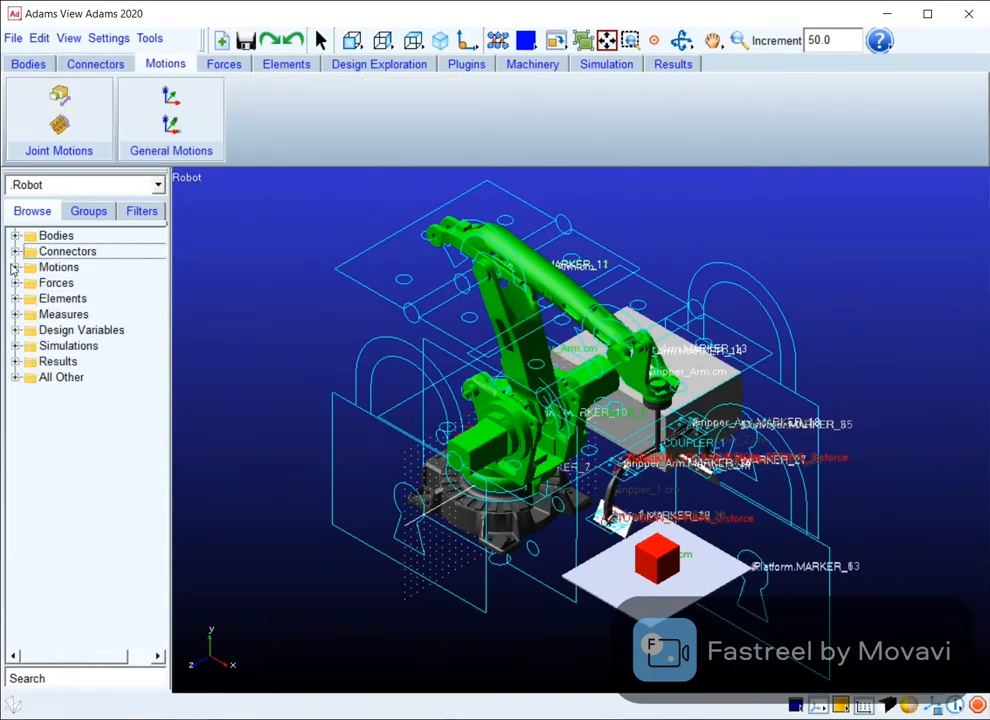
{"action": "left_click", "coordinate": [15, 267]}
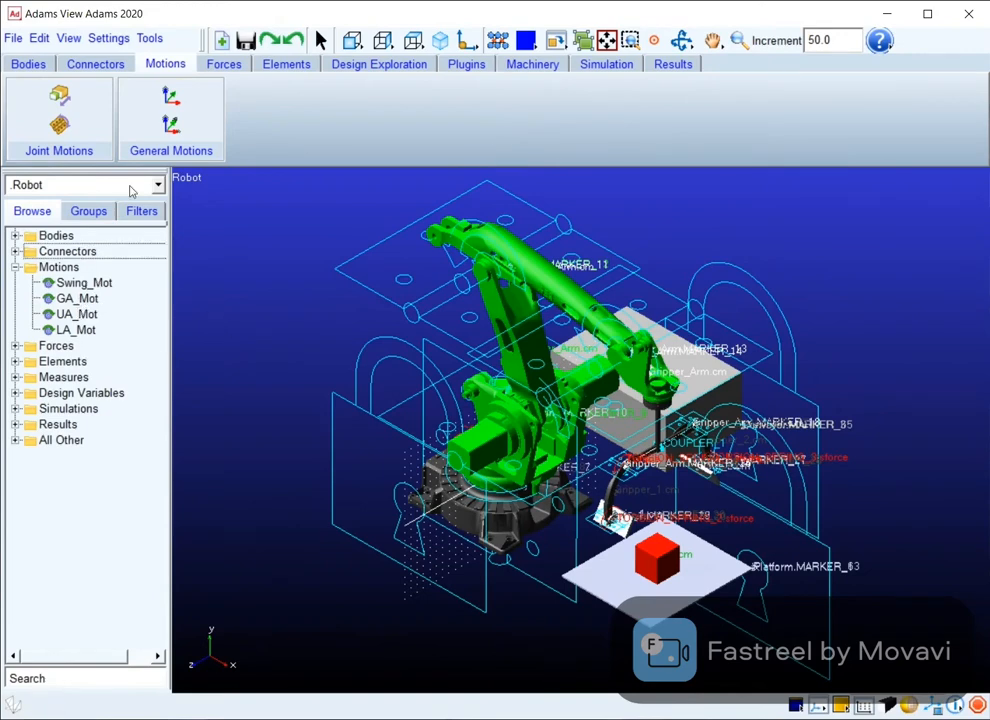
{"action": "left_click", "coordinate": [60, 128]}
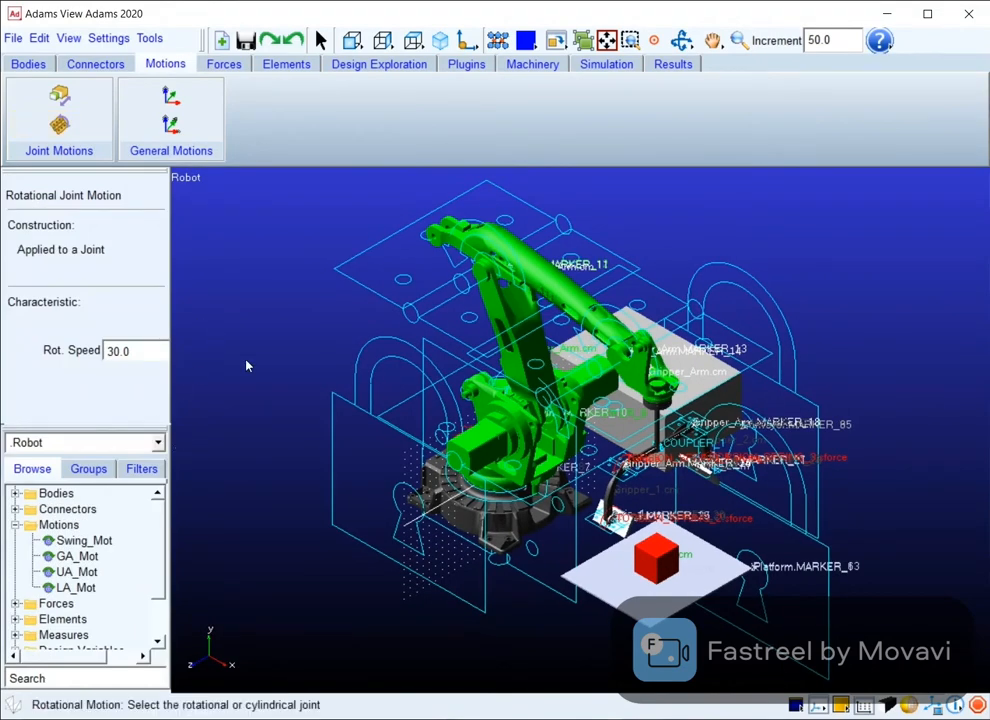
{"action": "key", "text": "Escape"}
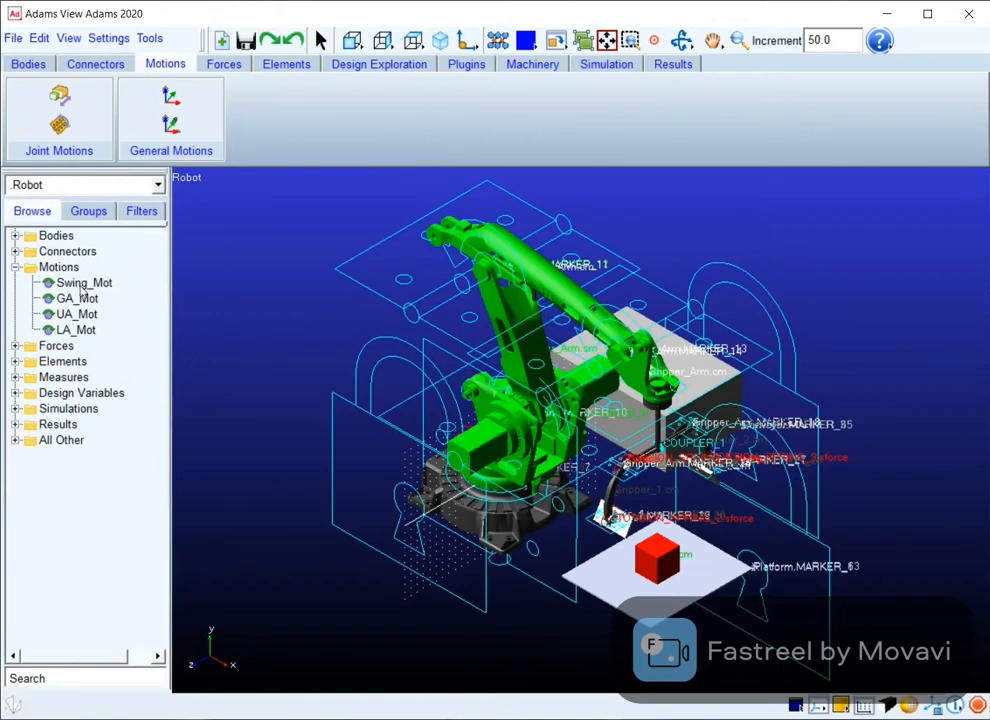
Step: Examine the Swing_Mot joint motion's joint and direction, and check the available ways of defining it, keeping Function
{"action": "right_click", "coordinate": [88, 285]}
{"action": "left_click", "coordinate": [121, 298]}
{"action": "left_click_drag", "start_coordinate": [128, 255], "coordinate": [359, 201]}
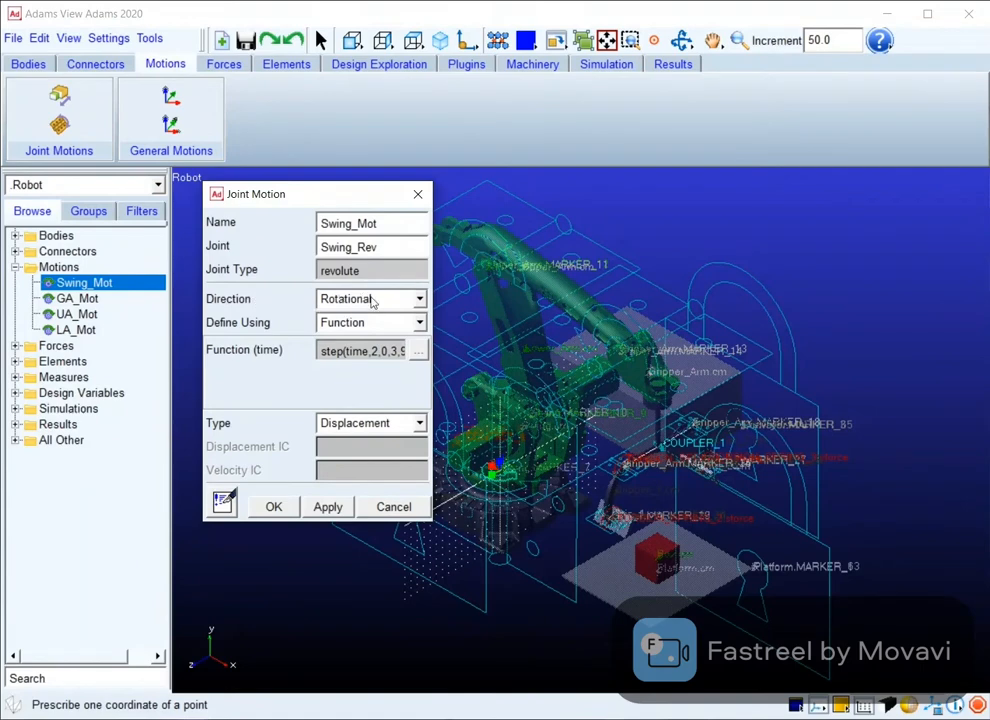
{"action": "left_click", "coordinate": [330, 324]}
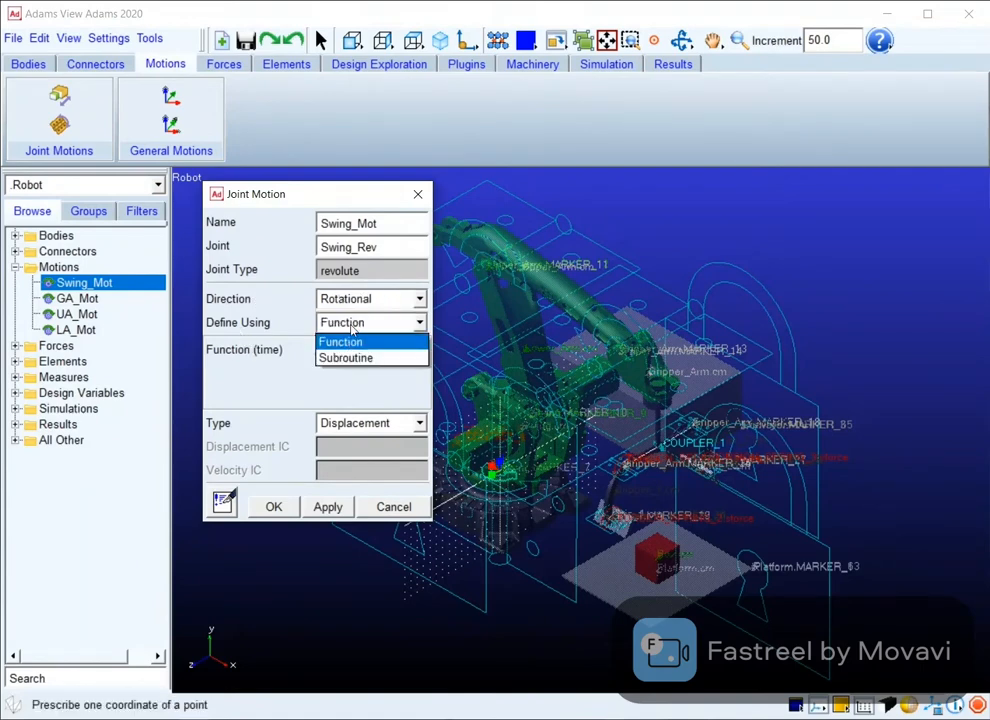
{"action": "left_click", "coordinate": [260, 327]}
{"action": "left_click", "coordinate": [329, 330]}
{"action": "left_click", "coordinate": [340, 342]}
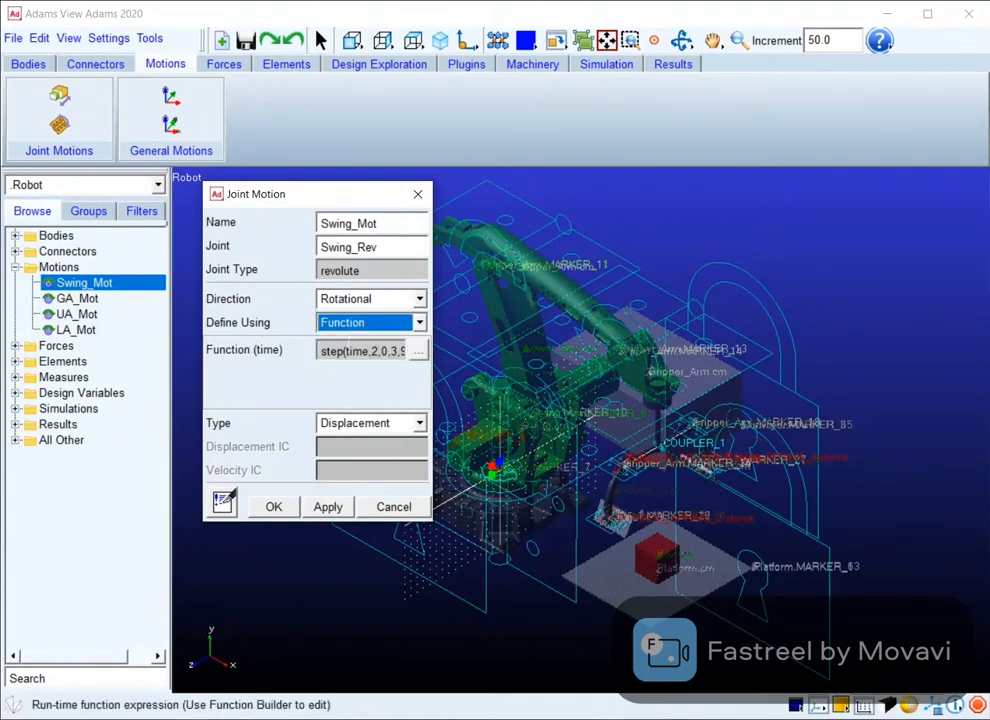
Step: In the Function Builder for Swing_Mot, look at the arguments of the Step math function in its assistant and dismiss it
{"action": "left_click", "coordinate": [418, 351]}
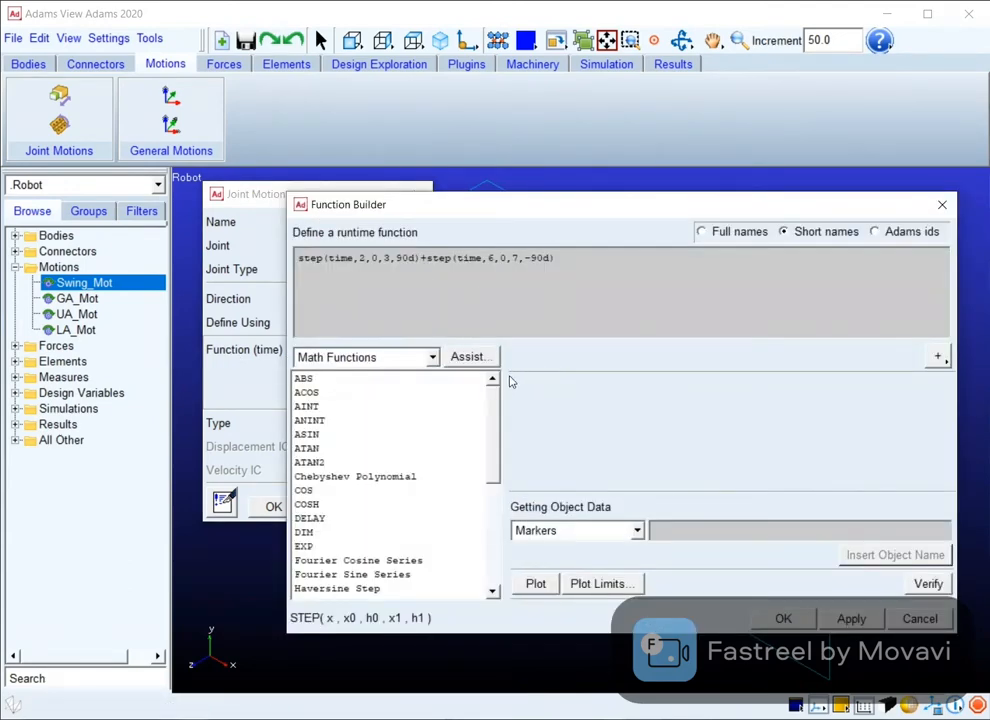
{"action": "scroll", "coordinate": [341, 541], "scroll_direction": "down", "scroll_amount": 5}
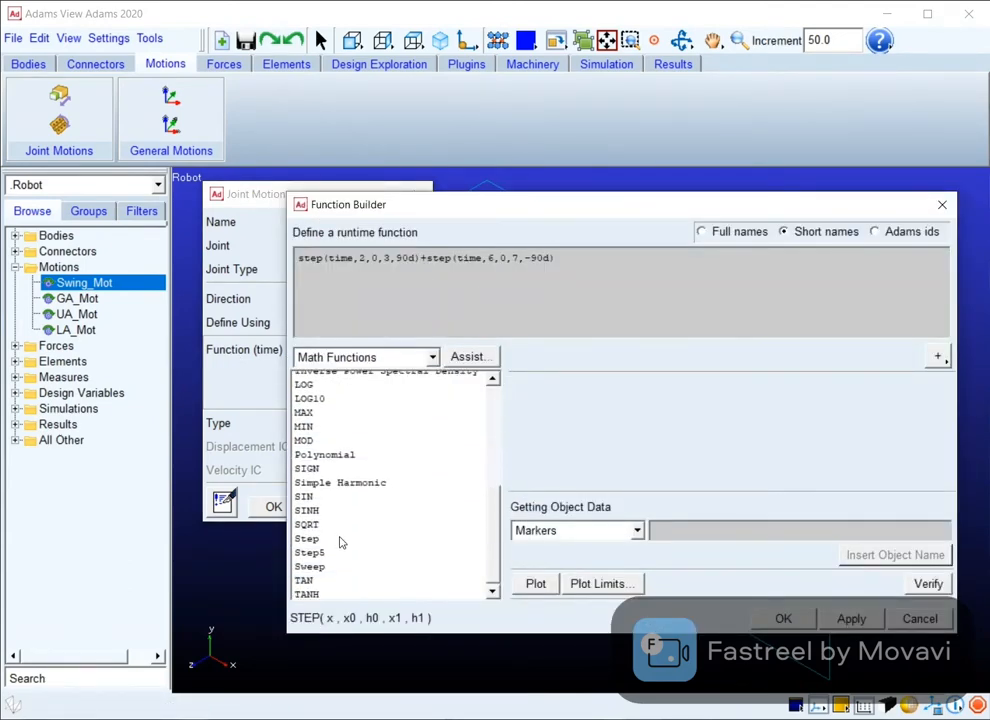
{"action": "left_click", "coordinate": [339, 539]}
{"action": "left_click", "coordinate": [470, 356]}
{"action": "left_click_drag", "start_coordinate": [339, 249], "coordinate": [534, 361]}
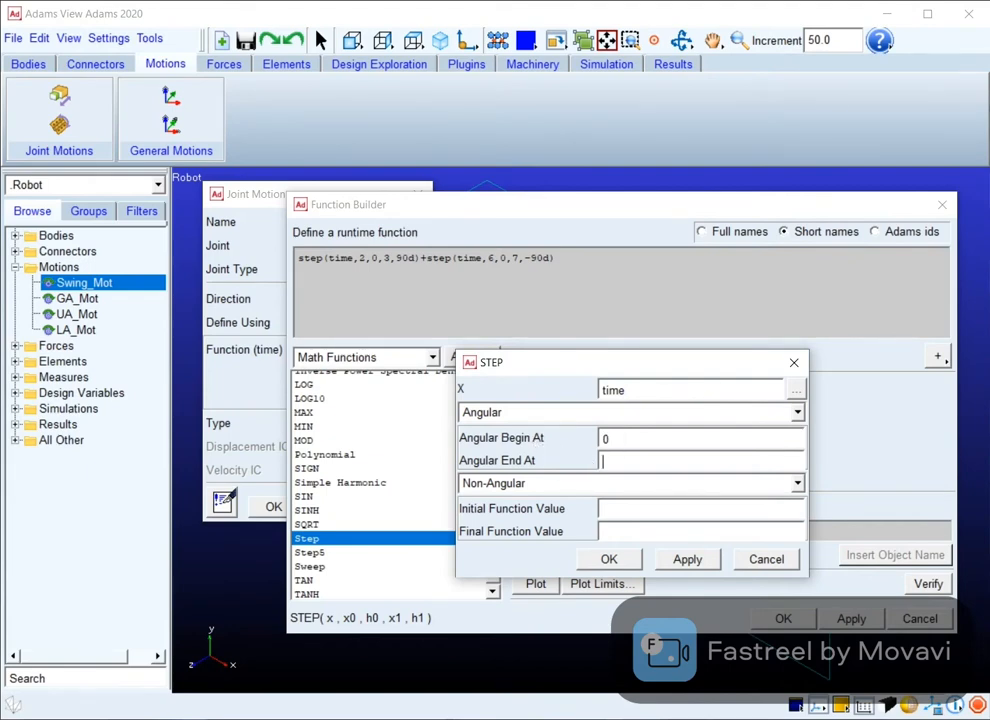
{"action": "key", "text": "Tab"}
{"action": "left_click", "coordinate": [617, 446]}
{"action": "left_click", "coordinate": [794, 362]}
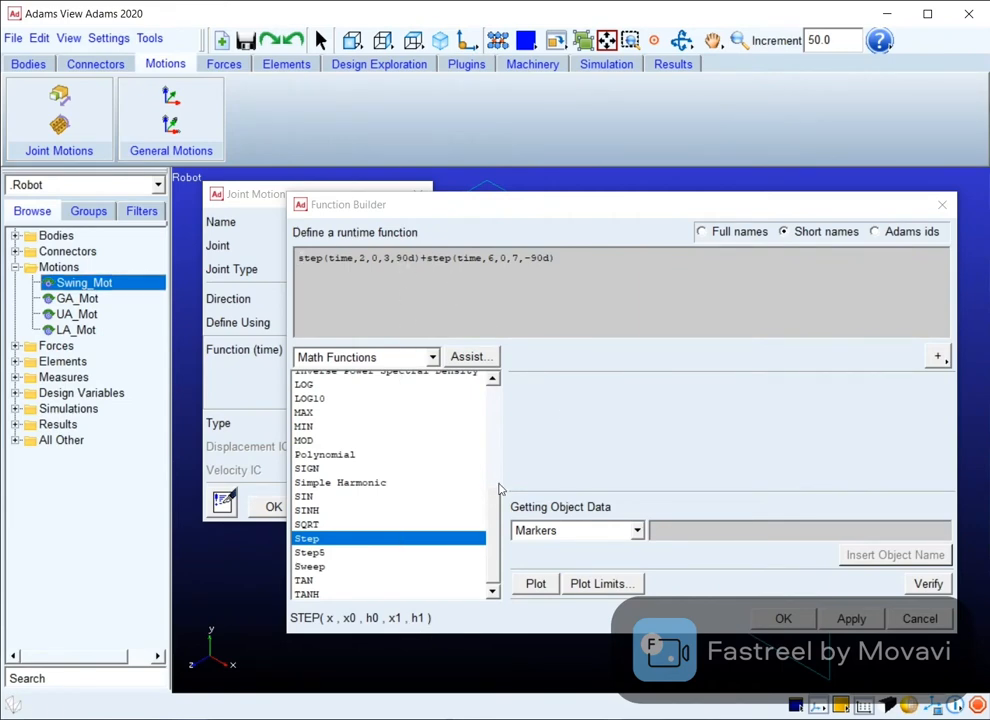
Step: Read through Swing_Mot's runtime step function expression and close its motion definition
{"action": "left_click_drag", "start_coordinate": [412, 211], "coordinate": [348, 222]}
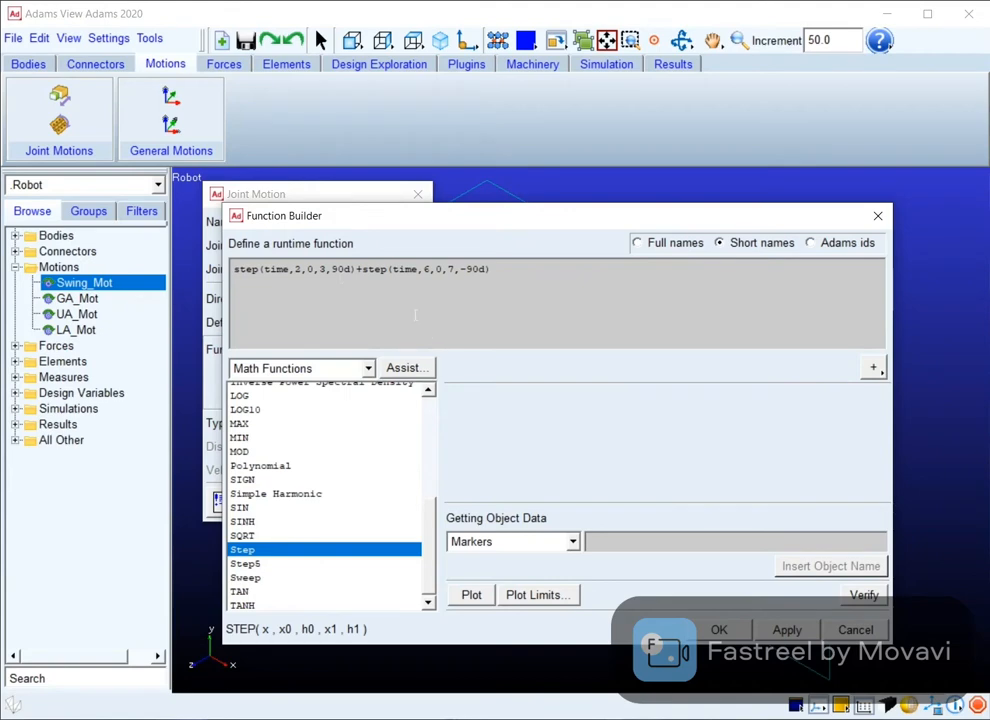
{"action": "left_click_drag", "start_coordinate": [234, 269], "coordinate": [490, 269]}
{"action": "left_click", "coordinate": [252, 281]}
{"action": "left_click", "coordinate": [462, 287]}
{"action": "left_click", "coordinate": [719, 629]}
{"action": "left_click", "coordinate": [417, 194]}
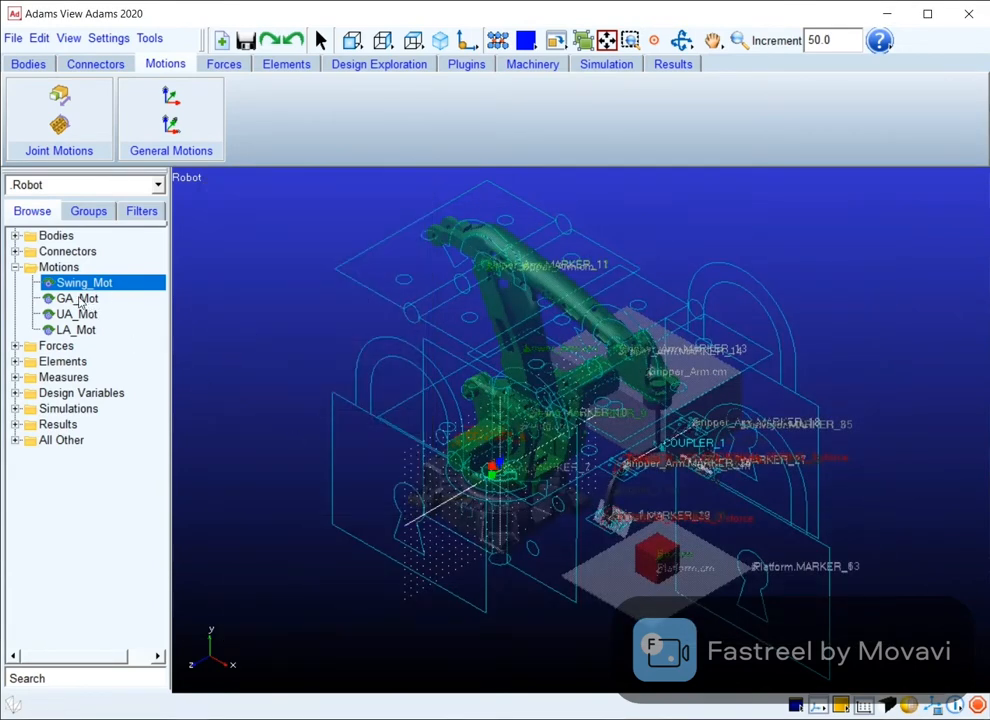
Step: Examine the joint and runtime step function of the GA_Mot motion, and close its definition
{"action": "right_click", "coordinate": [80, 300]}
{"action": "left_click", "coordinate": [100, 312]}
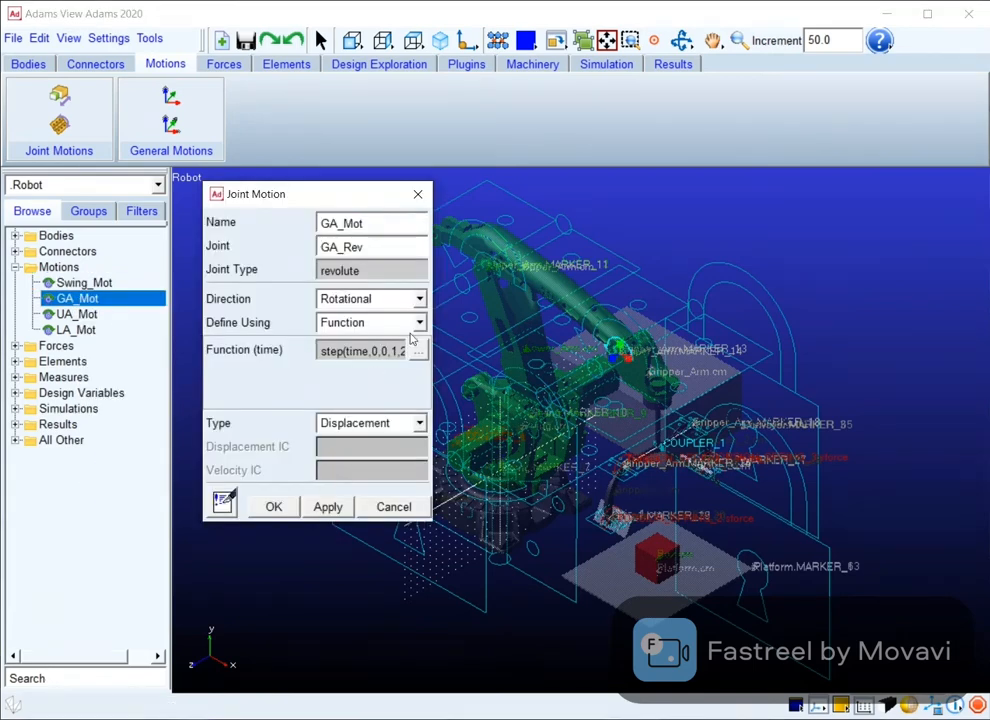
{"action": "left_click_drag", "start_coordinate": [317, 197], "coordinate": [723, 219]}
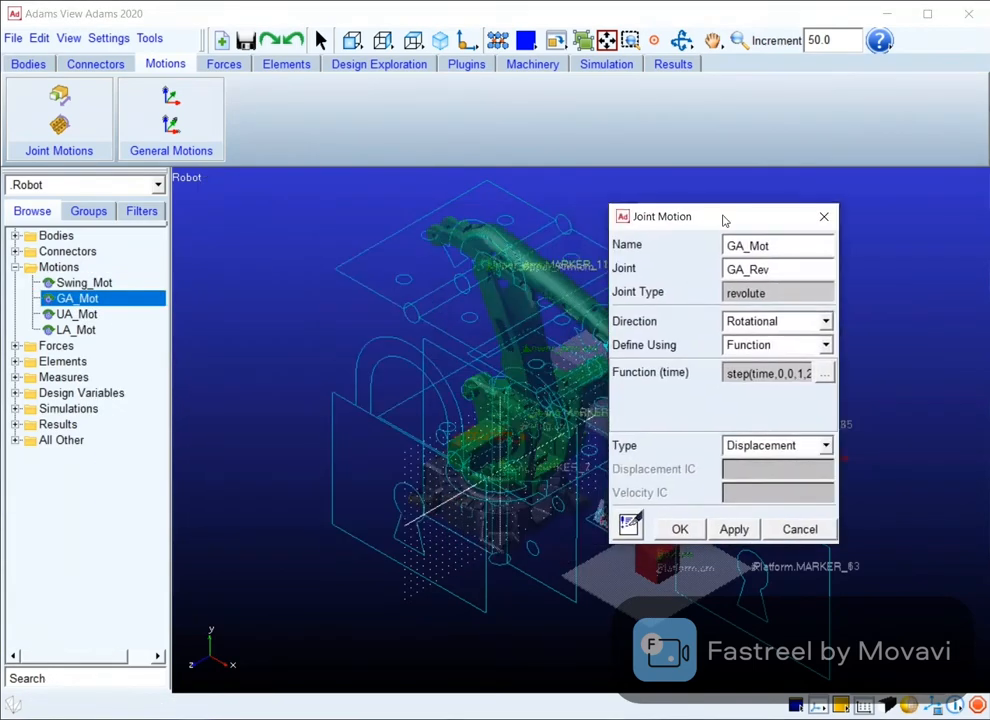
{"action": "left_click", "coordinate": [824, 373]}
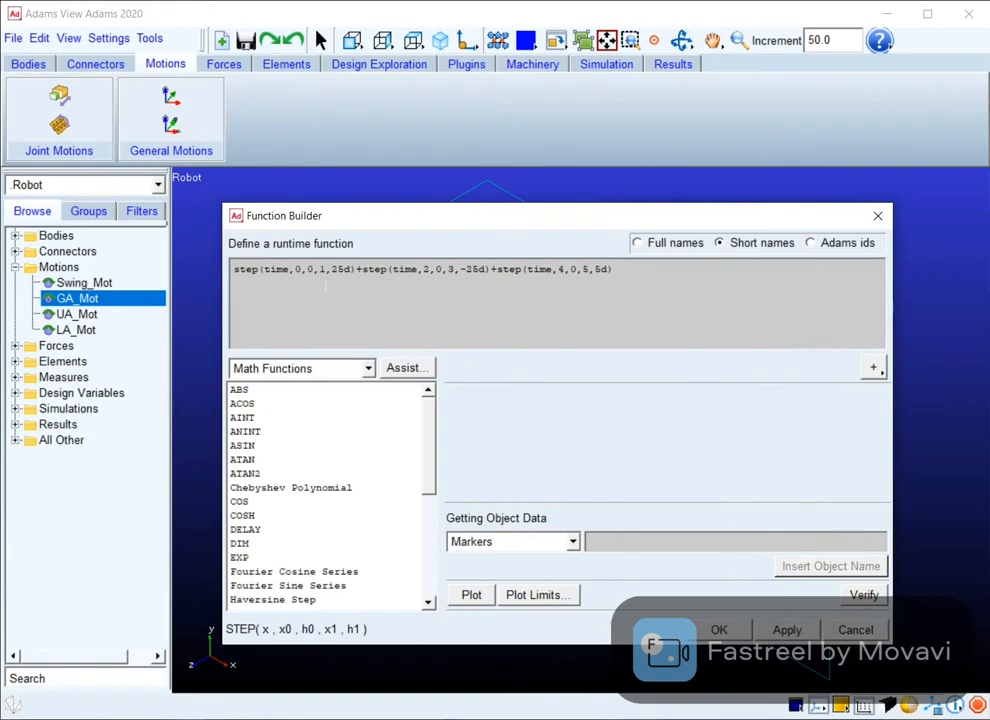
{"action": "left_click_drag", "start_coordinate": [234, 269], "coordinate": [618, 269]}
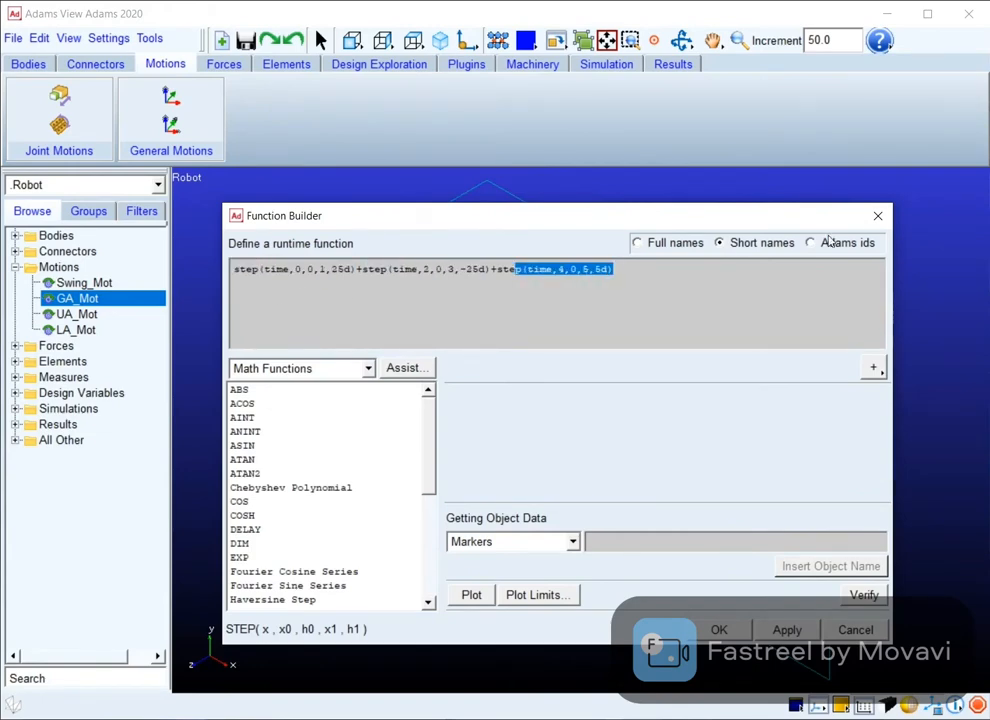
{"action": "left_click", "coordinate": [876, 215]}
{"action": "left_click", "coordinate": [824, 216]}
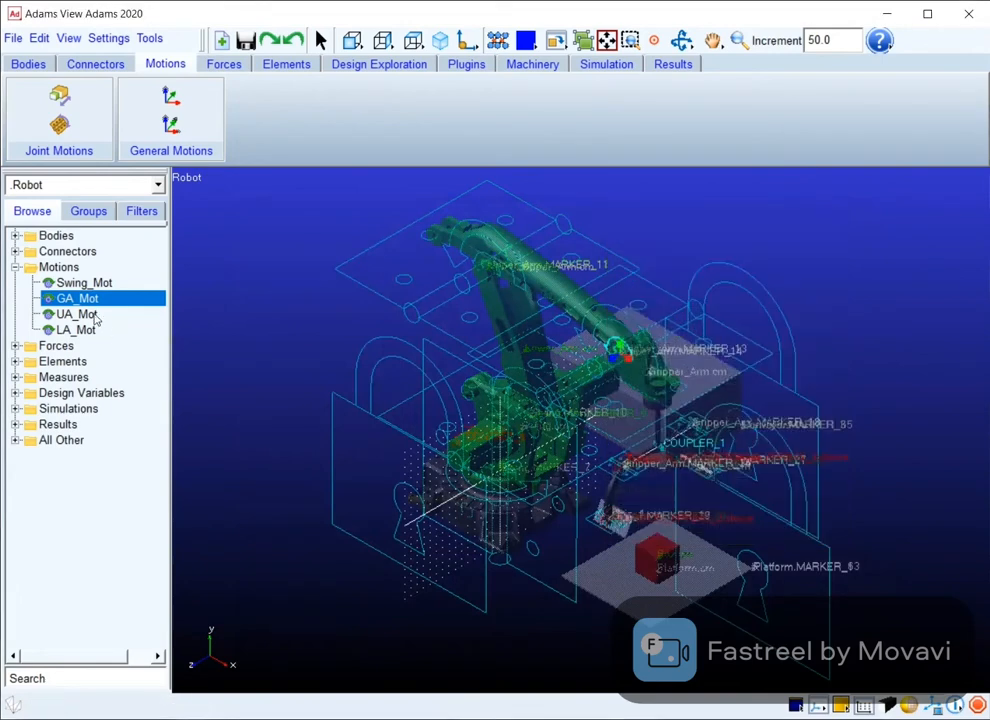
Step: Check the joint motion definitions of UA_Mot and LA_Mot
{"action": "double_click", "coordinate": [82, 314]}
{"action": "left_click", "coordinate": [824, 215]}
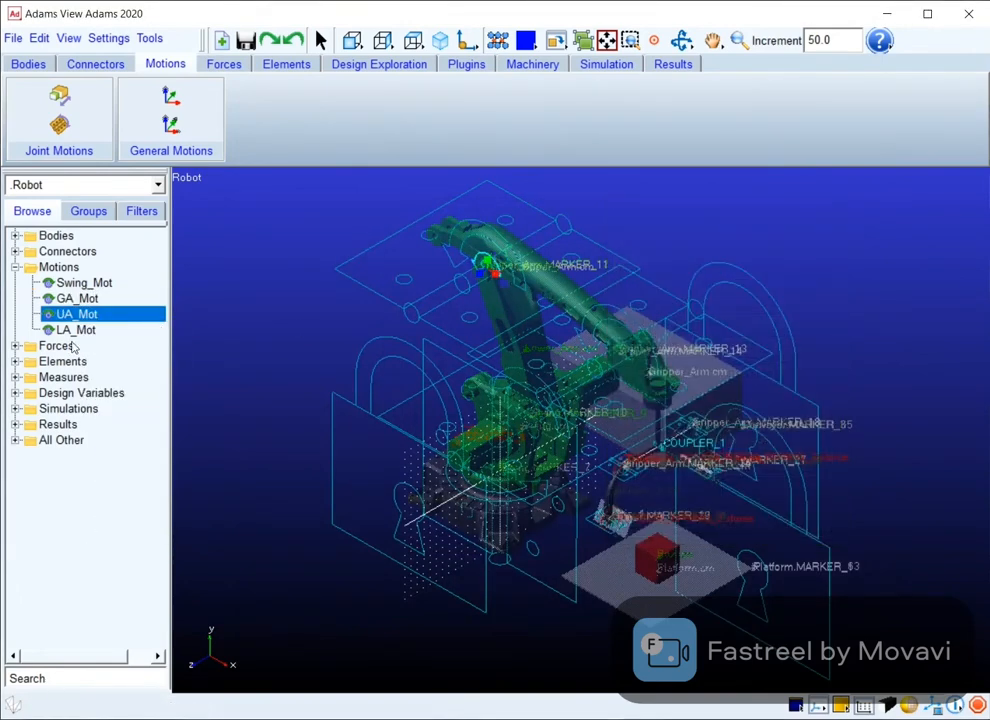
{"action": "right_click", "coordinate": [88, 330]}
{"action": "left_click", "coordinate": [115, 340]}
{"action": "left_click", "coordinate": [823, 215]}
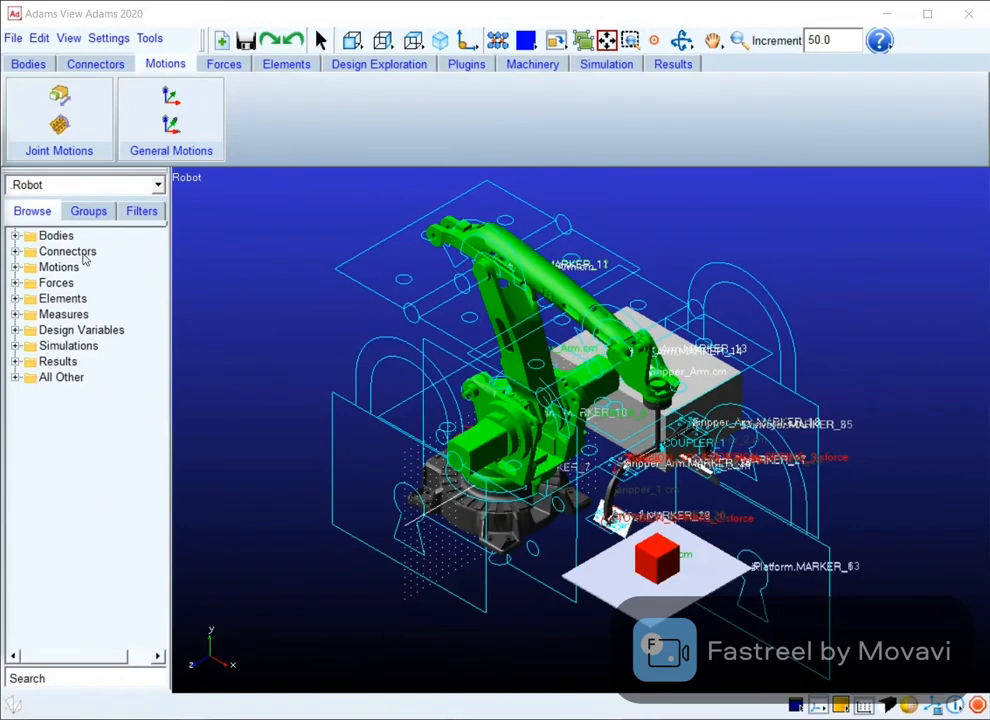
Step: List the model's forces with their full names readable, and look at the available force creation tools
{"action": "left_click", "coordinate": [15, 252]}
{"action": "left_click", "coordinate": [15, 252]}
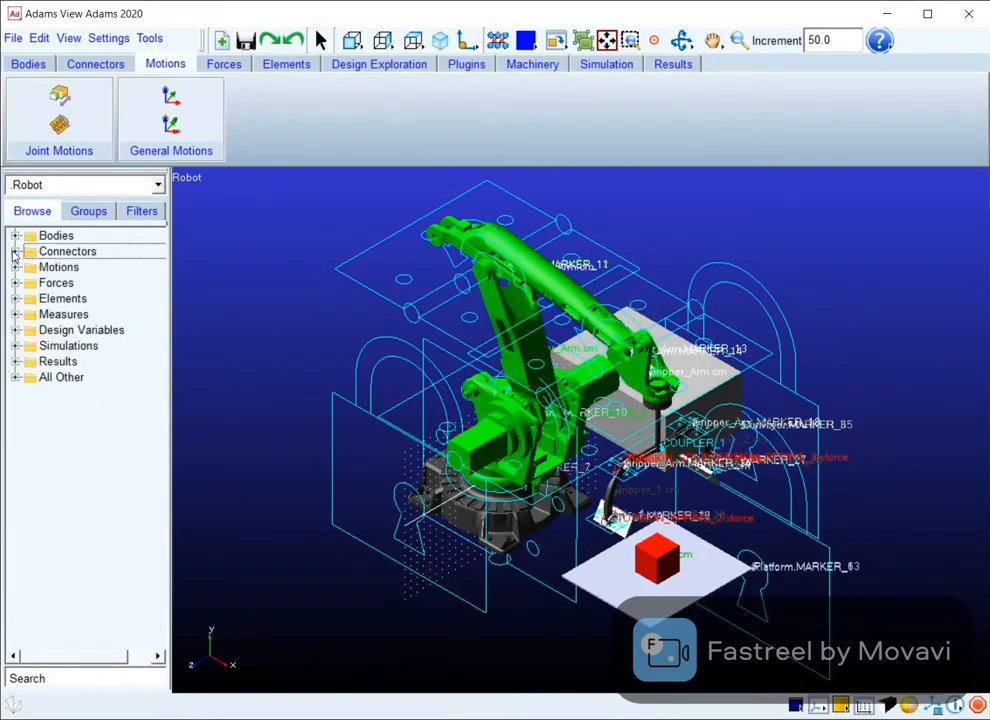
{"action": "left_click", "coordinate": [15, 267]}
{"action": "left_click", "coordinate": [15, 267]}
{"action": "left_click", "coordinate": [15, 283]}
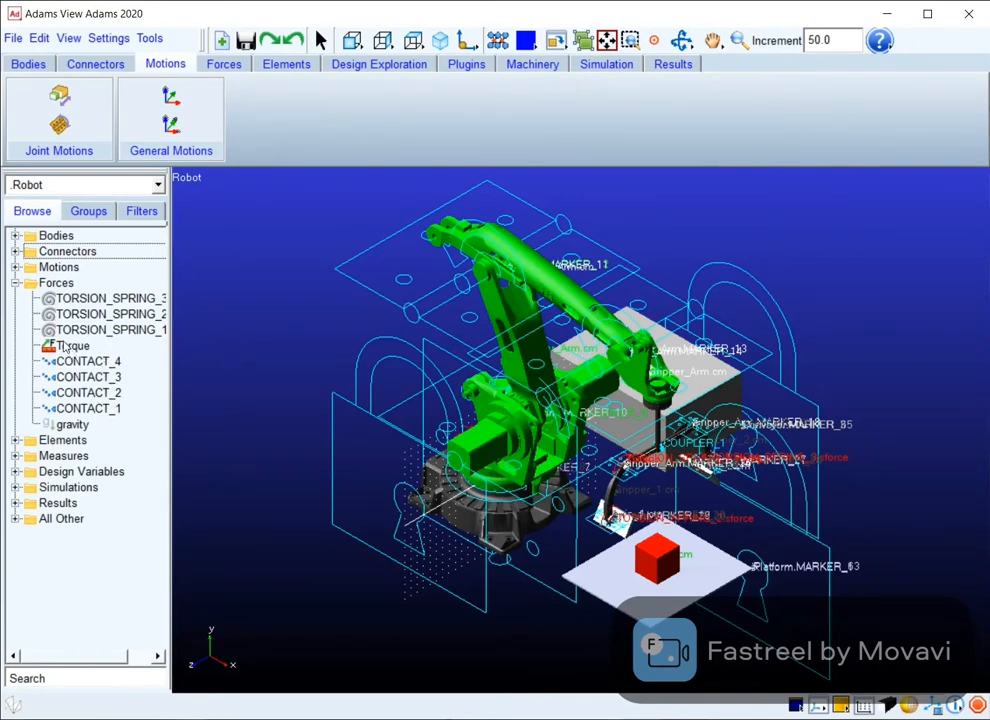
{"action": "left_click_drag", "start_coordinate": [169, 285], "coordinate": [188, 285]}
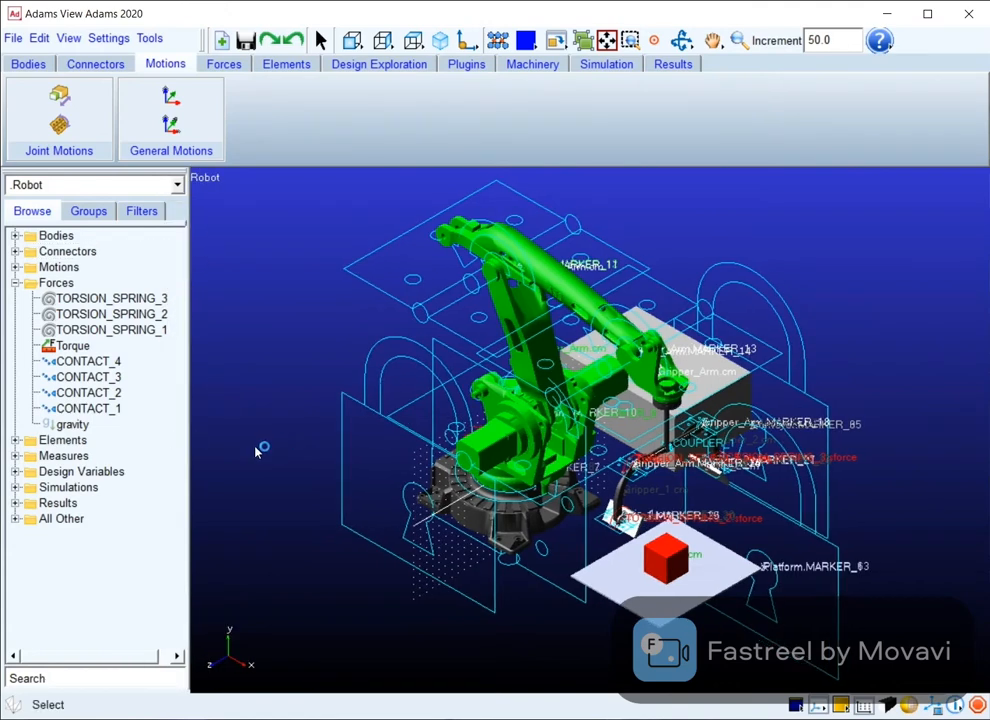
{"action": "left_click", "coordinate": [226, 65]}
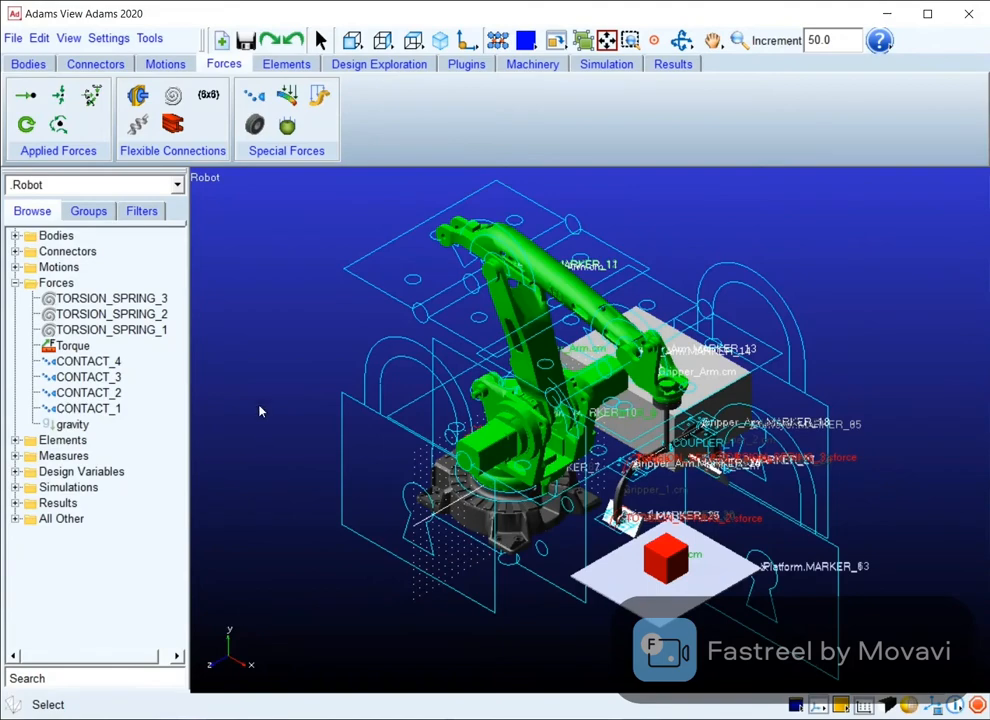
Step: Look at the Create Contact settings, including the contact type and the ways to choose the I solid, without creating a contact
{"action": "left_click", "coordinate": [254, 95]}
{"action": "left_click_drag", "start_coordinate": [27, 168], "coordinate": [785, 104]}
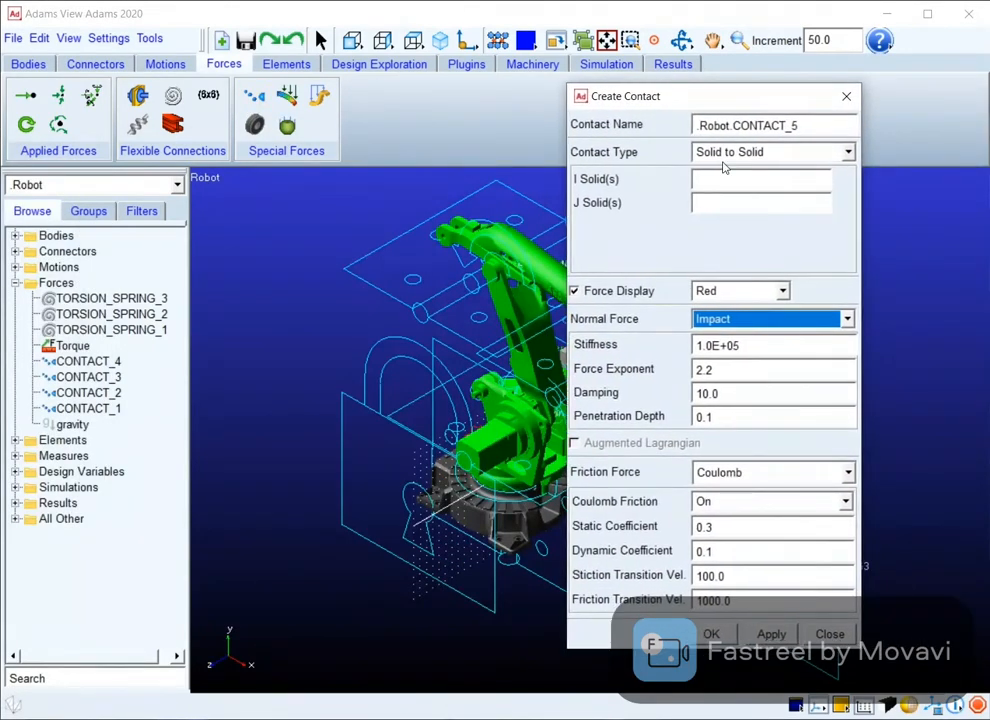
{"action": "left_click", "coordinate": [710, 155]}
{"action": "left_click", "coordinate": [710, 158]}
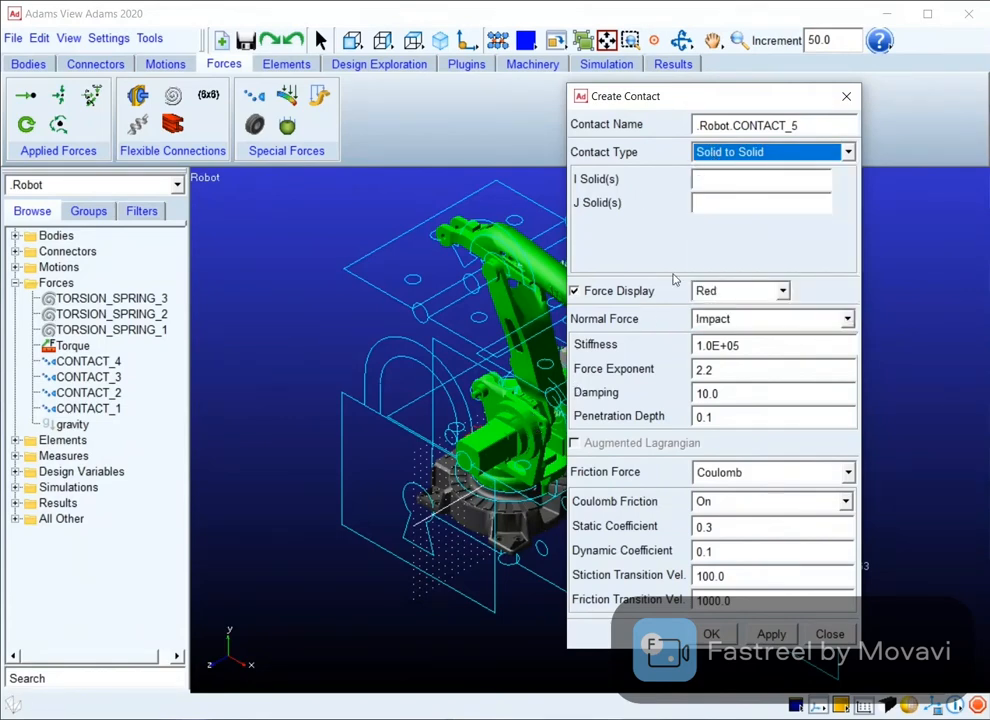
{"action": "right_click", "coordinate": [703, 187]}
{"action": "mouse_move", "coordinate": [714, 200]}
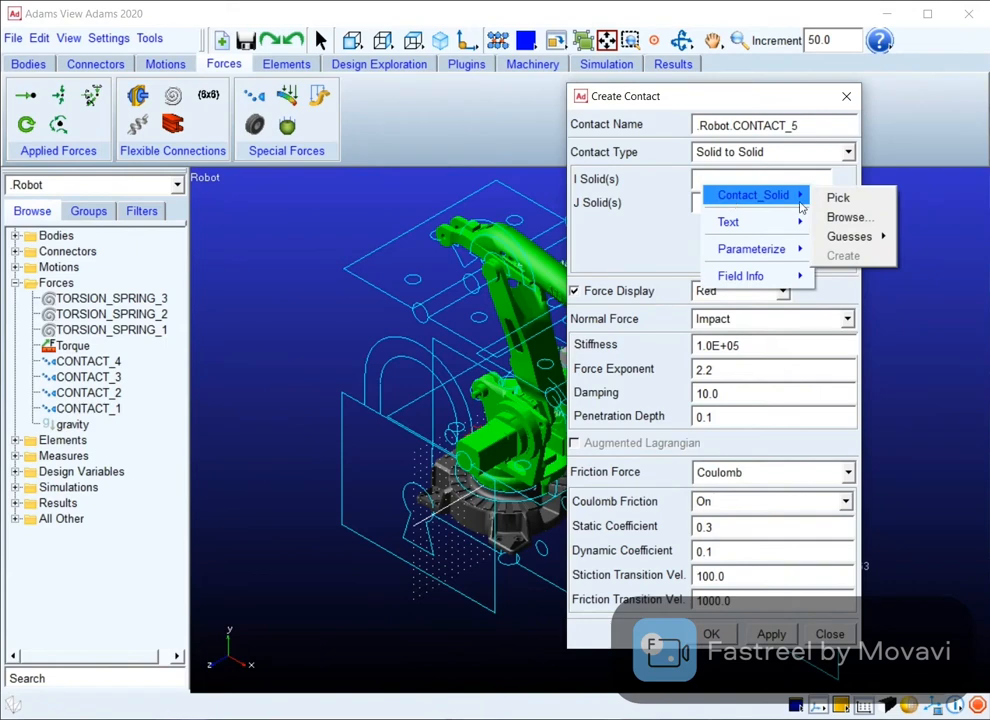
{"action": "mouse_move", "coordinate": [848, 240]}
{"action": "left_click", "coordinate": [692, 207]}
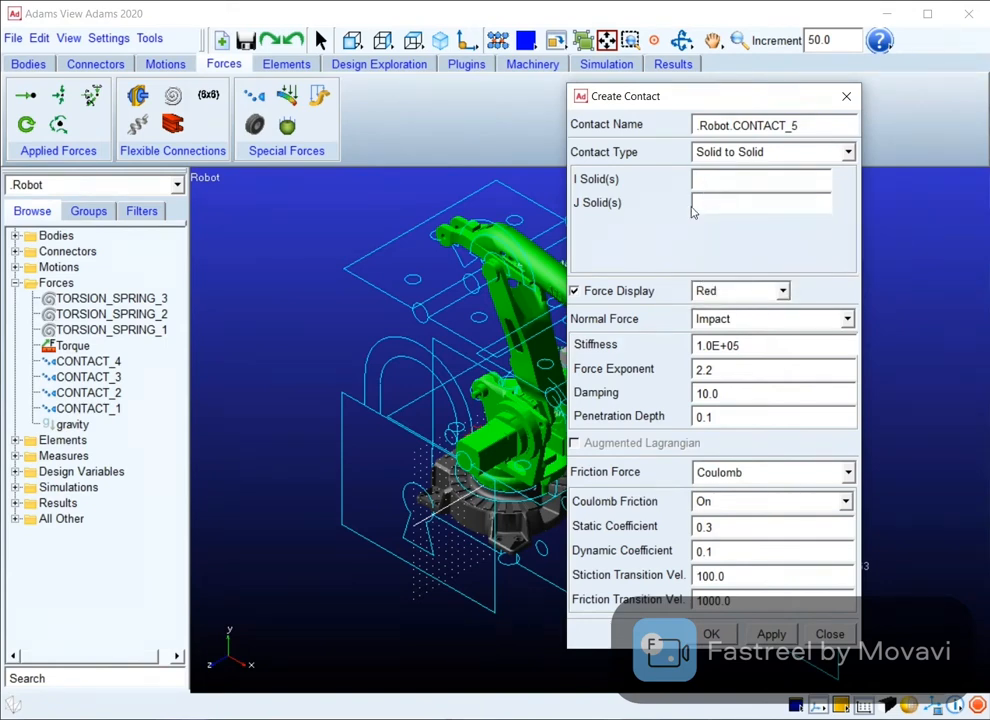
{"action": "left_click", "coordinate": [846, 96]}
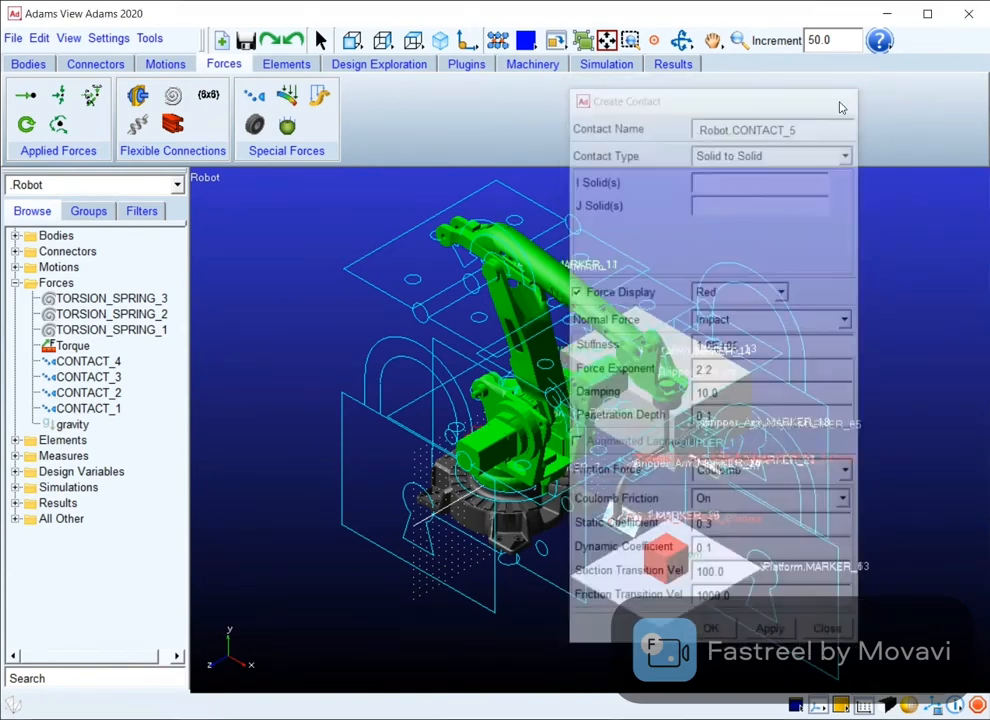
Step: Examine the solid pair, normal force and friction settings of CONTACT_1 without changing them
{"action": "right_click", "coordinate": [113, 410]}
{"action": "left_click", "coordinate": [140, 424]}
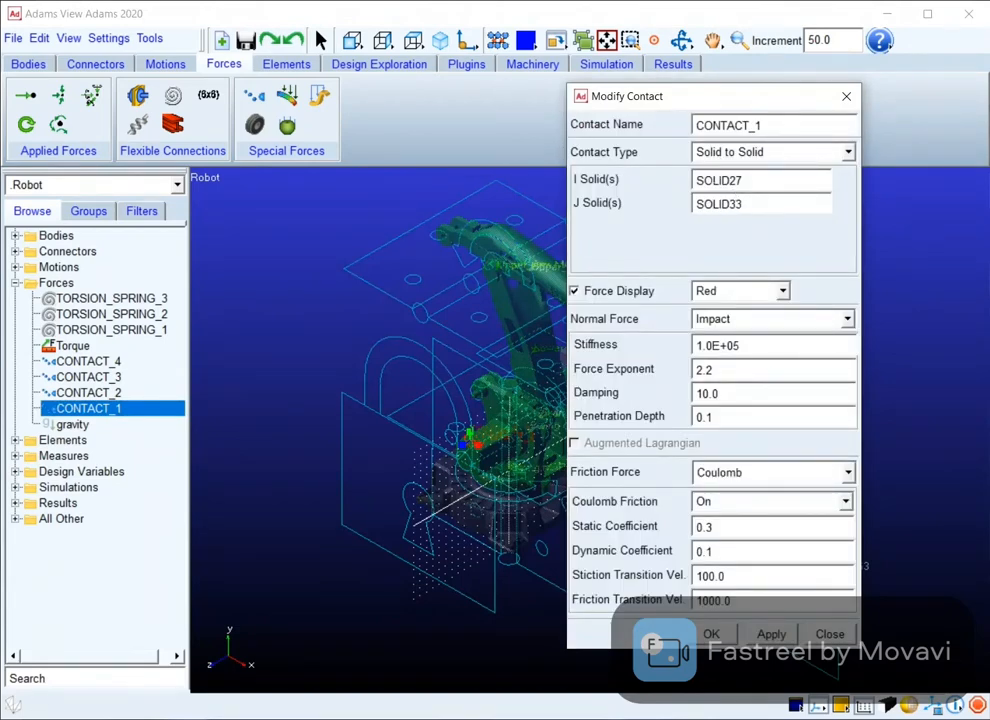
{"action": "left_click_drag", "start_coordinate": [714, 116], "coordinate": [457, 82]}
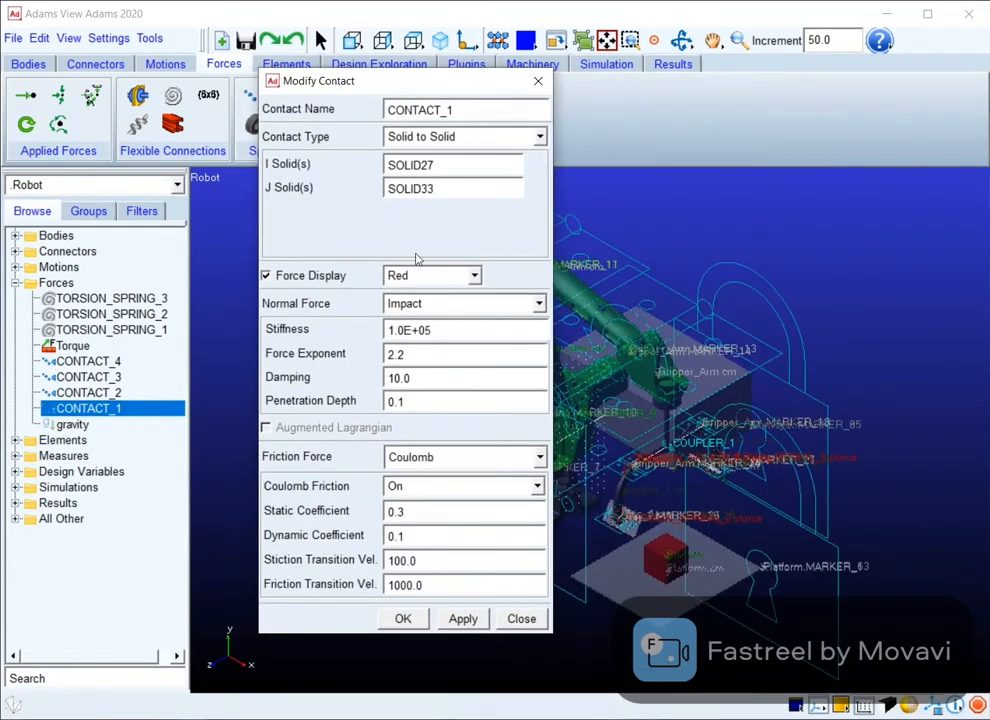
{"action": "left_click", "coordinate": [416, 305]}
{"action": "left_click", "coordinate": [414, 306]}
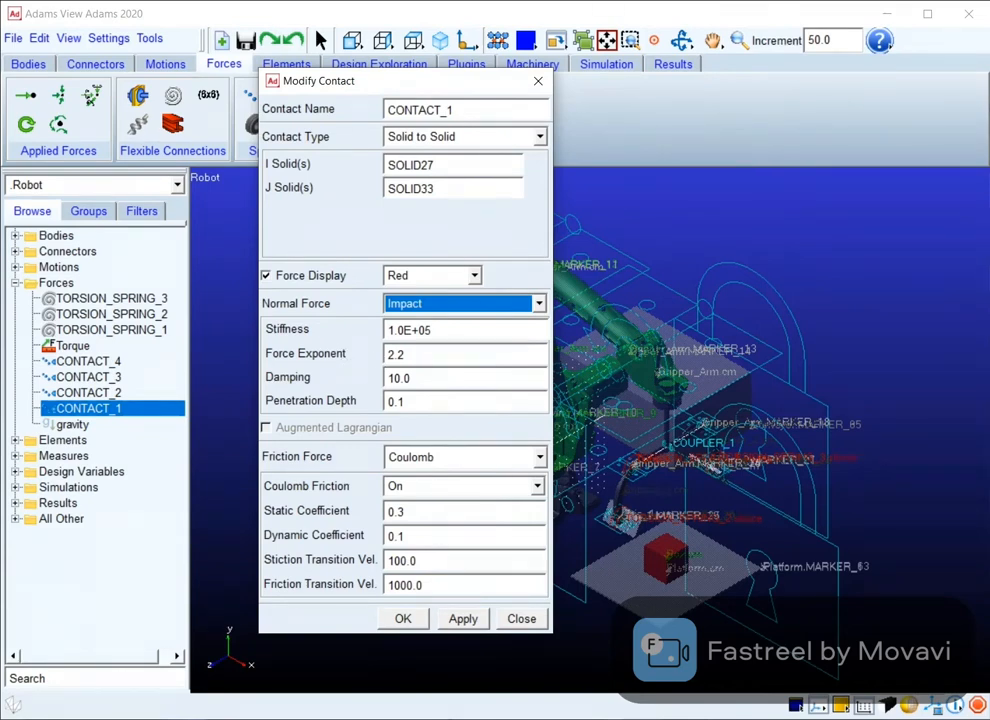
{"action": "left_click", "coordinate": [538, 81]}
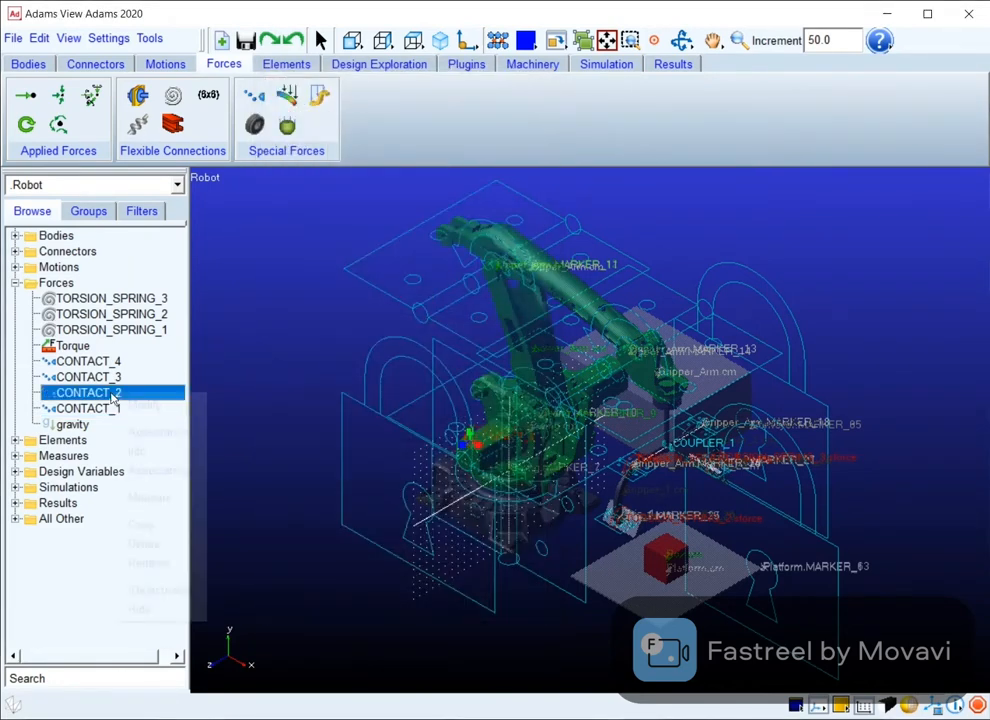
Step: Check which solids CONTACT_2 pairs and its contact parameters, and close its definition
{"action": "double_click", "coordinate": [113, 397]}
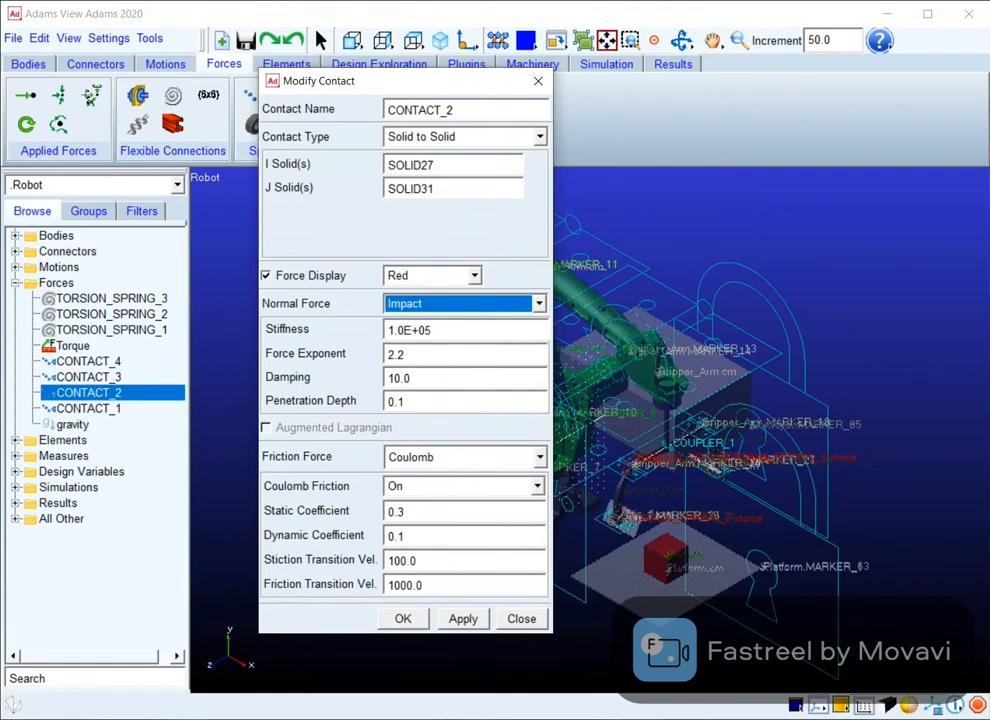
{"action": "left_click", "coordinate": [447, 166]}
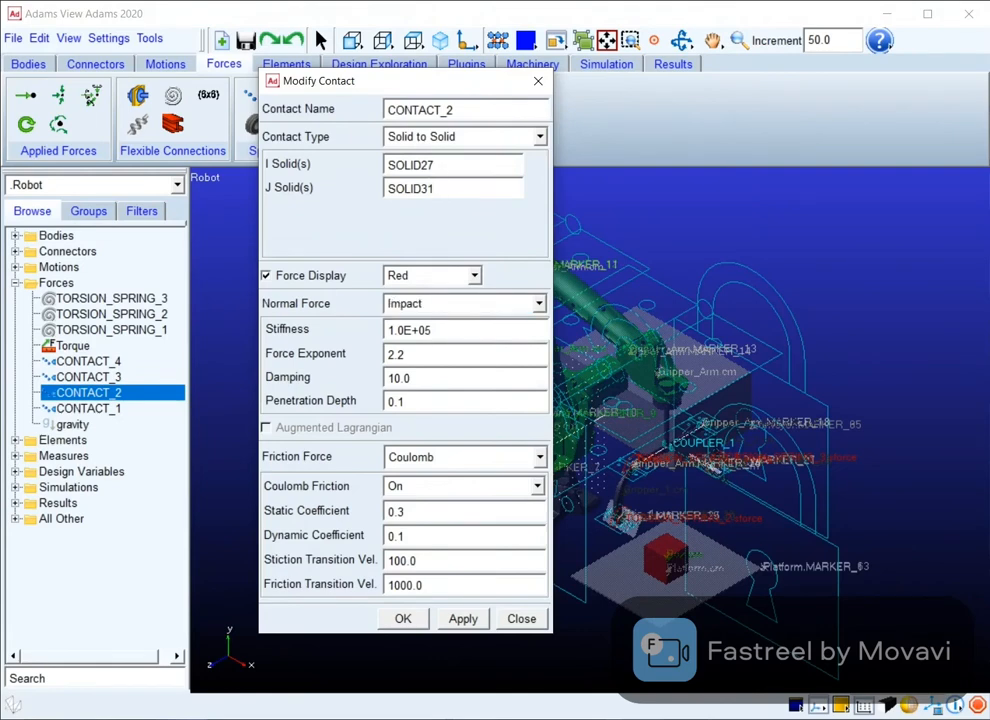
{"action": "left_click", "coordinate": [538, 82]}
{"action": "left_click", "coordinate": [591, 626]}
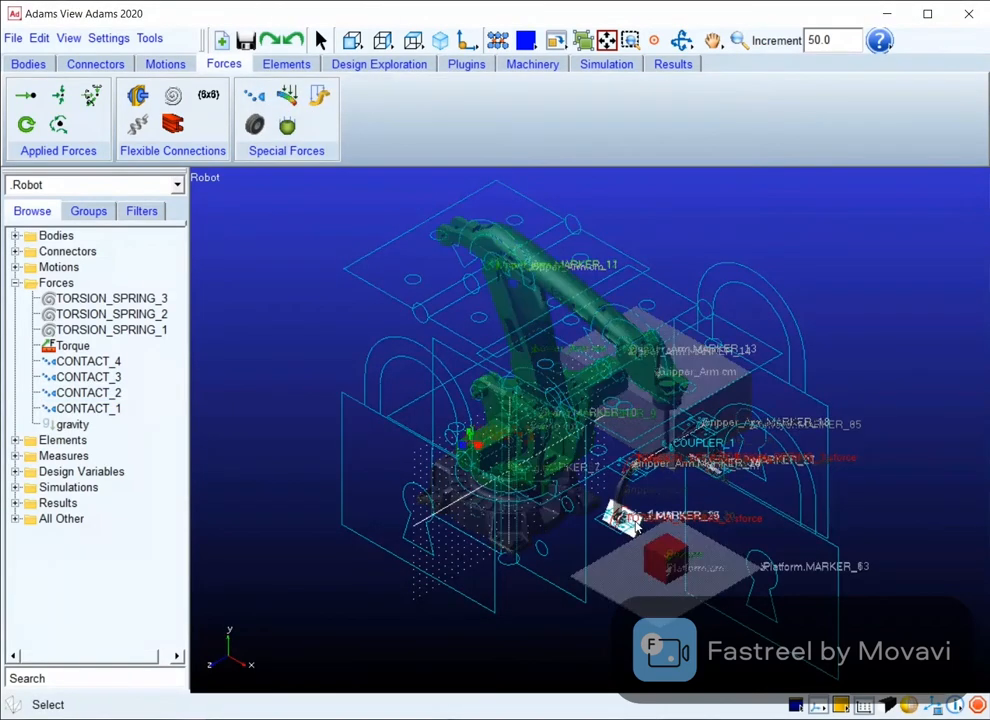
Step: Check the solid pairs and contact parameters of CONTACT_3 and CONTACT_4
{"action": "right_click", "coordinate": [113, 377]}
{"action": "left_click", "coordinate": [148, 388]}
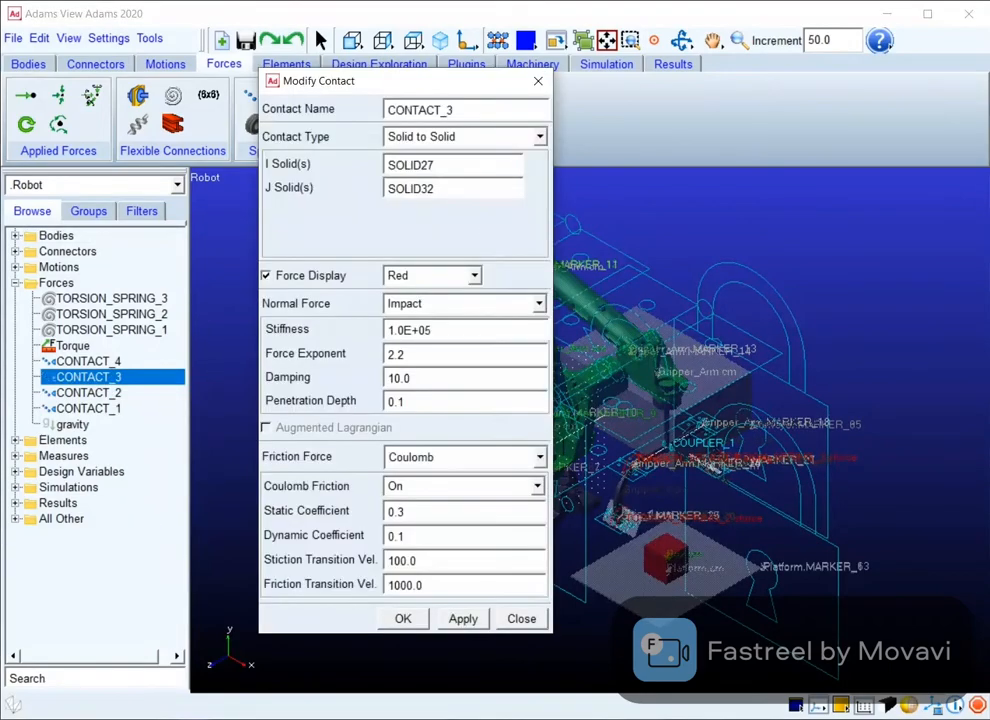
{"action": "left_click", "coordinate": [538, 82]}
{"action": "right_click", "coordinate": [106, 362]}
{"action": "left_click", "coordinate": [137, 373]}
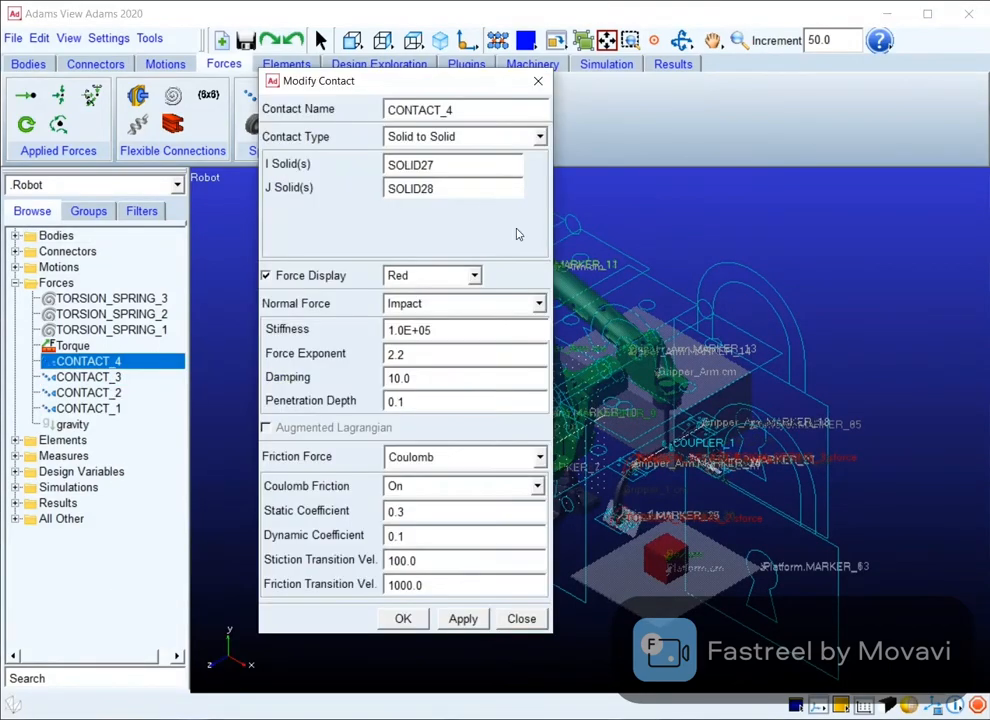
{"action": "left_click", "coordinate": [538, 82]}
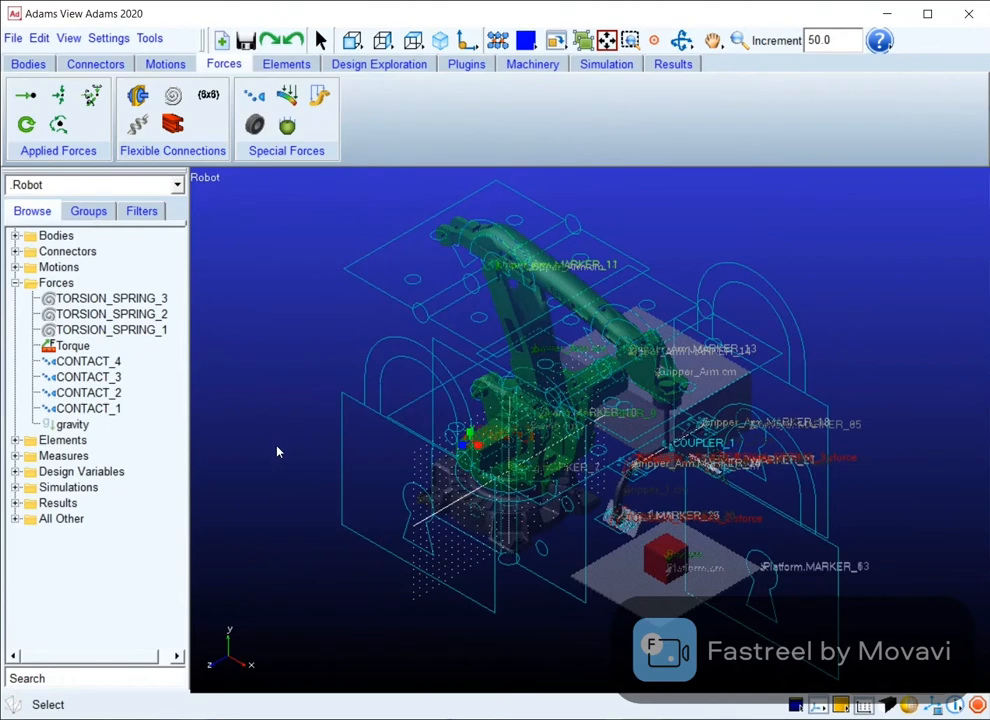
Step: Examine the direction, body and step function of the gripper's Torque, and inspect up close where it acts
{"action": "right_click", "coordinate": [66, 346]}
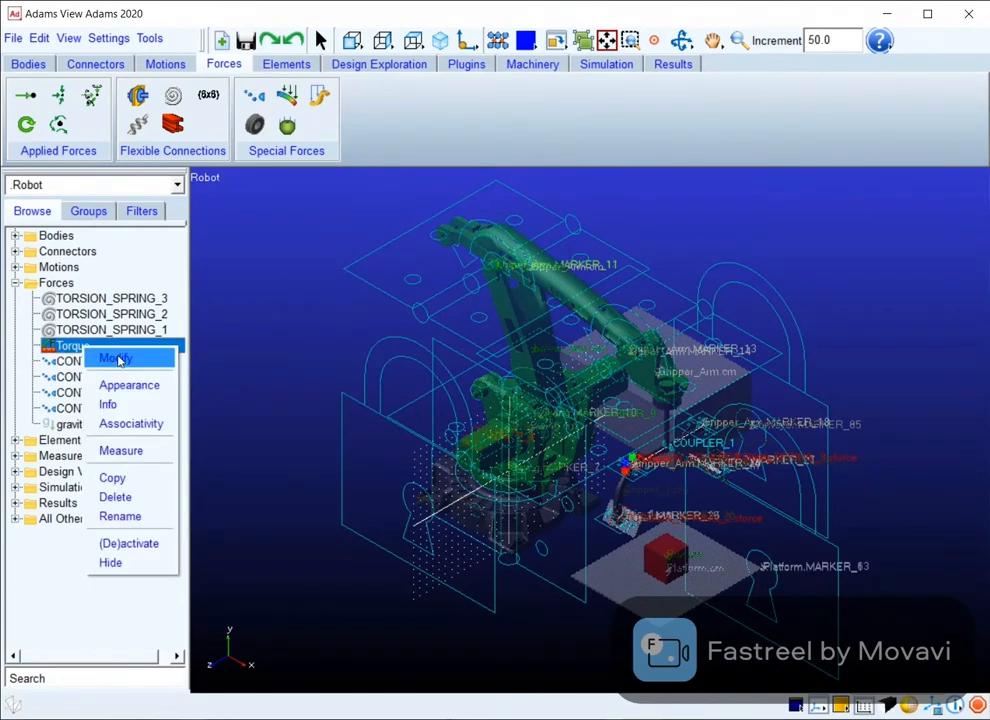
{"action": "left_click", "coordinate": [117, 360]}
{"action": "left_click_drag", "start_coordinate": [755, 194], "coordinate": [440, 129]}
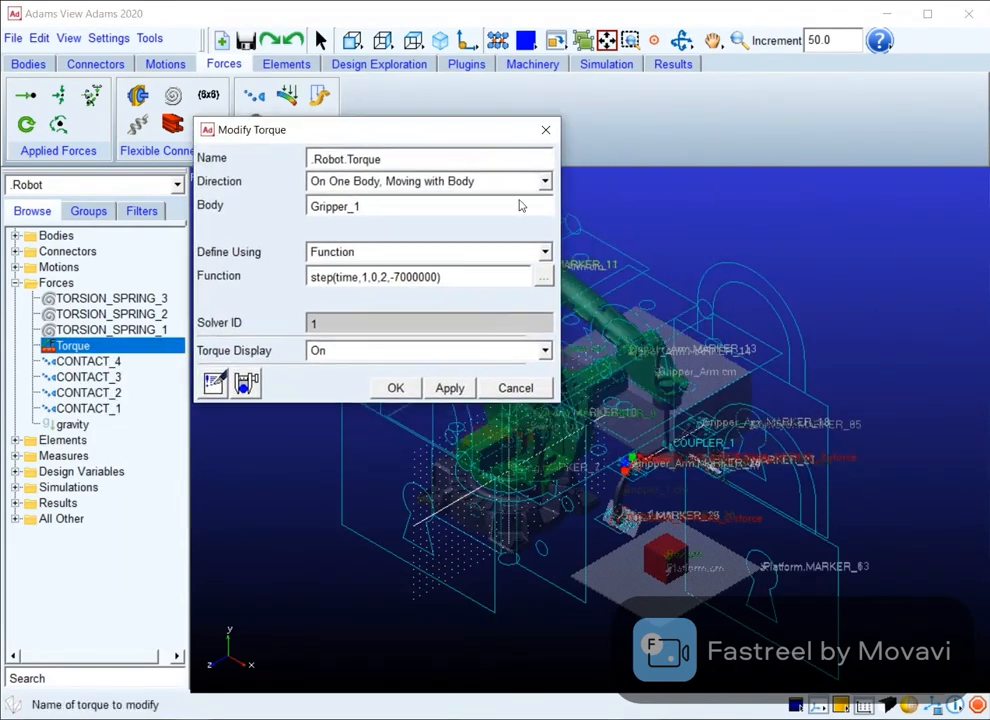
{"action": "left_click", "coordinate": [606, 40]}
{"action": "left_click_drag", "start_coordinate": [590, 425], "coordinate": [688, 497]}
{"action": "left_click_drag", "start_coordinate": [469, 129], "coordinate": [913, 76]}
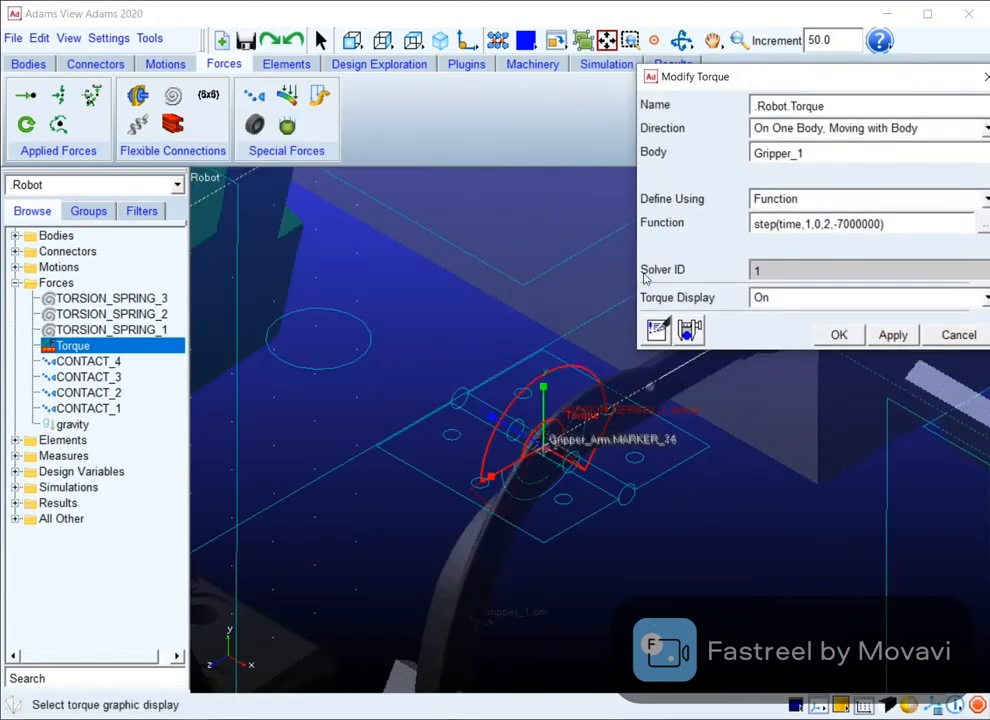
{"action": "left_click", "coordinate": [606, 40]}
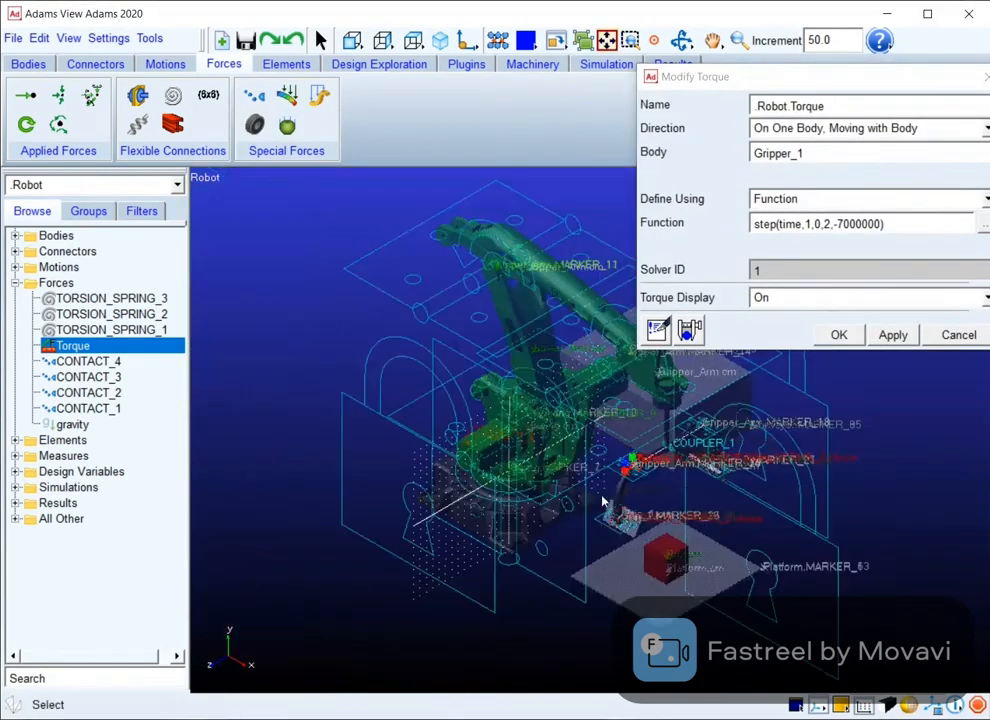
{"action": "left_click_drag", "start_coordinate": [831, 77], "coordinate": [695, 78]}
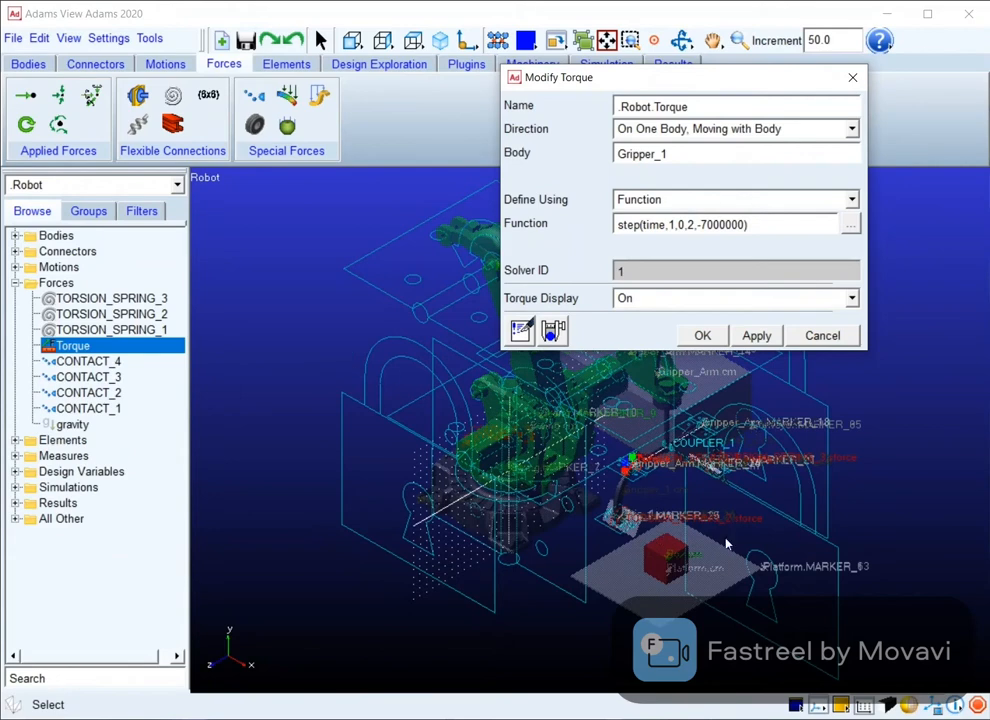
{"action": "left_click", "coordinate": [852, 77]}
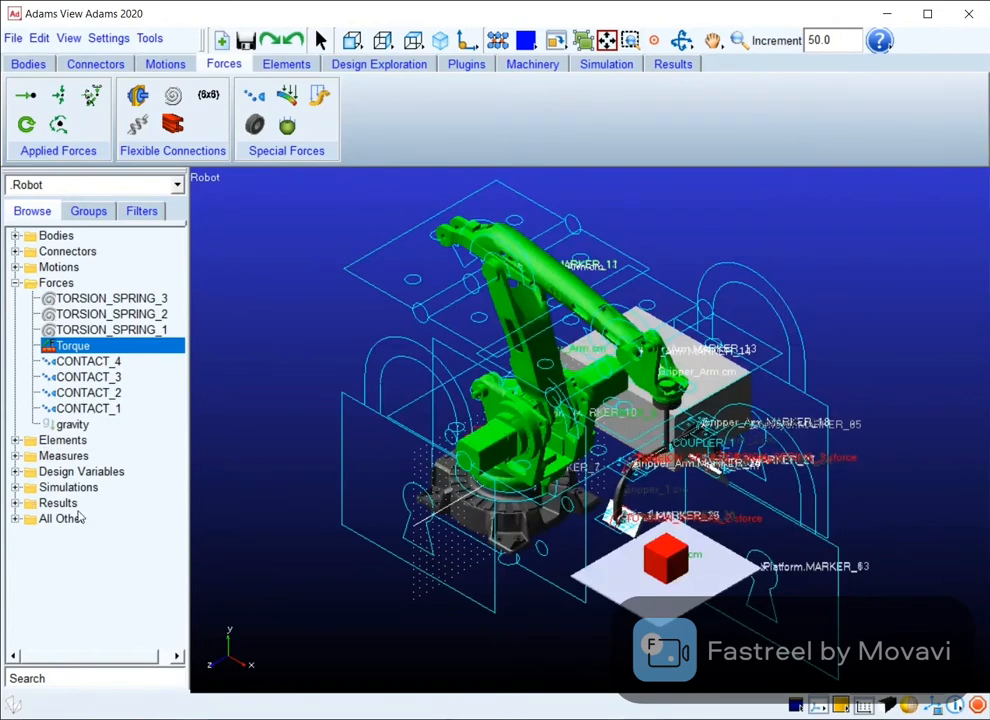
Step: Examine COUPLER_1's coupler type, displacement option, and driver and coupled joints, leaving its definition unchanged
{"action": "left_click", "coordinate": [15, 518]}
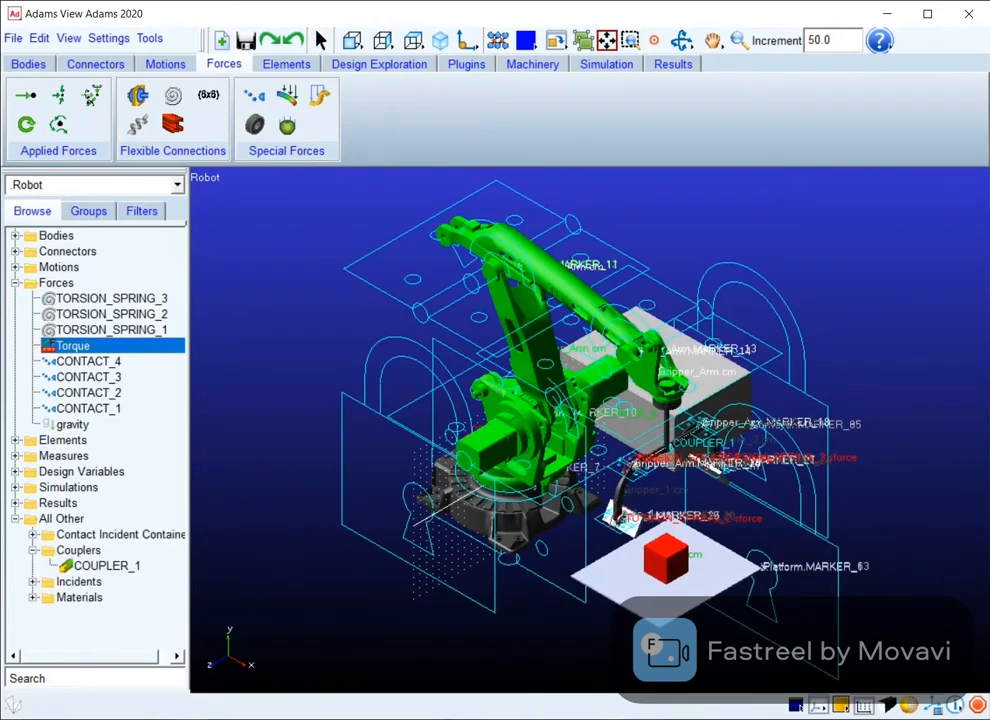
{"action": "right_click", "coordinate": [127, 567]}
{"action": "left_click", "coordinate": [160, 348]}
{"action": "left_click_drag", "start_coordinate": [592, 26], "coordinate": [528, 116]}
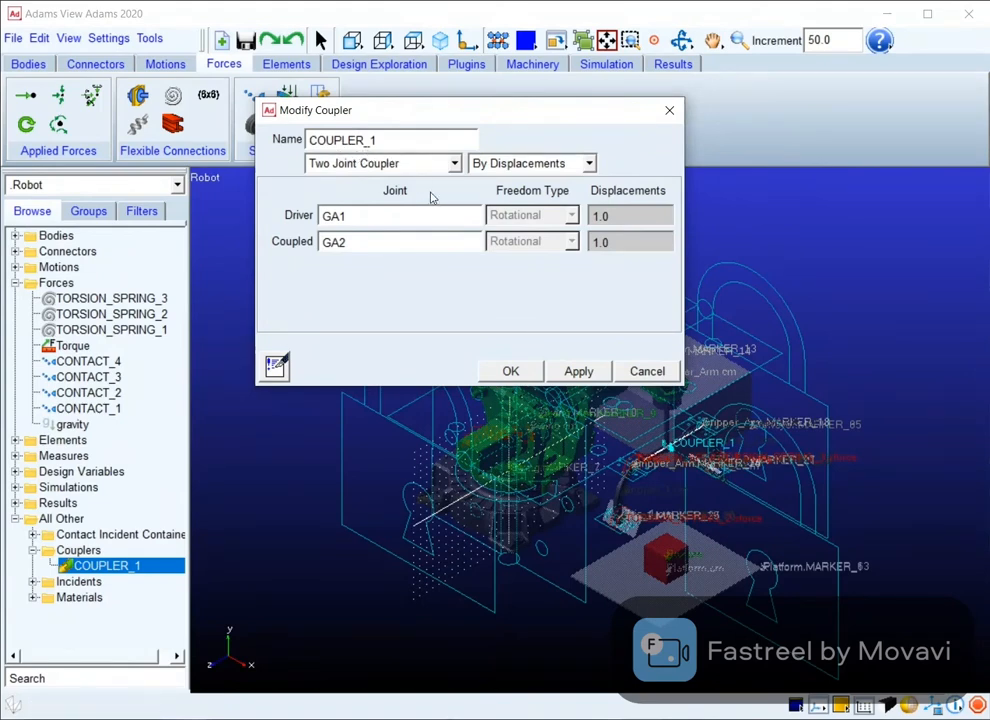
{"action": "left_click", "coordinate": [455, 165]}
{"action": "left_click", "coordinate": [426, 178]}
{"action": "left_click", "coordinate": [513, 169]}
{"action": "left_click", "coordinate": [514, 172]}
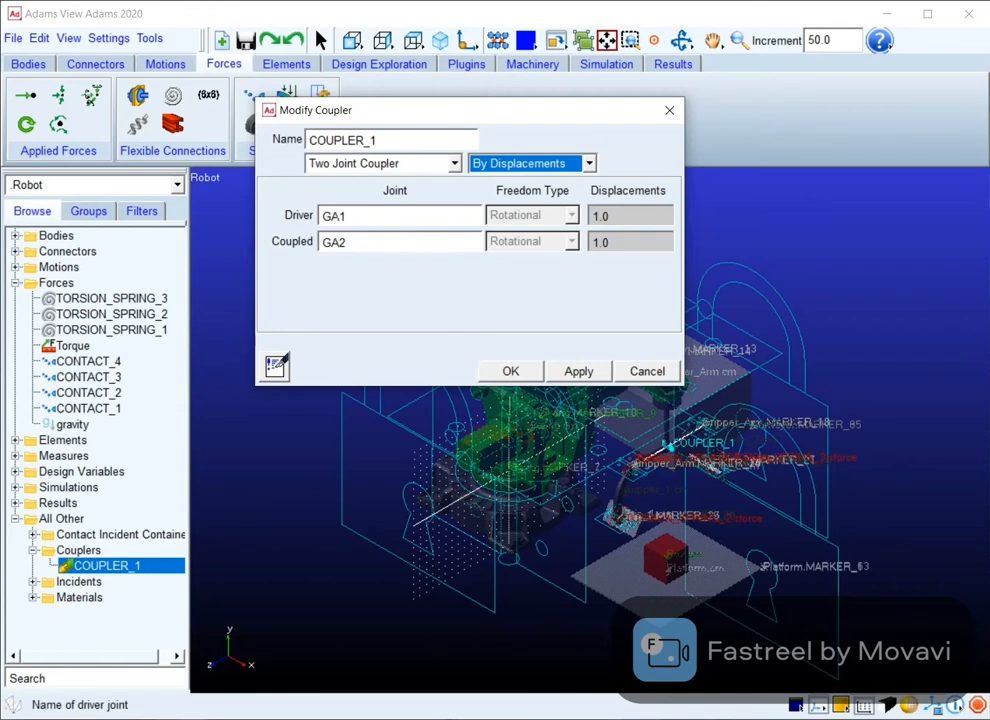
{"action": "left_click", "coordinate": [360, 242]}
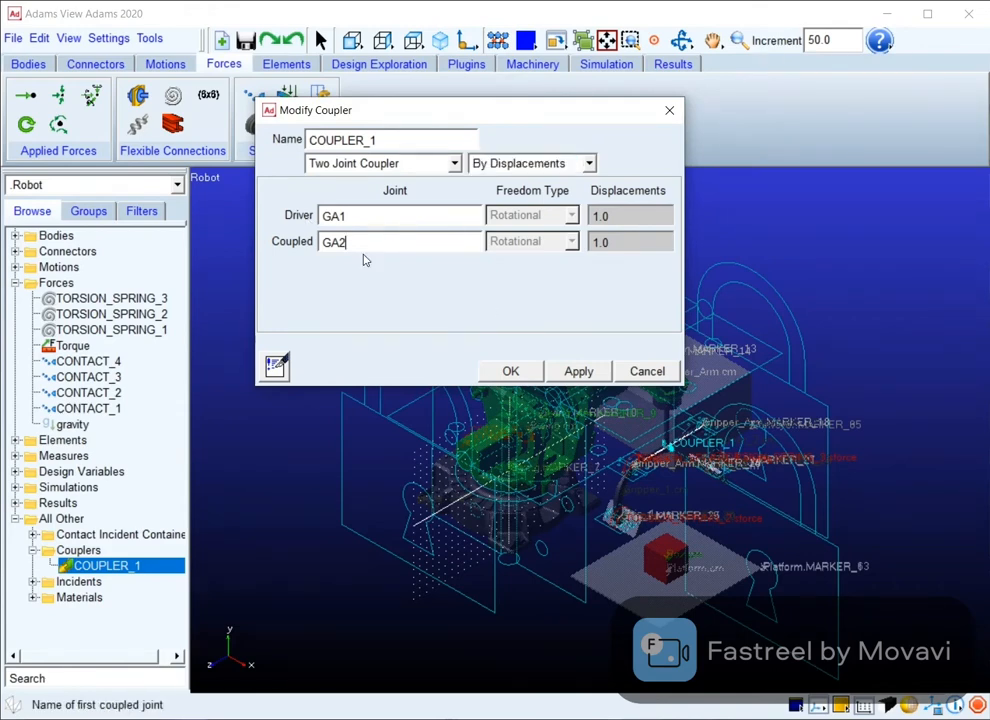
{"action": "left_click", "coordinate": [669, 111]}
{"action": "left_click", "coordinate": [16, 518]}
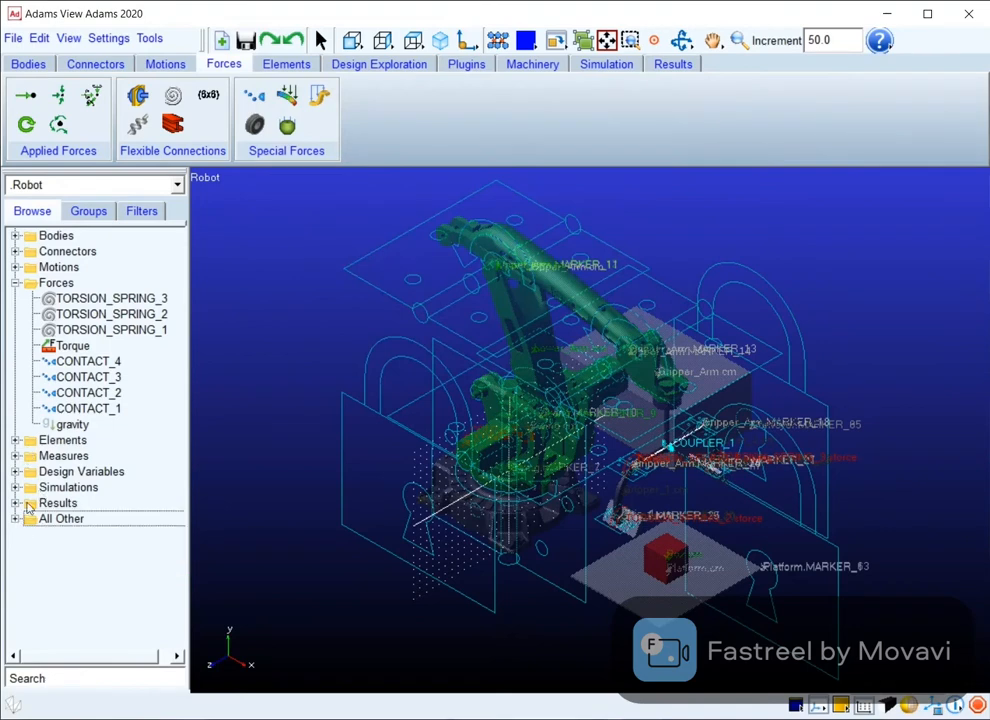
Step: Locate the three torsion springs on the gripper, inspecting TORSION_SPRING_1 and TORSION_SPRING_2 up close and highlighting TORSION_SPRING_3
{"action": "left_click", "coordinate": [121, 331]}
{"action": "left_click", "coordinate": [630, 41]}
{"action": "left_click_drag", "start_coordinate": [585, 421], "coordinate": [665, 510]}
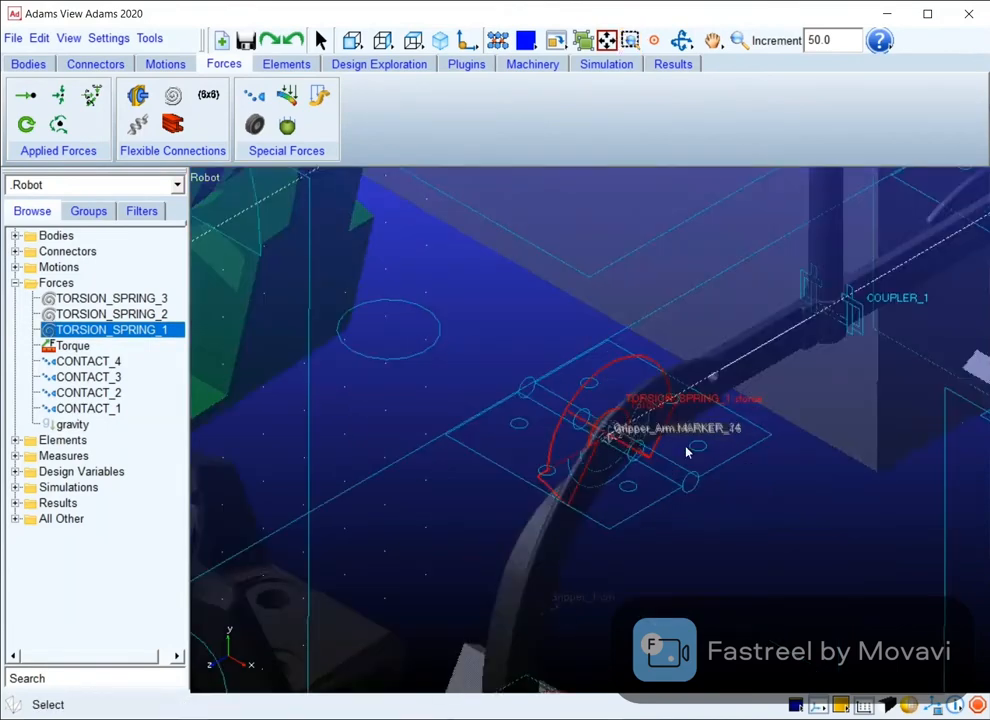
{"action": "left_click", "coordinate": [606, 40]}
{"action": "left_click", "coordinate": [630, 41]}
{"action": "left_click_drag", "start_coordinate": [596, 506], "coordinate": [645, 550]}
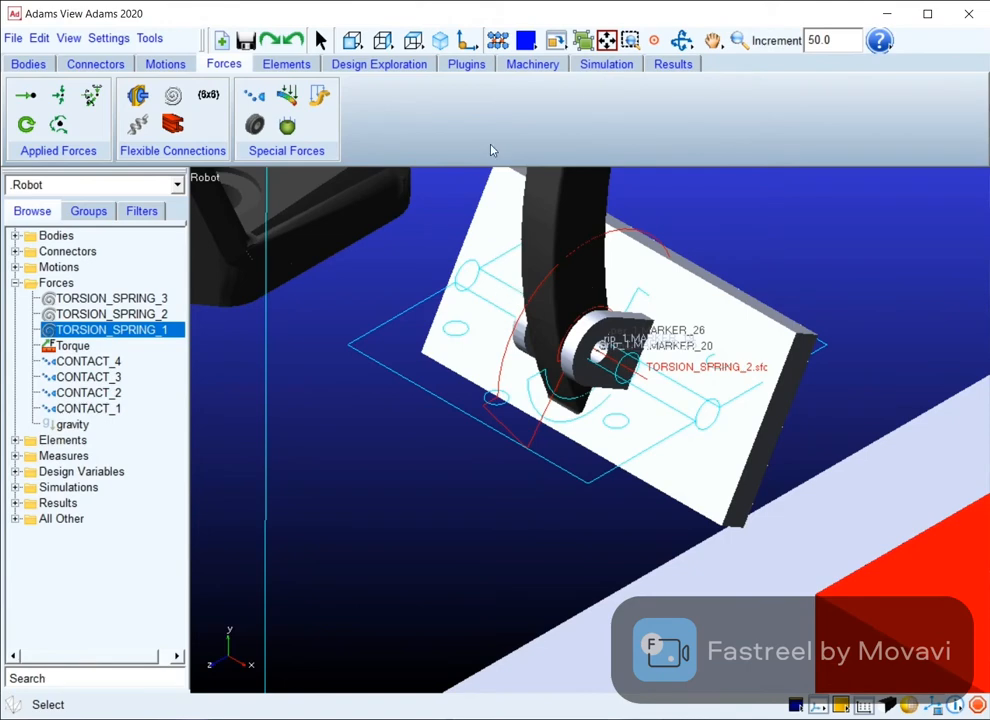
{"action": "left_click", "coordinate": [606, 40]}
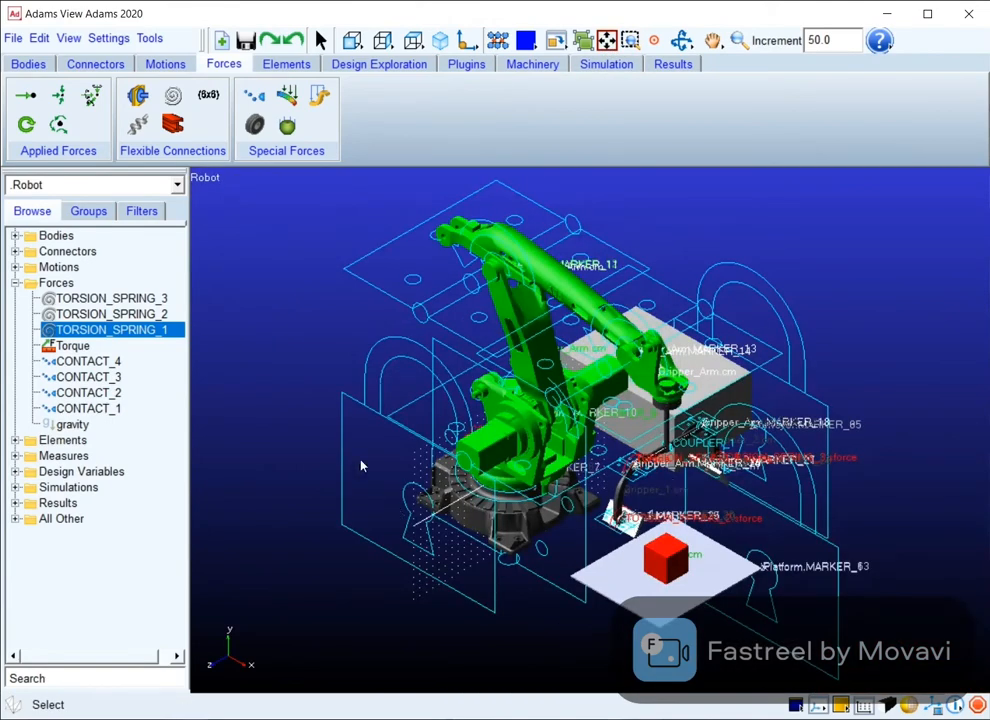
{"action": "left_click", "coordinate": [140, 315]}
{"action": "left_click", "coordinate": [137, 301]}
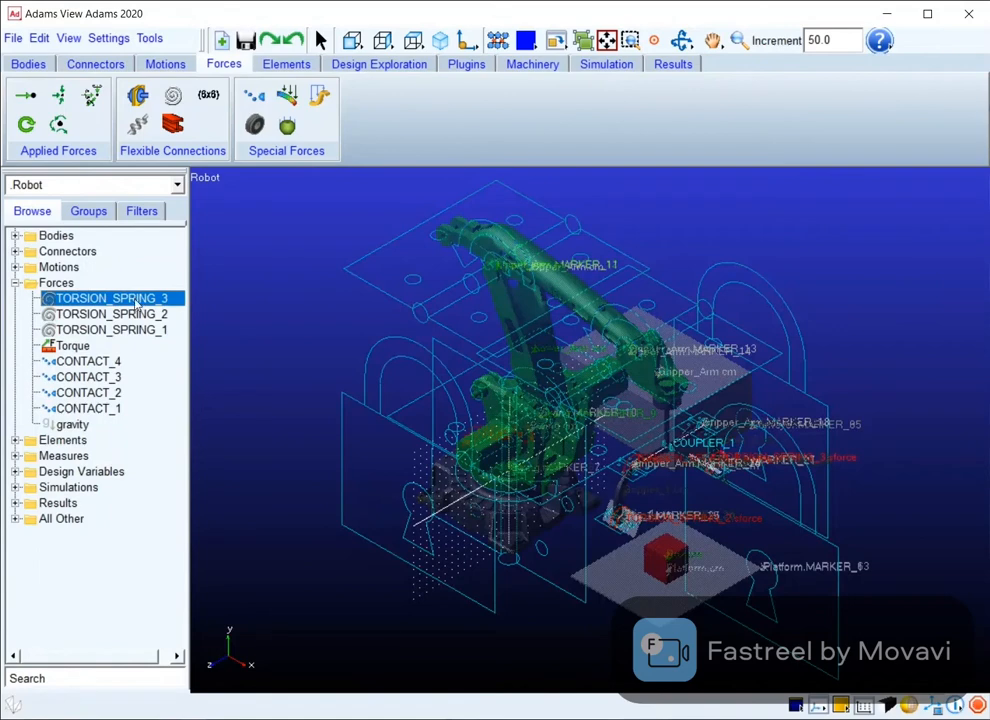
{"action": "left_click", "coordinate": [15, 283]}
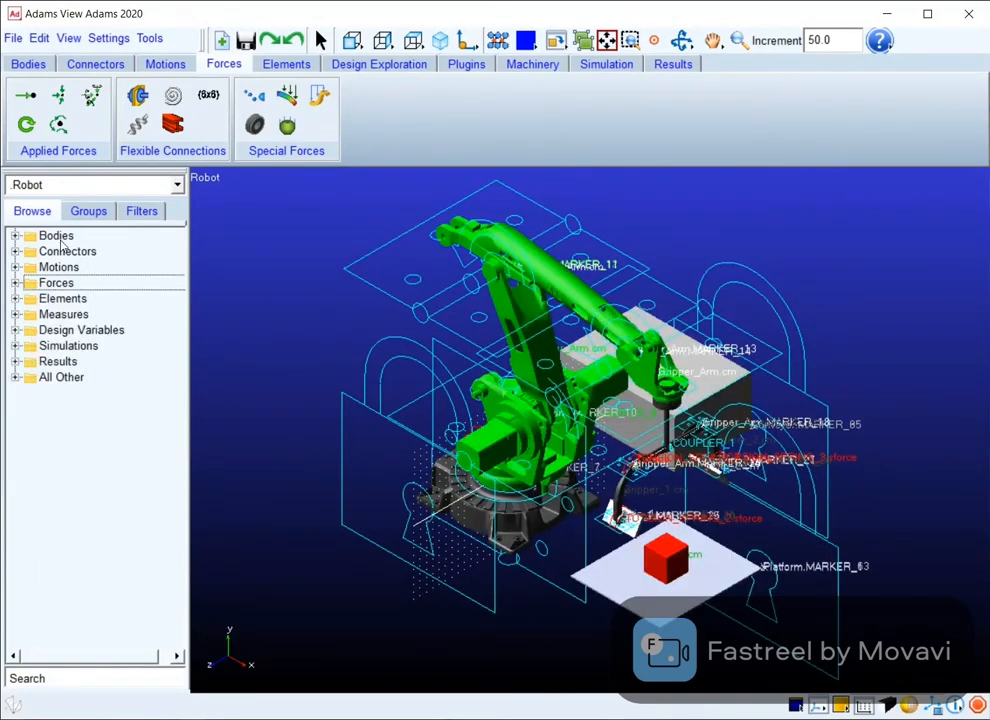
Step: Review the model's lists of bodies, connectors, motions and forces one after another, leaving each collapsed
{"action": "left_click", "coordinate": [15, 235]}
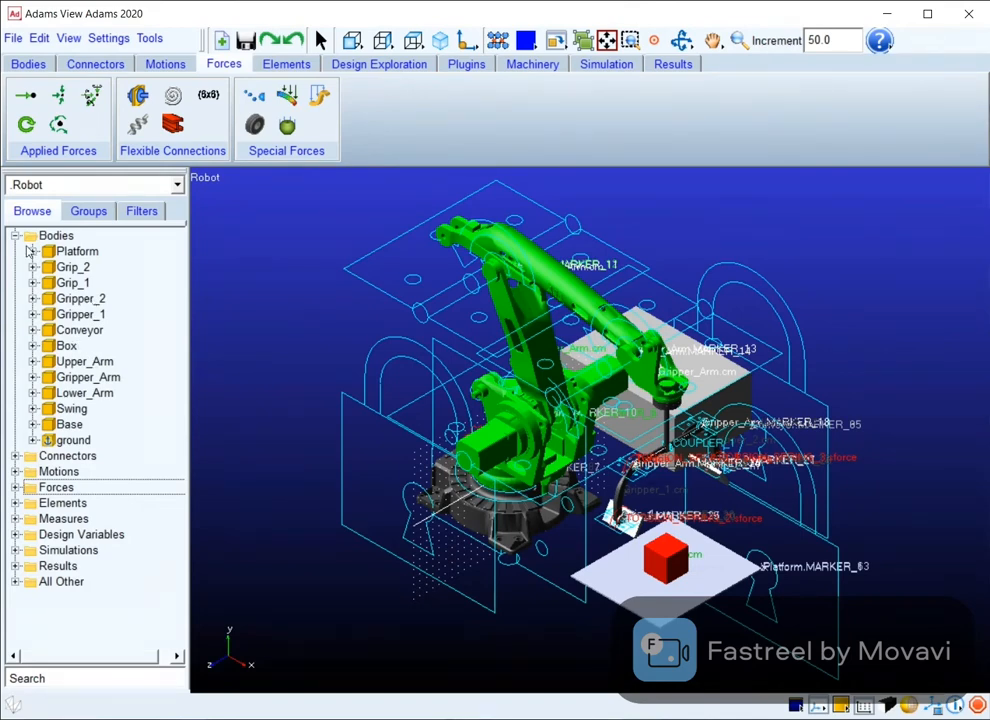
{"action": "left_click", "coordinate": [15, 235]}
{"action": "left_click", "coordinate": [15, 251]}
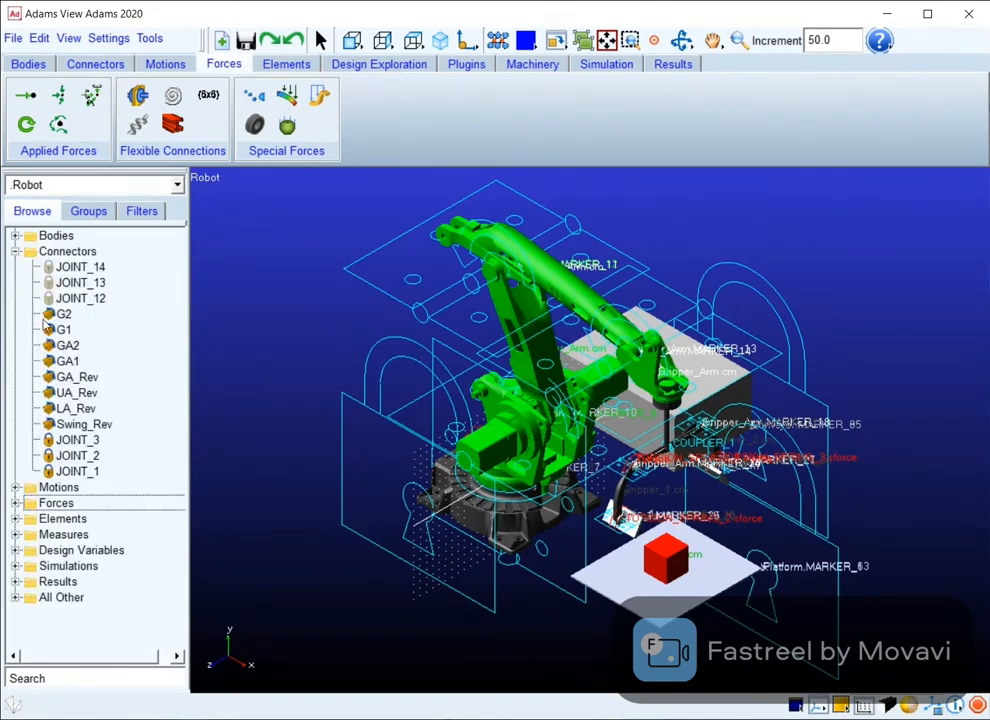
{"action": "left_click", "coordinate": [15, 251]}
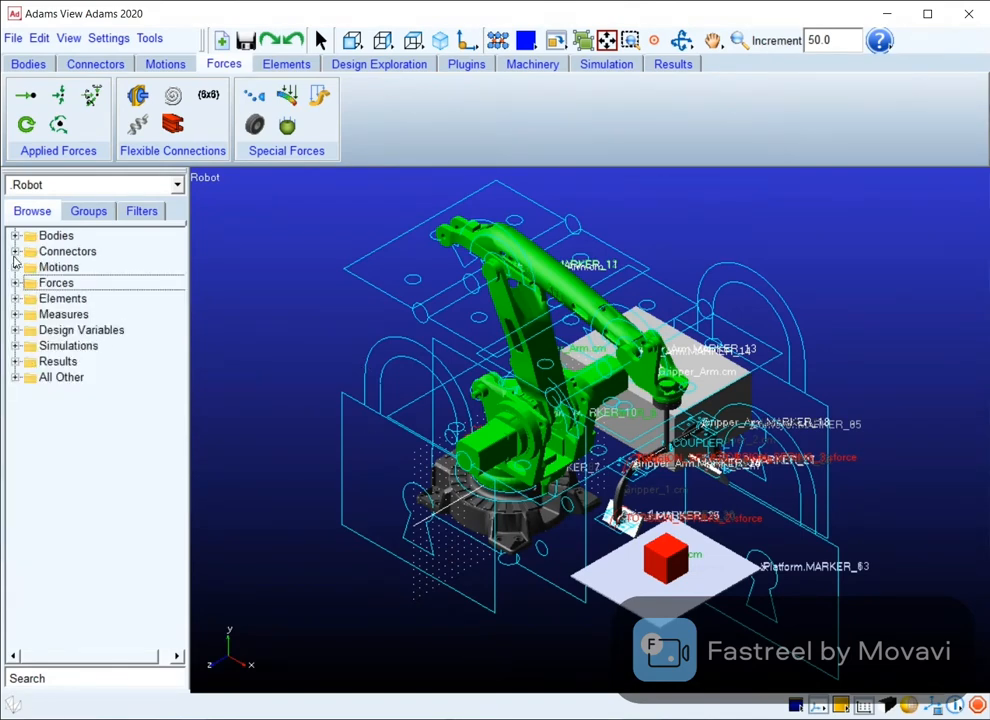
{"action": "left_click", "coordinate": [15, 267]}
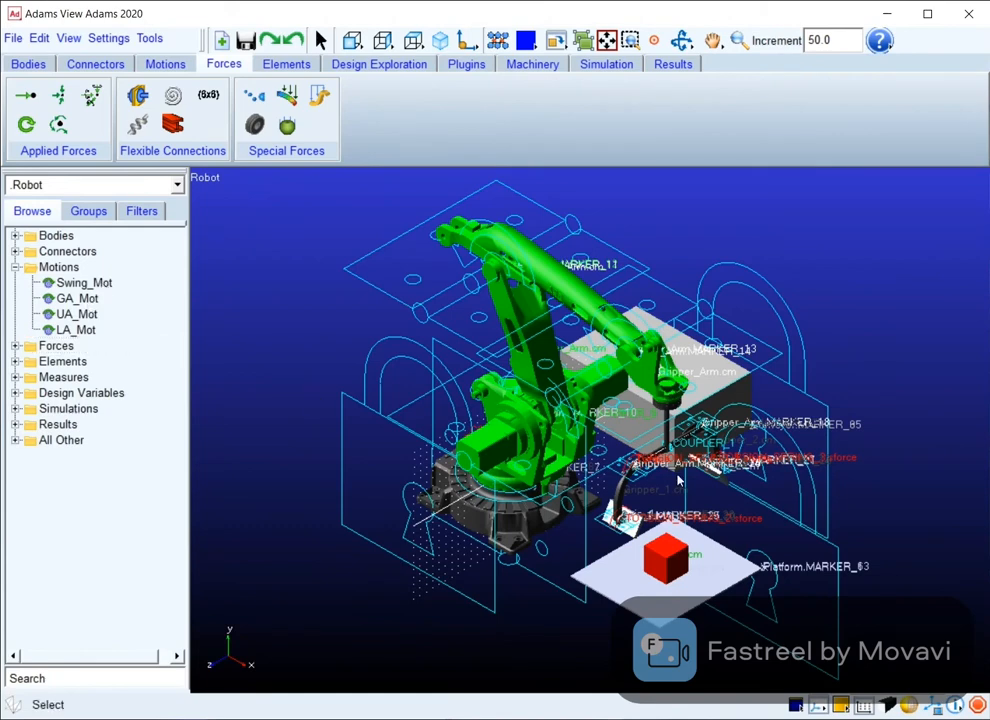
{"action": "left_click", "coordinate": [15, 267]}
{"action": "left_click", "coordinate": [15, 283]}
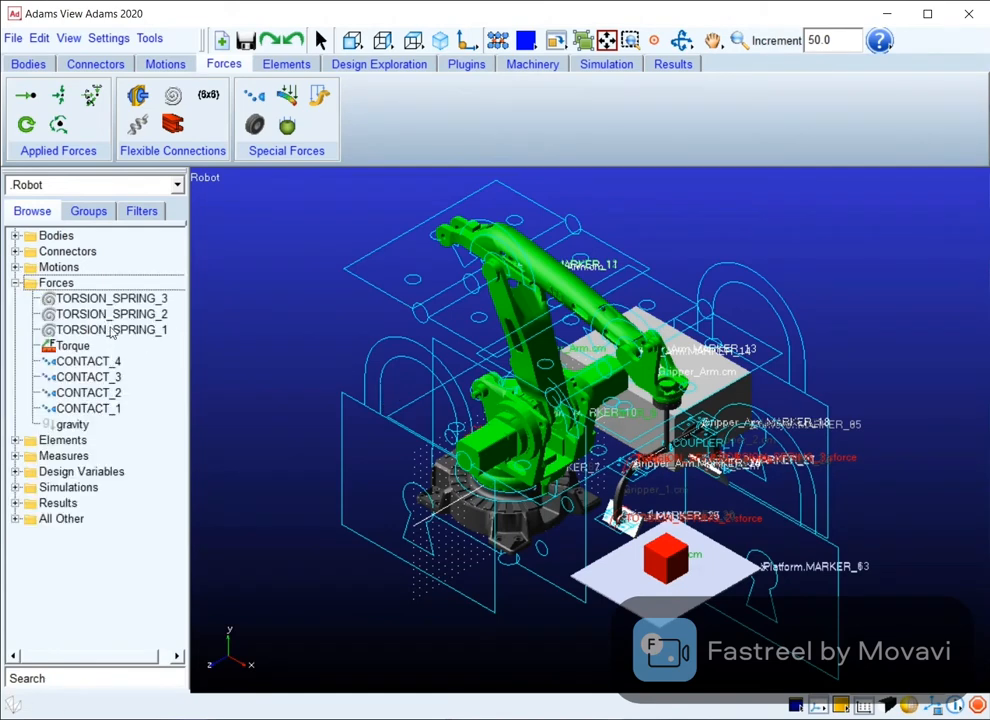
{"action": "left_click", "coordinate": [15, 283]}
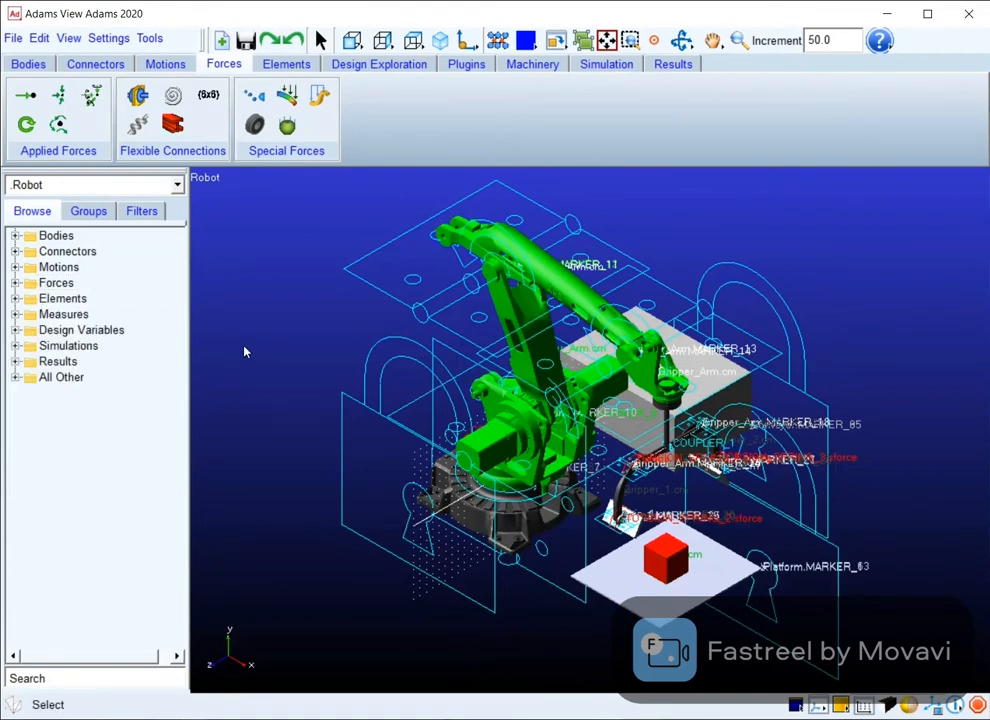
Step: List the model's simulation scripts and look at the interactive simulation controls without running a simulation
{"action": "left_click", "coordinate": [606, 63]}
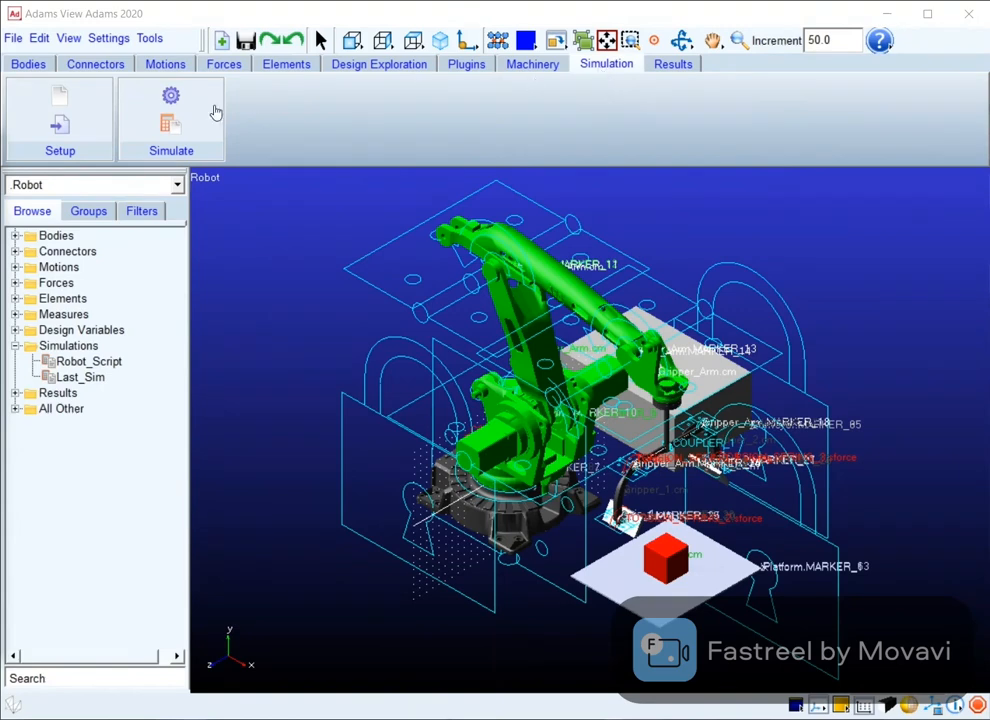
{"action": "left_click", "coordinate": [180, 102]}
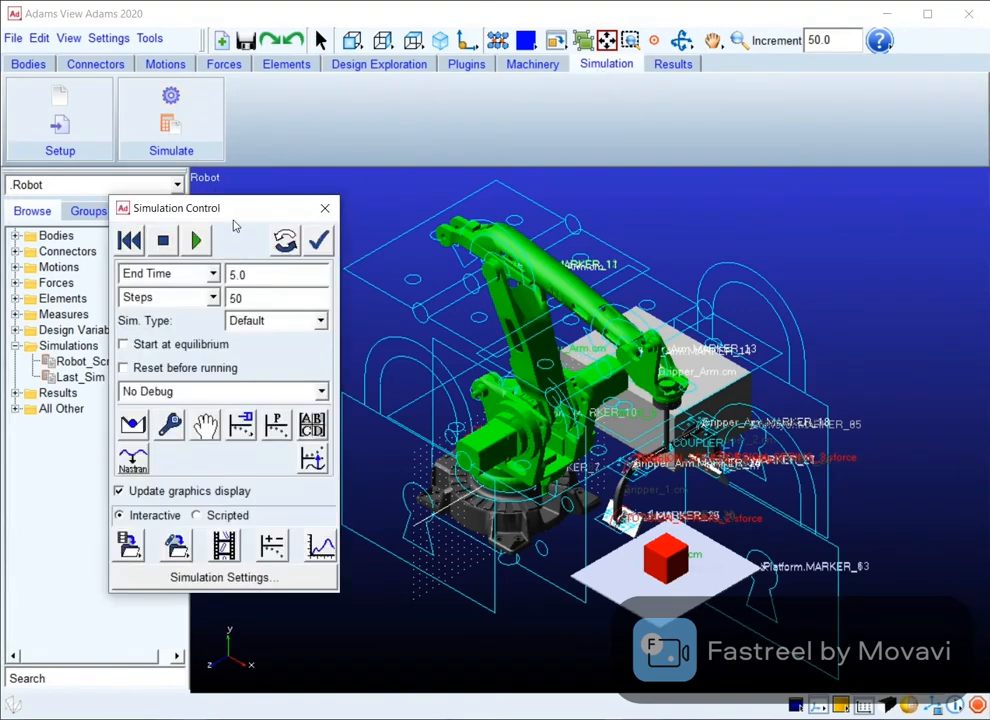
{"action": "left_click", "coordinate": [325, 208]}
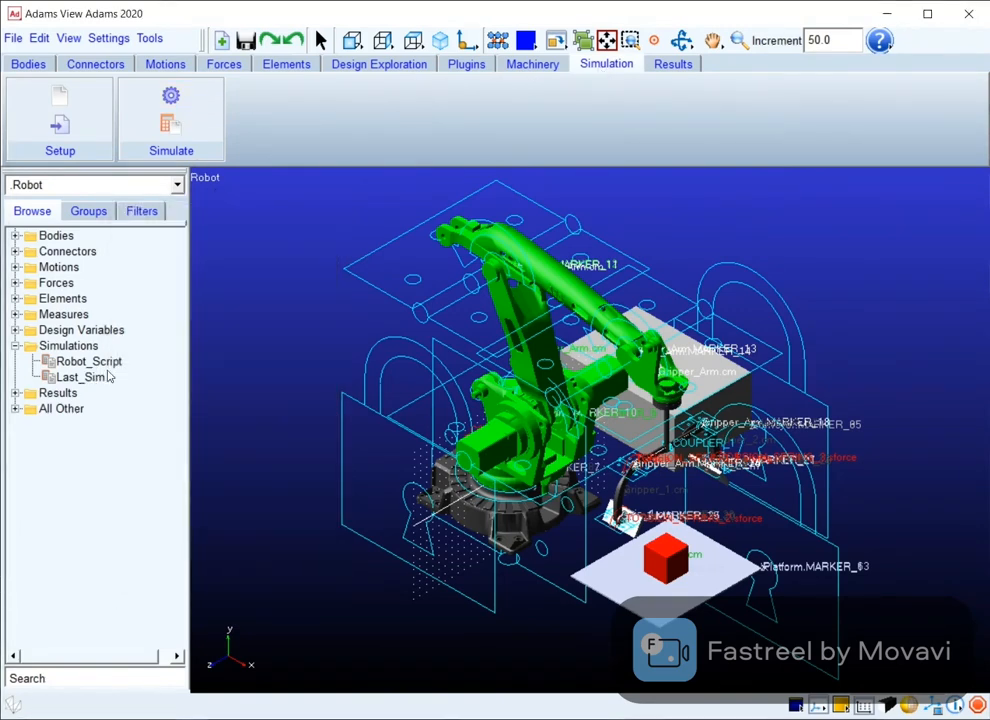
Step: Switch the simulation control to scripted mode, look at the form for creating a simulation script, and leave without creating one
{"action": "left_click", "coordinate": [194, 106]}
{"action": "left_click_drag", "start_coordinate": [217, 212], "coordinate": [304, 161]}
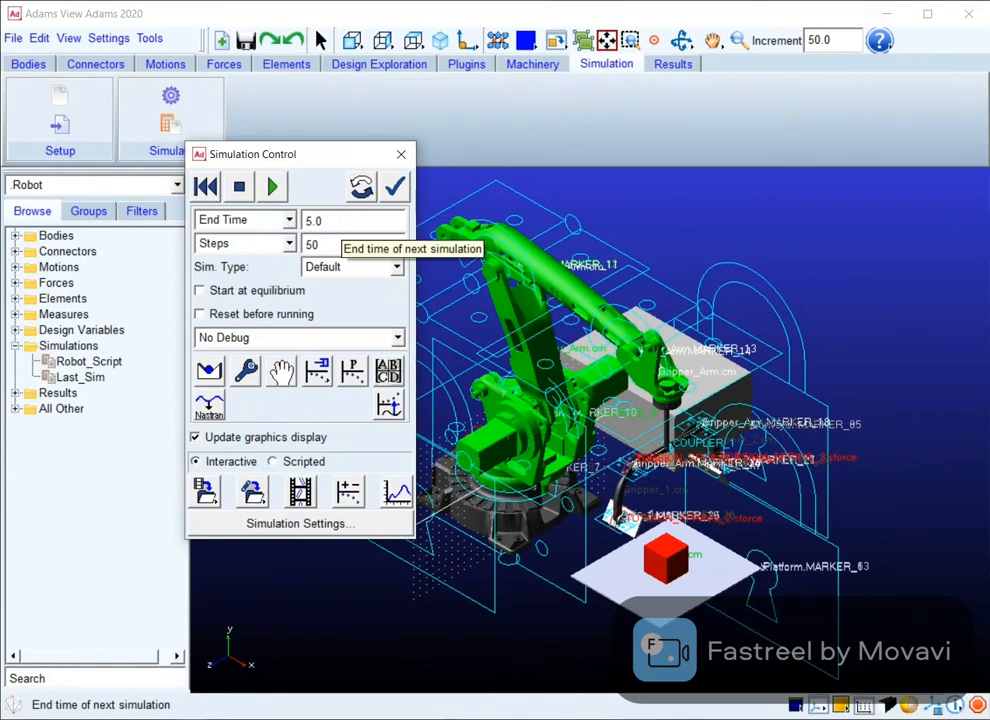
{"action": "left_click", "coordinate": [273, 462]}
{"action": "right_click", "coordinate": [330, 246]}
{"action": "mouse_move", "coordinate": [440, 253]}
{"action": "left_click", "coordinate": [487, 314]}
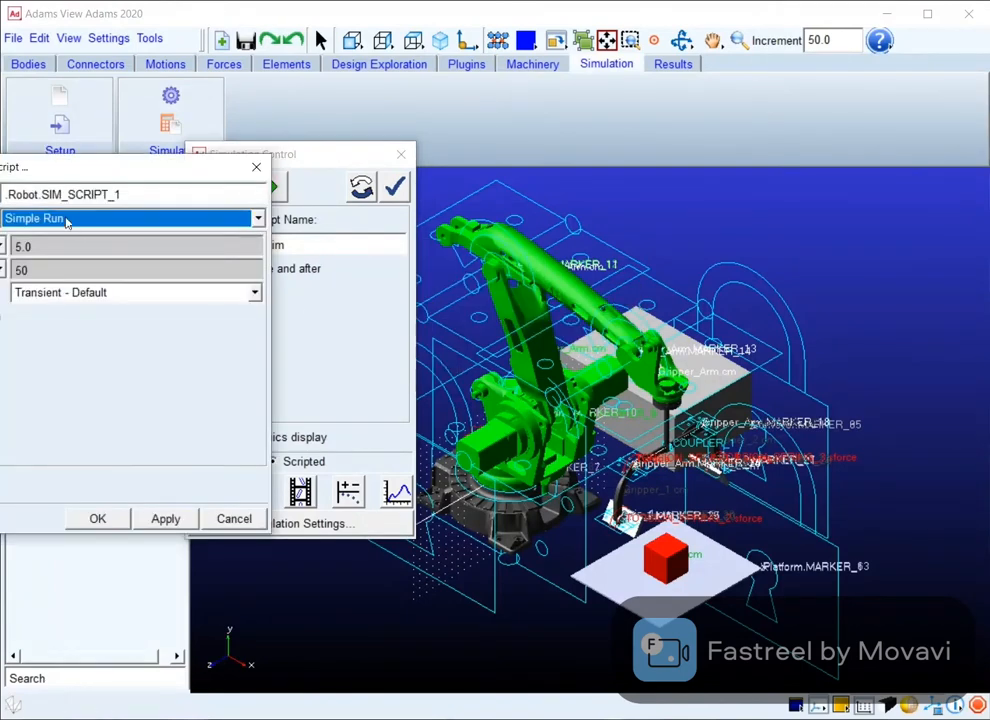
{"action": "left_click", "coordinate": [256, 167]}
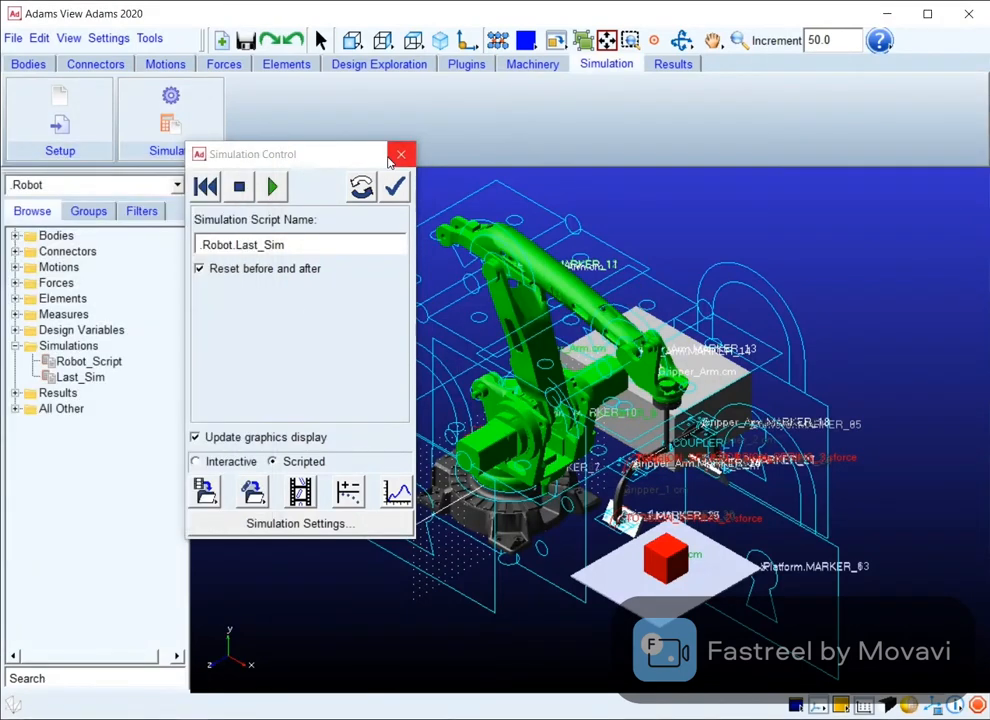
{"action": "left_click", "coordinate": [401, 154]}
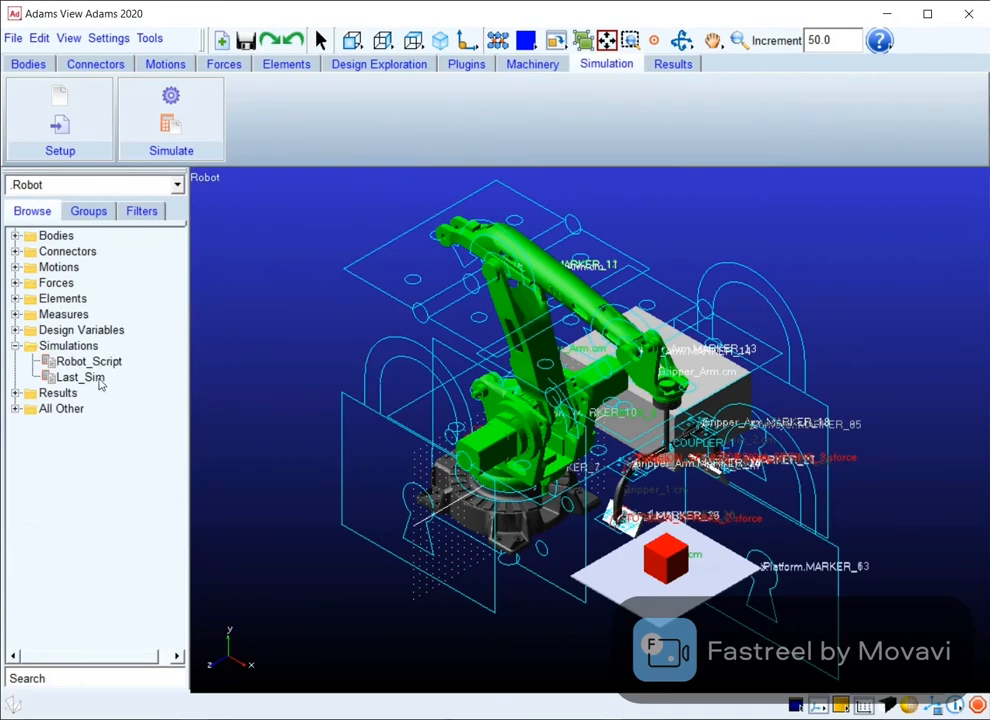
Step: Open Robot_Script for modification and review the available script types, keeping Adams Solver Commands
{"action": "right_click", "coordinate": [108, 361]}
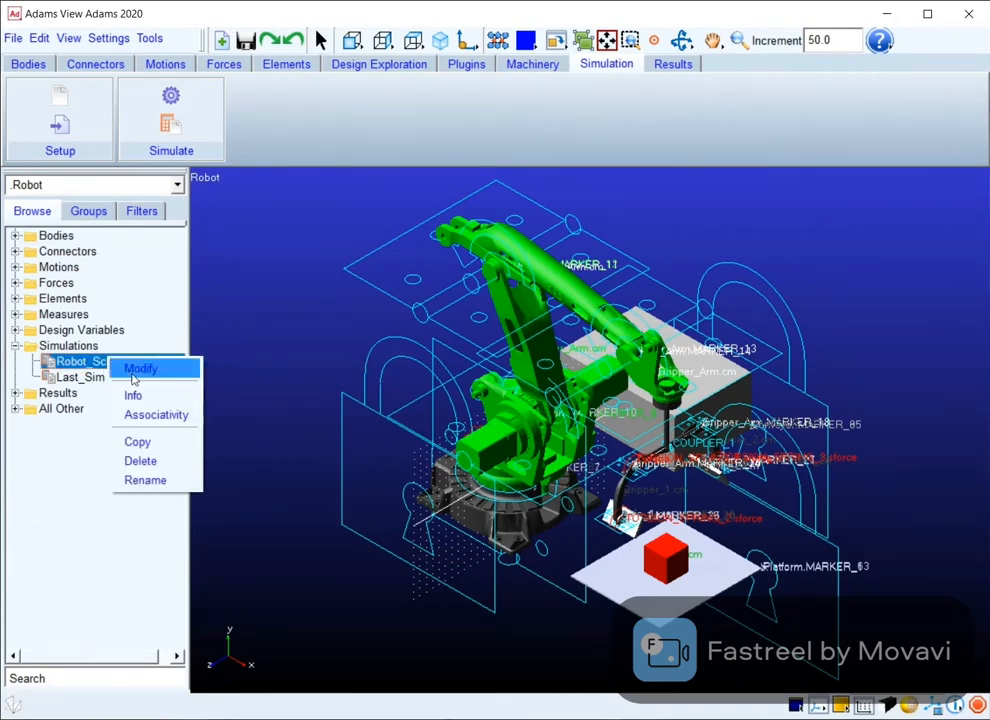
{"action": "left_click", "coordinate": [128, 370]}
{"action": "left_click_drag", "start_coordinate": [140, 168], "coordinate": [733, 192]}
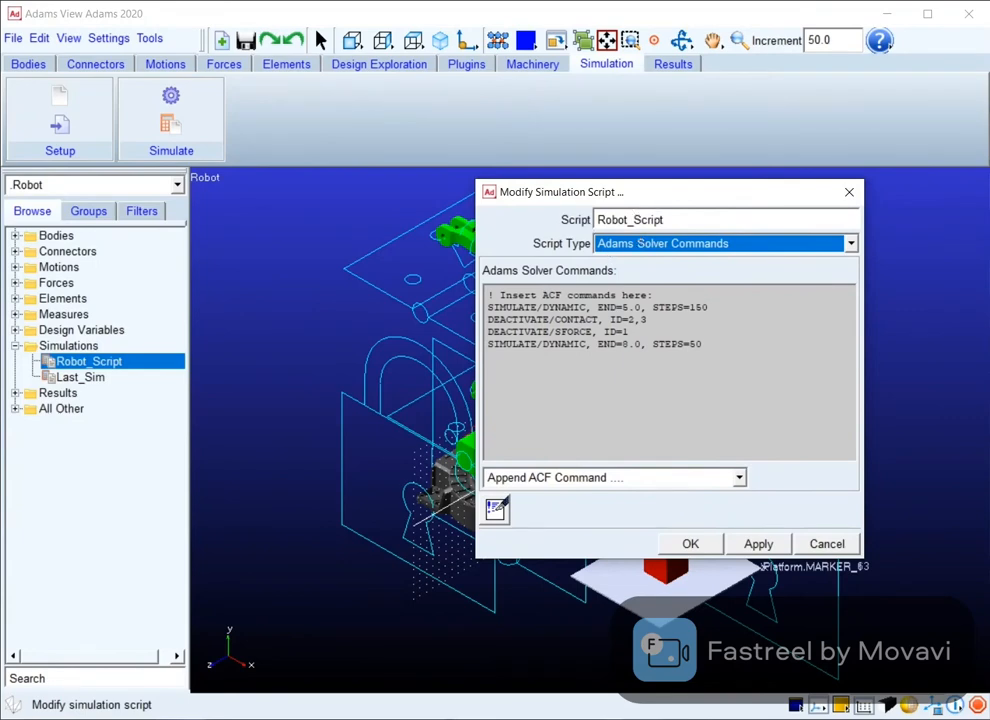
{"action": "left_click", "coordinate": [668, 243]}
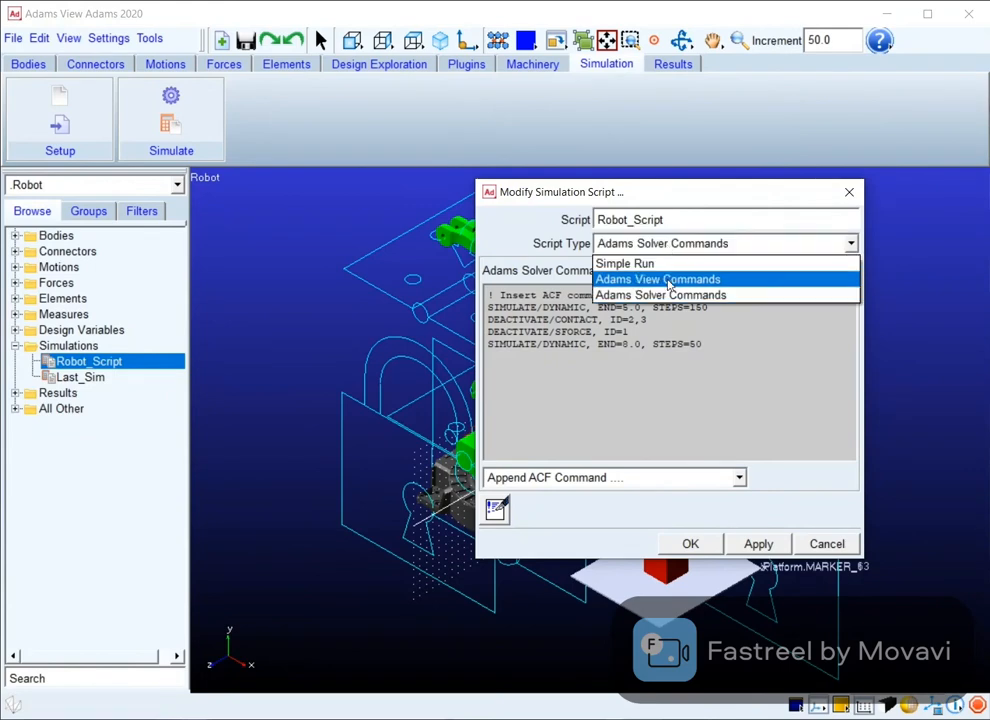
{"action": "left_click", "coordinate": [664, 294]}
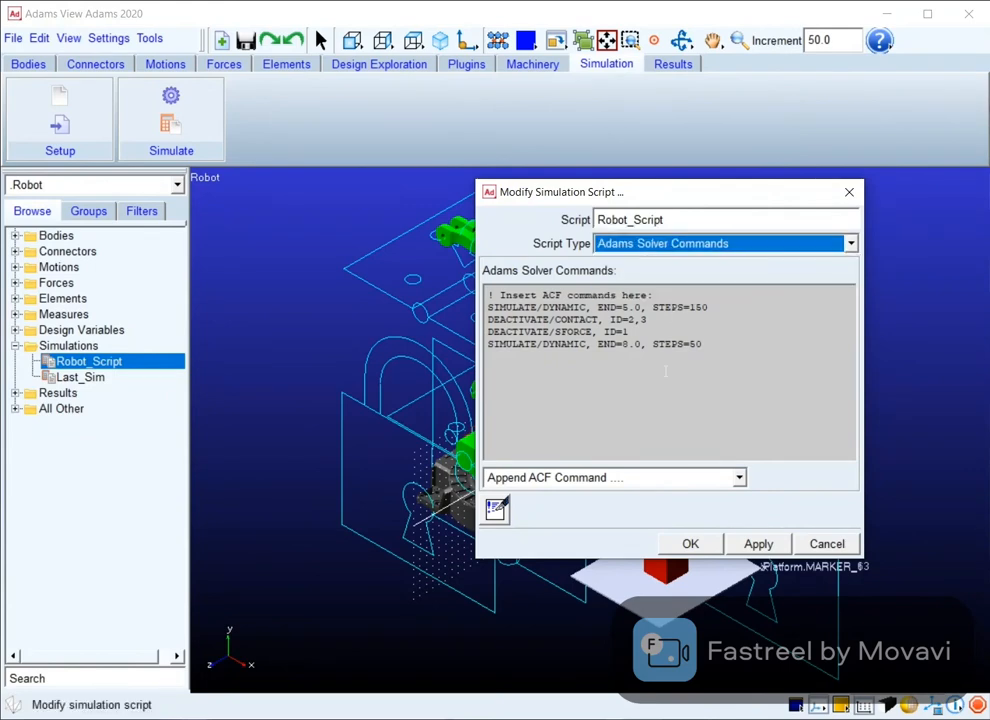
Step: Examine Robot_Script's simulate and deactivate commands and the ACF commands that can be appended, leaving the script as it is
{"action": "left_click", "coordinate": [707, 477]}
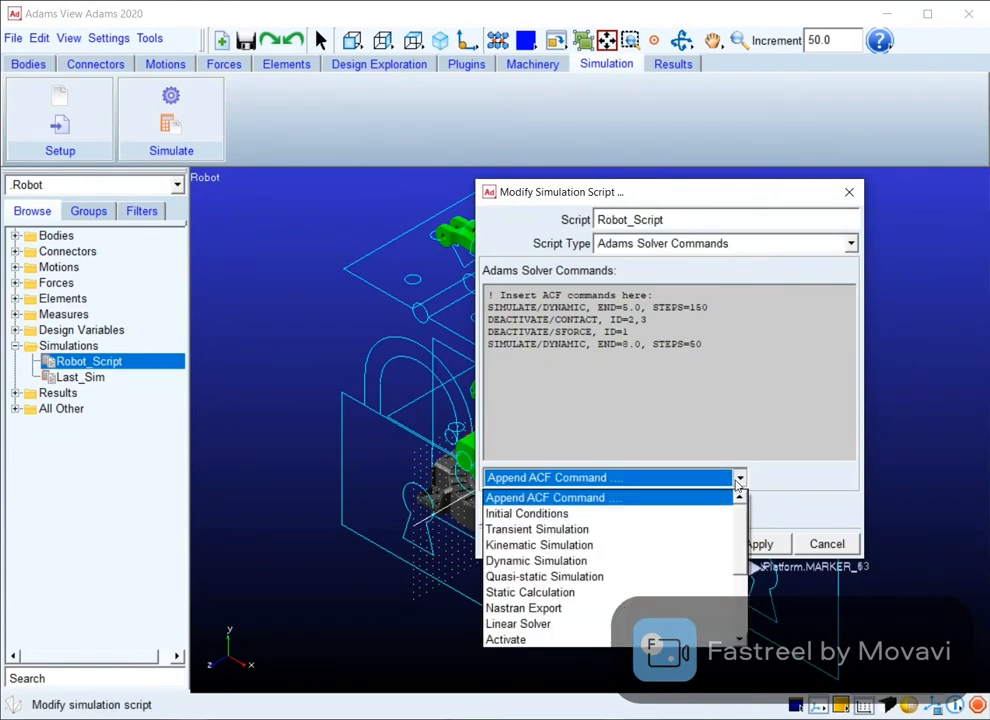
{"action": "left_click", "coordinate": [640, 505]}
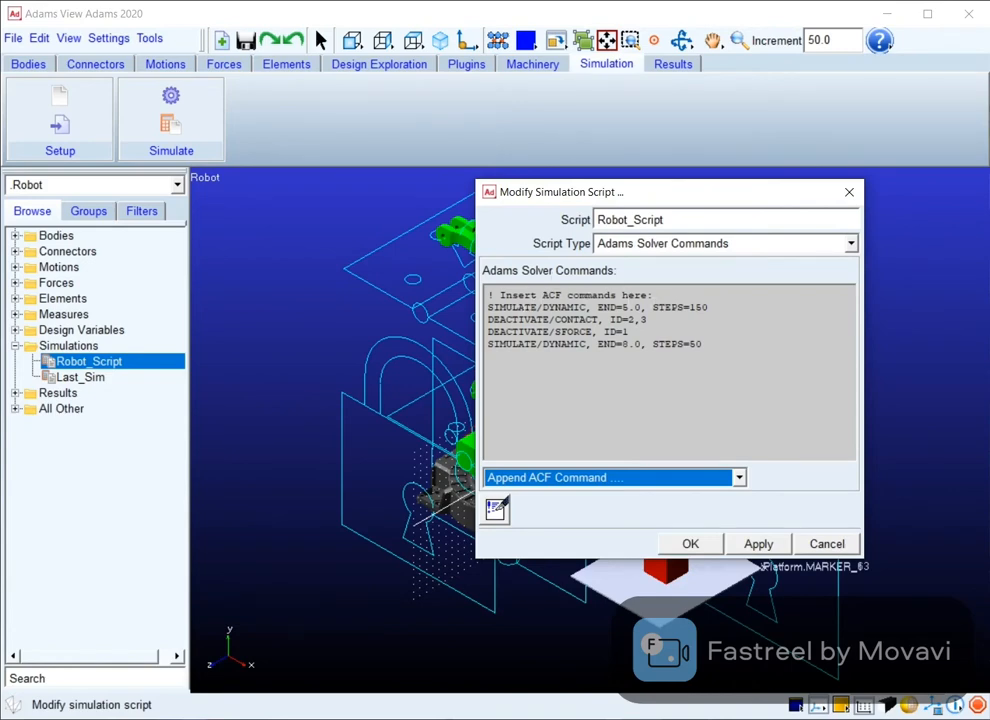
{"action": "left_click", "coordinate": [496, 314]}
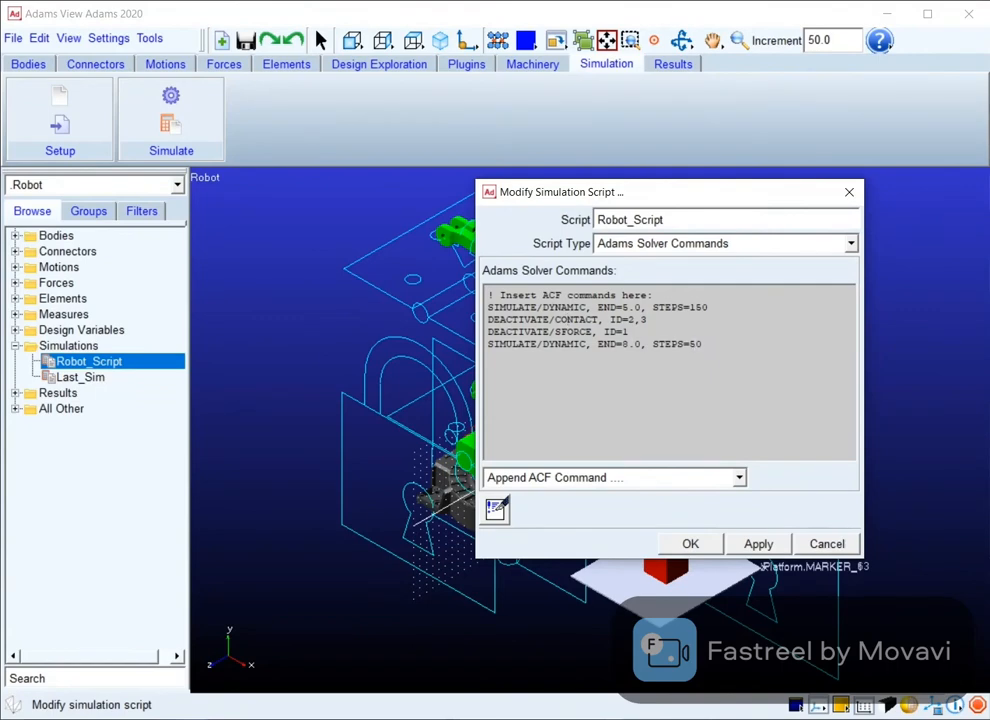
{"action": "left_click_drag", "start_coordinate": [635, 200], "coordinate": [385, 215]}
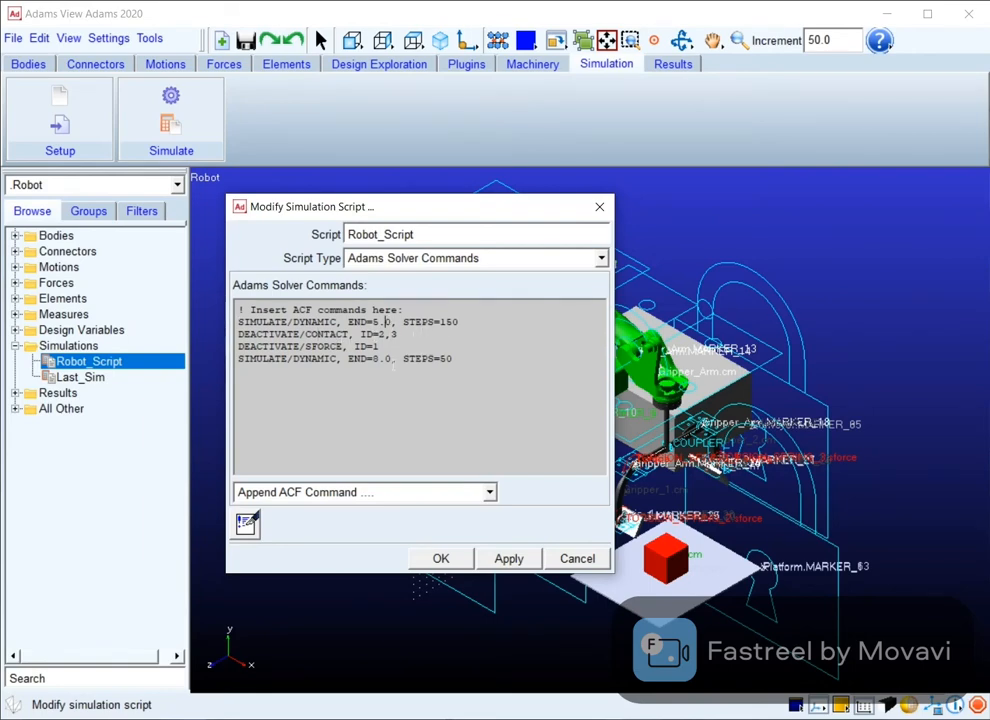
{"action": "left_click", "coordinate": [353, 492]}
{"action": "scroll", "coordinate": [330, 610], "scroll_direction": "down", "scroll_amount": 2}
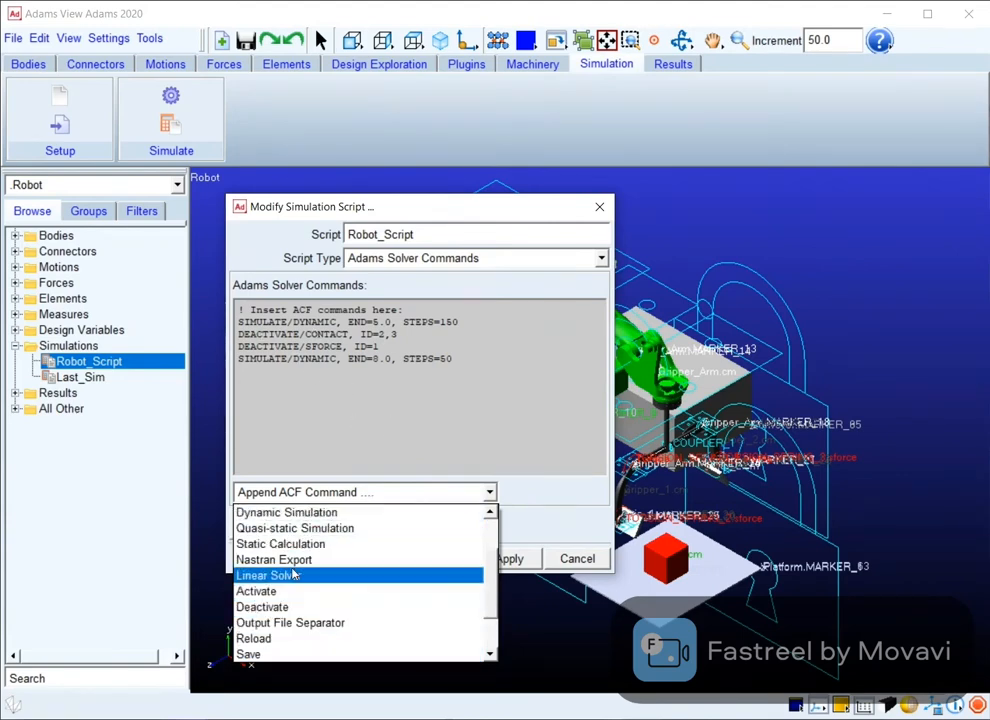
{"action": "left_click", "coordinate": [408, 424]}
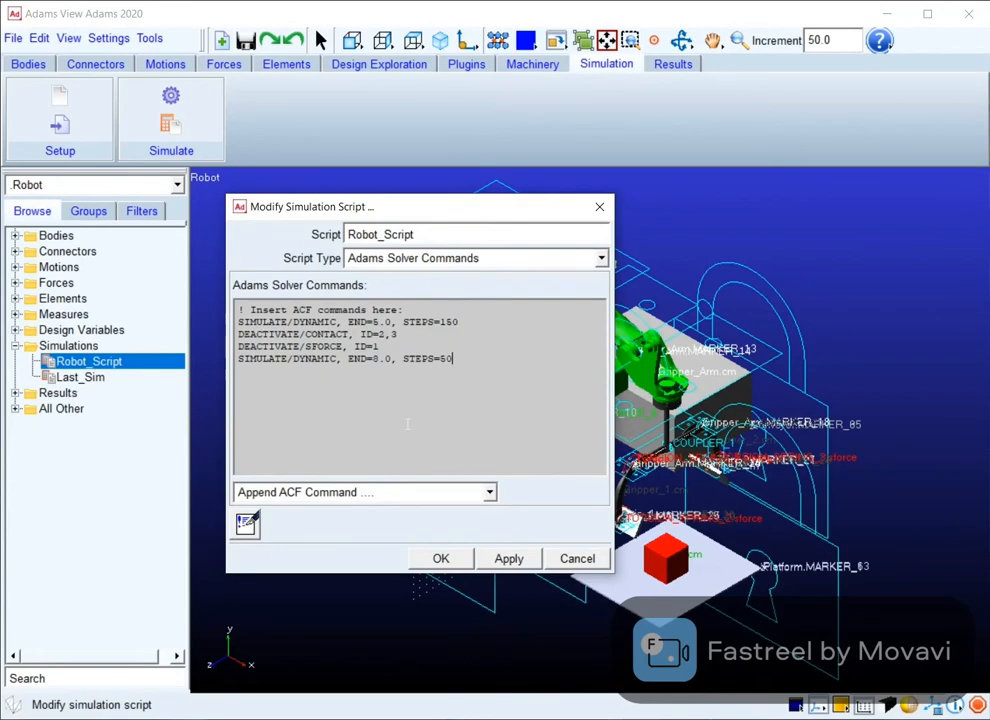
{"action": "left_click", "coordinate": [436, 559]}
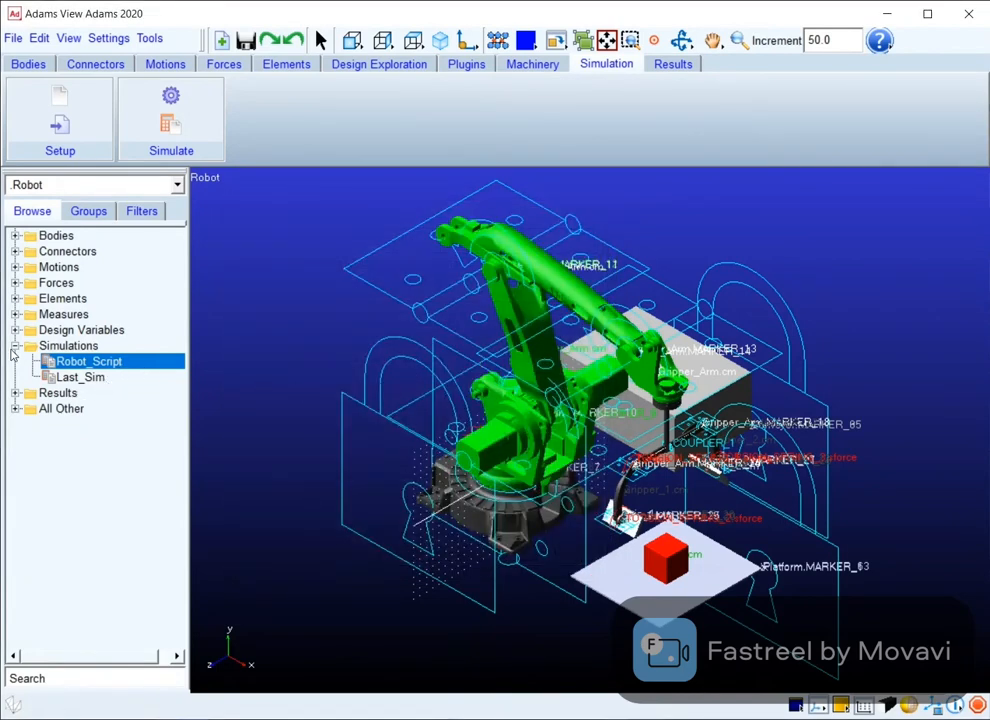
{"action": "left_click", "coordinate": [15, 346]}
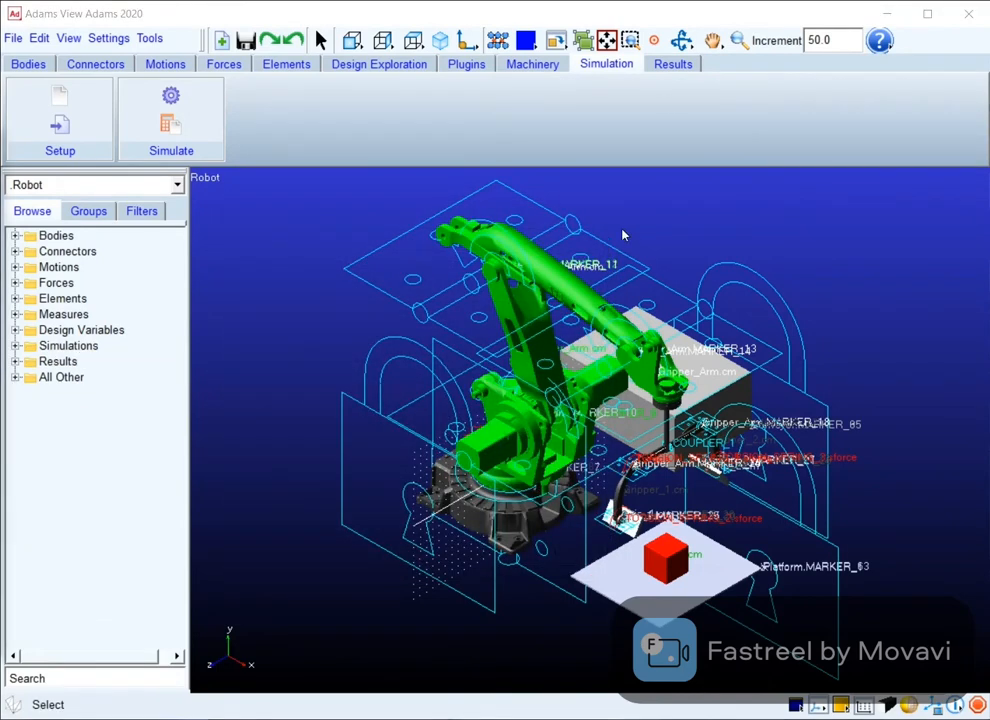
Step: Switch to Adams PostProcessor from the scripted simulation controls and set it up for plotting the robot's results
{"action": "left_click", "coordinate": [676, 68]}
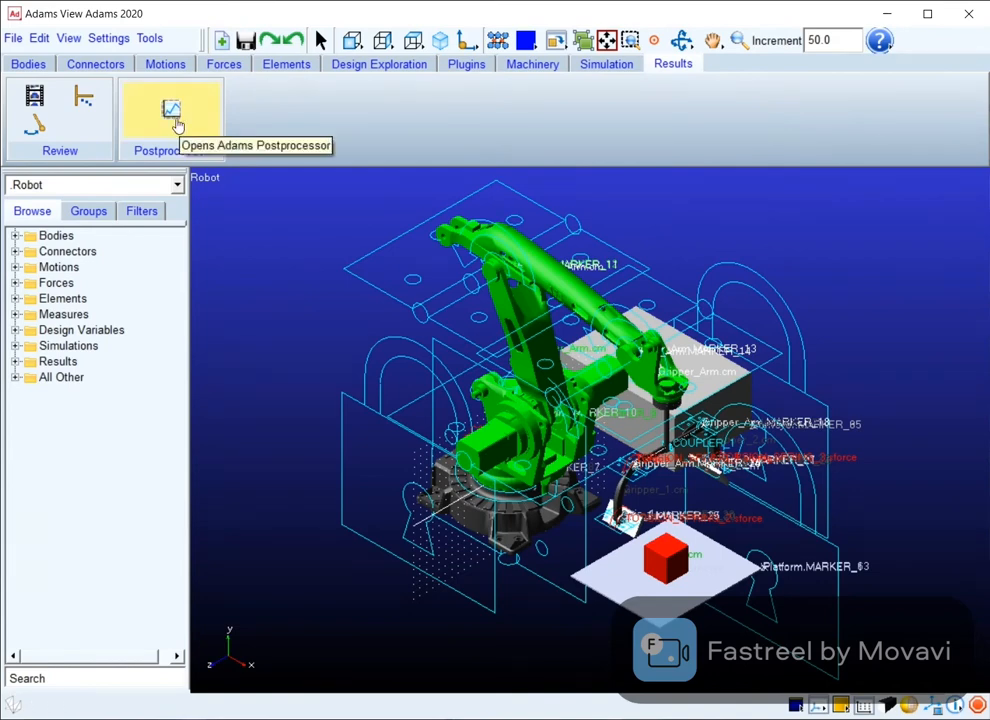
{"action": "left_click", "coordinate": [606, 64]}
{"action": "left_click", "coordinate": [182, 135]}
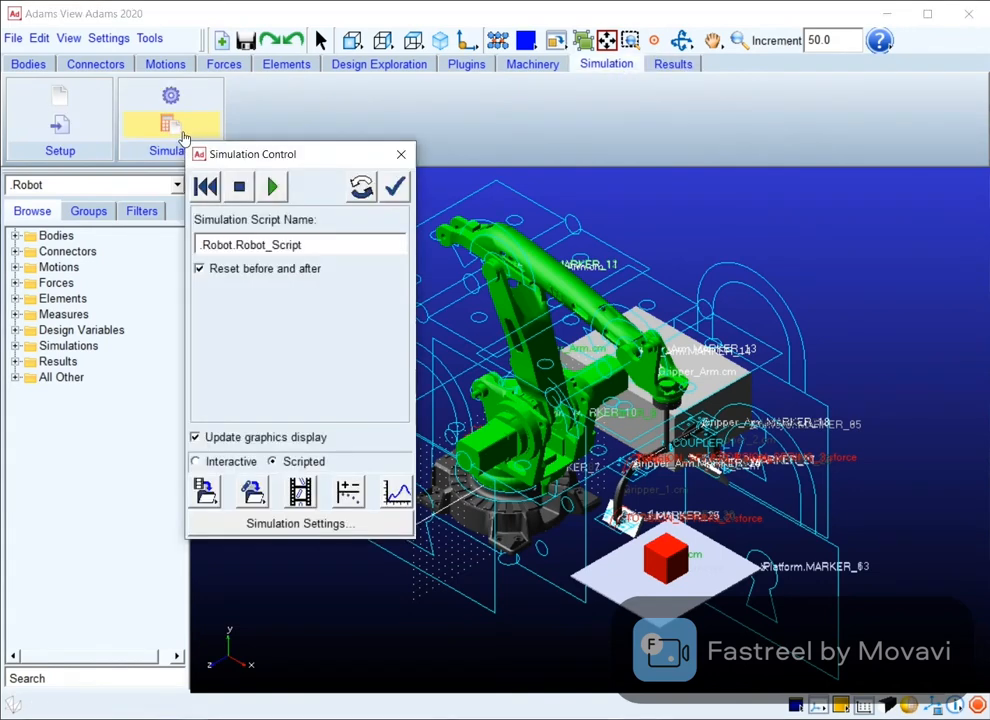
{"action": "left_click", "coordinate": [397, 494]}
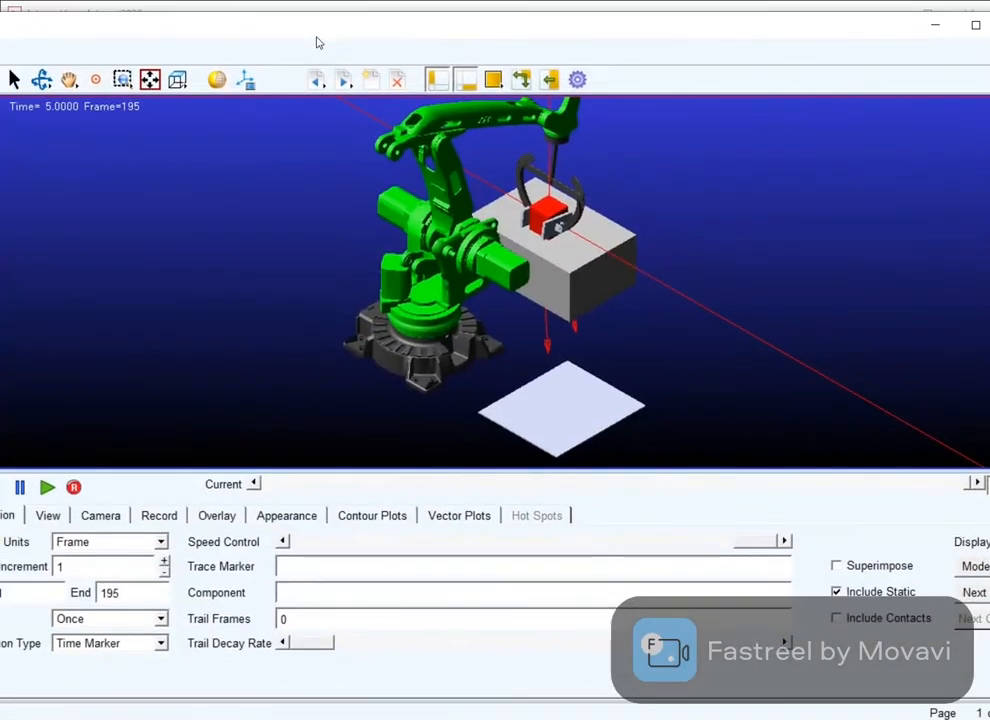
{"action": "left_click_drag", "start_coordinate": [30, 23], "coordinate": [410, 140]}
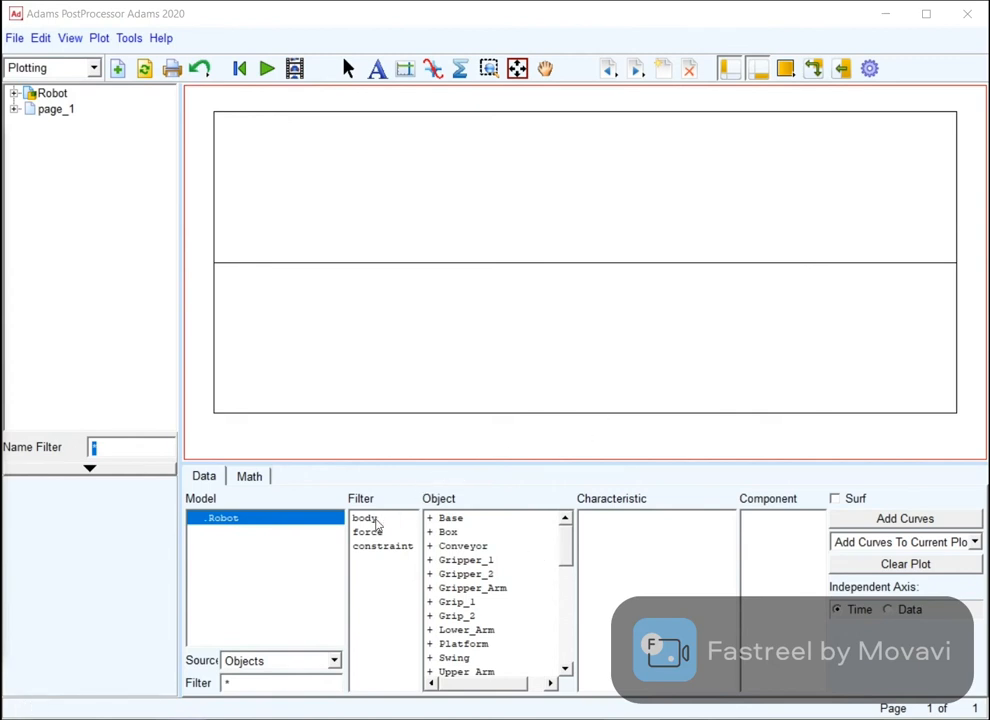
Step: Plot the magnitude of Lower_Arm's CM_Angular_Velocity against time, using the body results from the Objects source
{"action": "left_click", "coordinate": [305, 662]}
{"action": "left_click", "coordinate": [305, 662]}
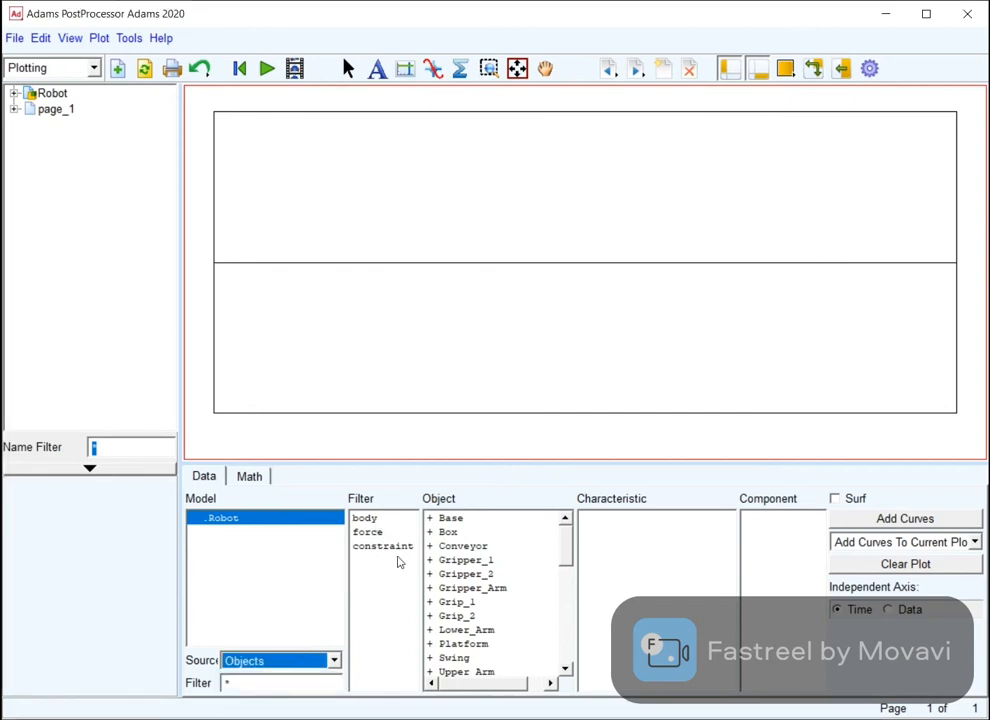
{"action": "left_click", "coordinate": [366, 520]}
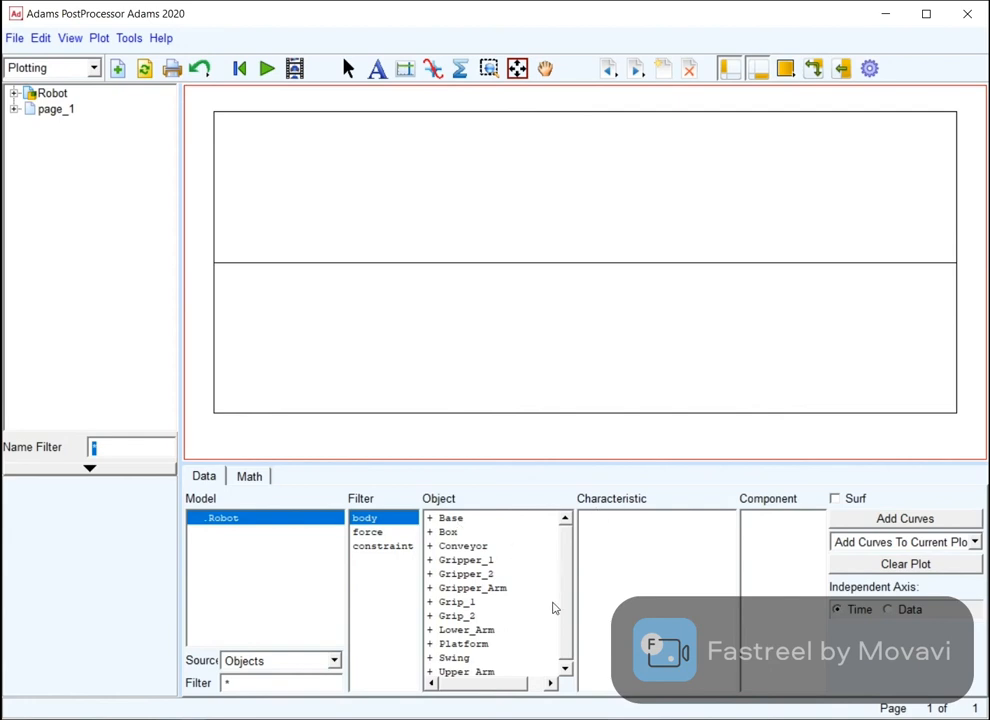
{"action": "left_click_drag", "start_coordinate": [567, 596], "coordinate": [562, 643]}
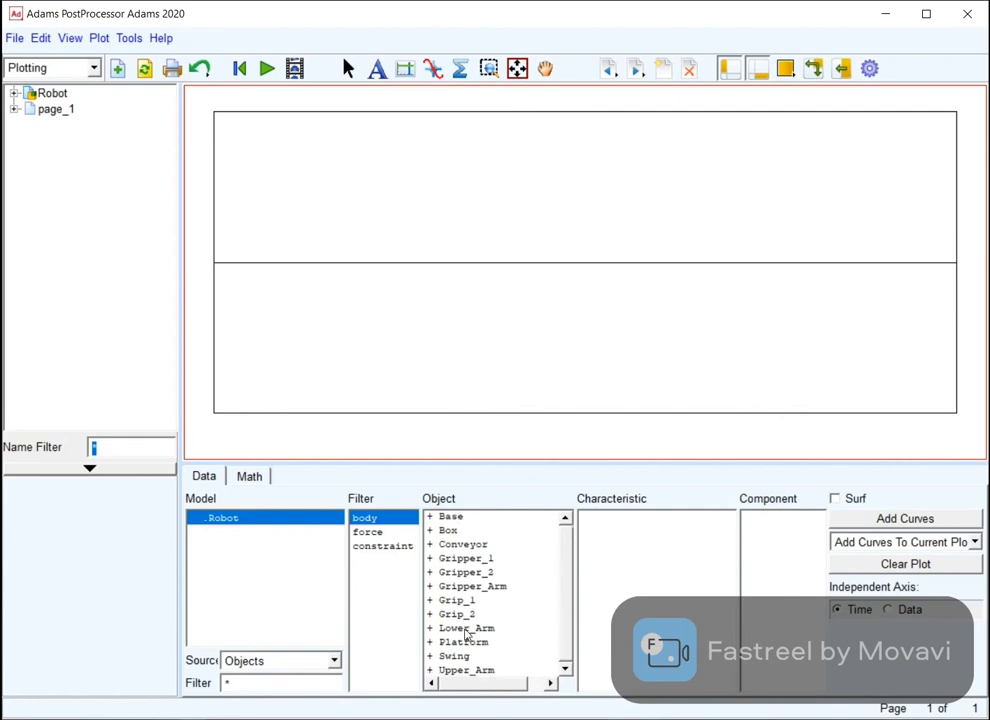
{"action": "double_click", "coordinate": [465, 634]}
{"action": "left_click", "coordinate": [432, 631]}
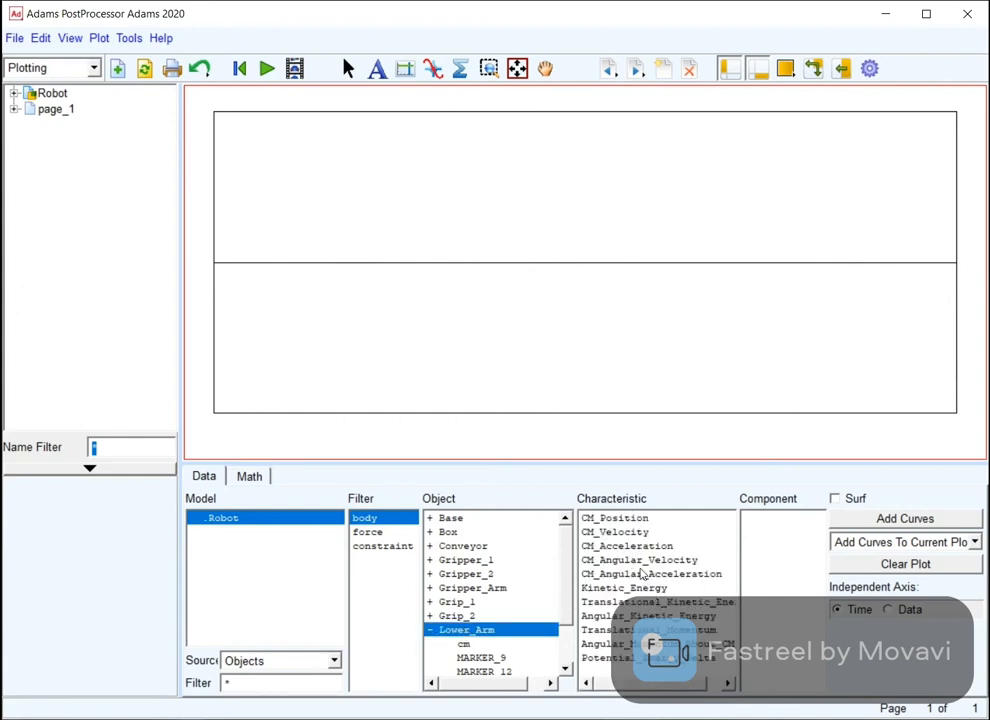
{"action": "left_click", "coordinate": [640, 560]}
{"action": "left_click", "coordinate": [753, 560]}
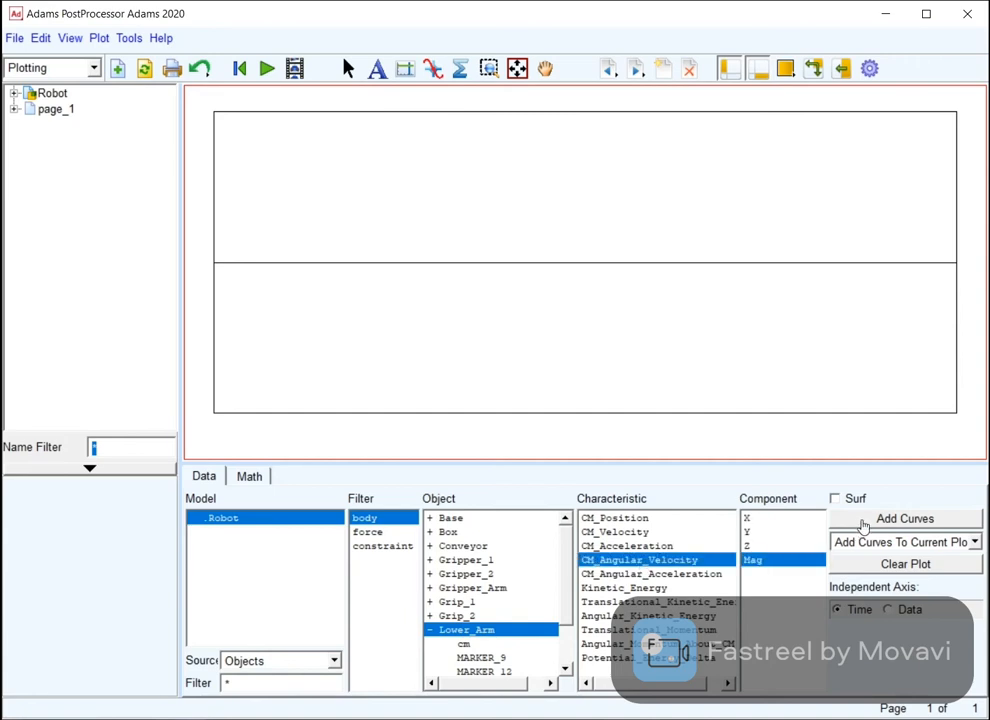
{"action": "left_click", "coordinate": [866, 521]}
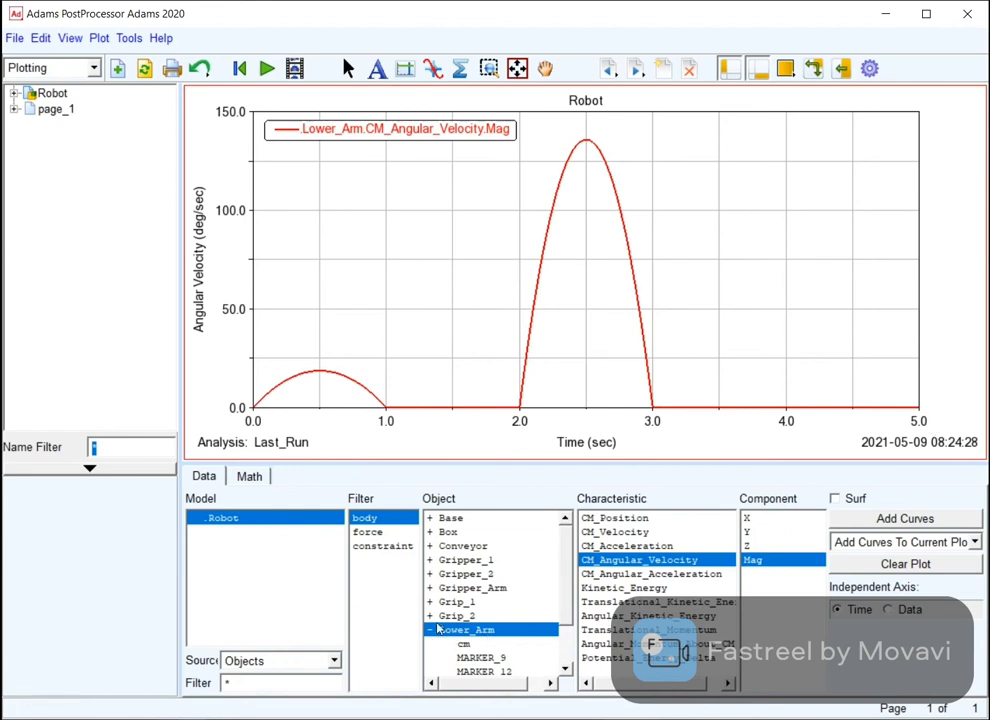
Step: Add the CM_Angular_Velocity magnitude curves of Upper_Arm, Gripper_Arm and Swing to the current plot
{"action": "scroll", "coordinate": [495, 630], "scroll_direction": "down", "scroll_amount": 2}
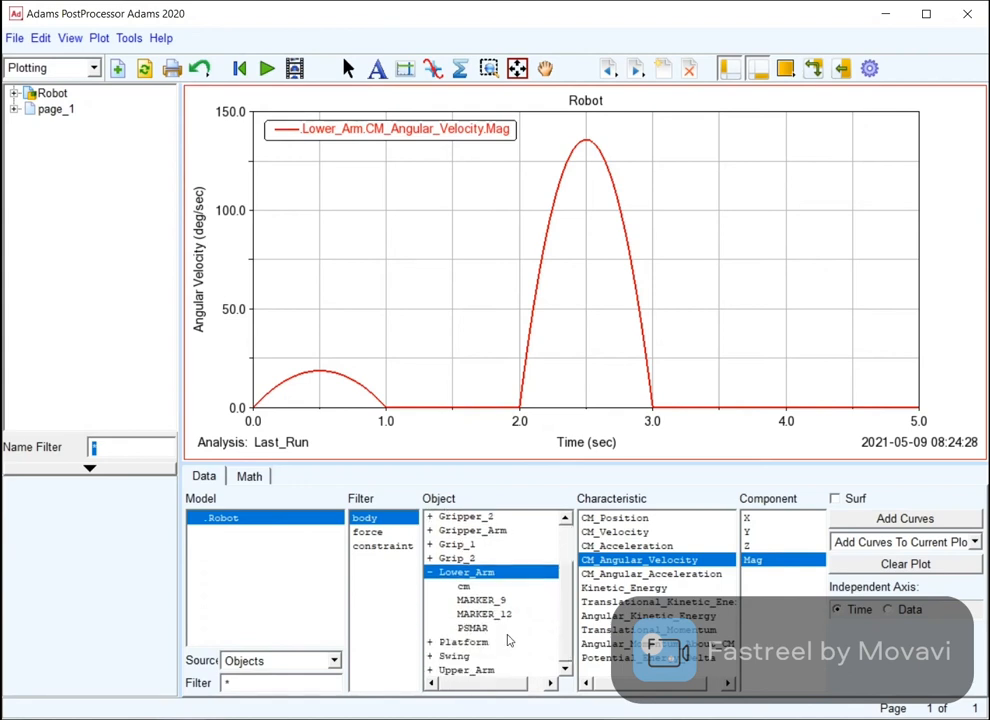
{"action": "left_click", "coordinate": [466, 669]}
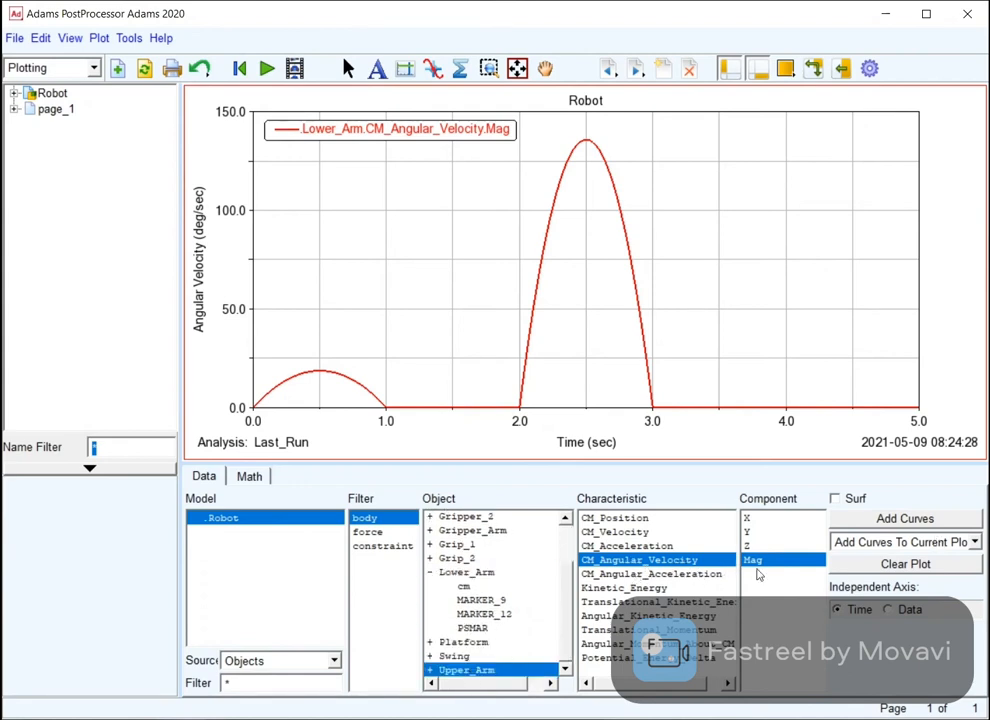
{"action": "left_click", "coordinate": [900, 519]}
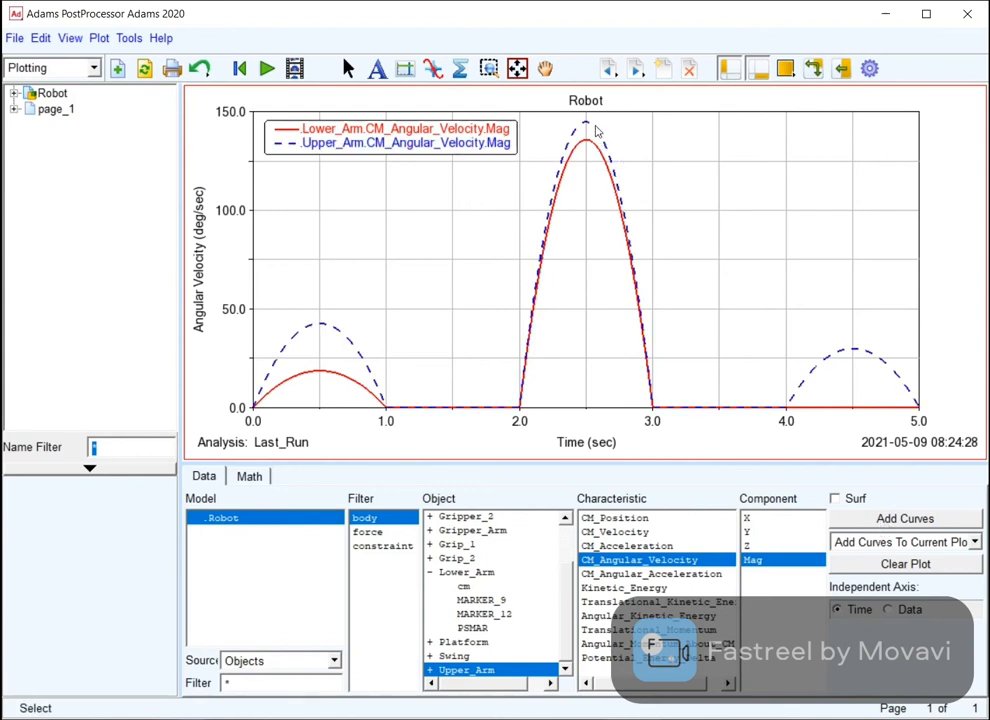
{"action": "left_click", "coordinate": [472, 530]}
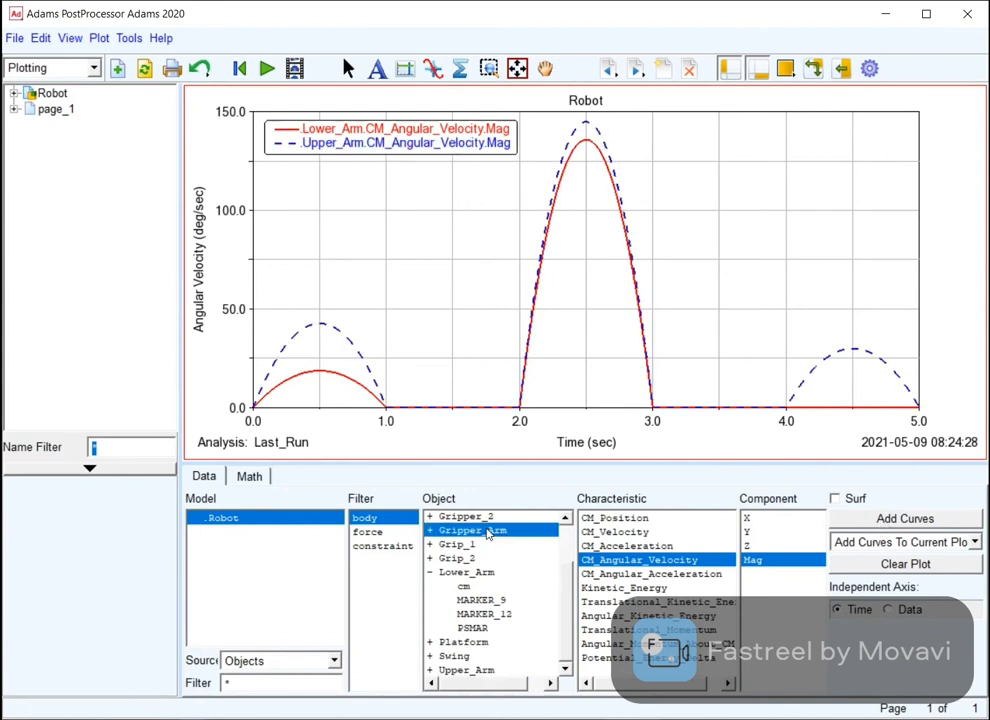
{"action": "left_click", "coordinate": [859, 522]}
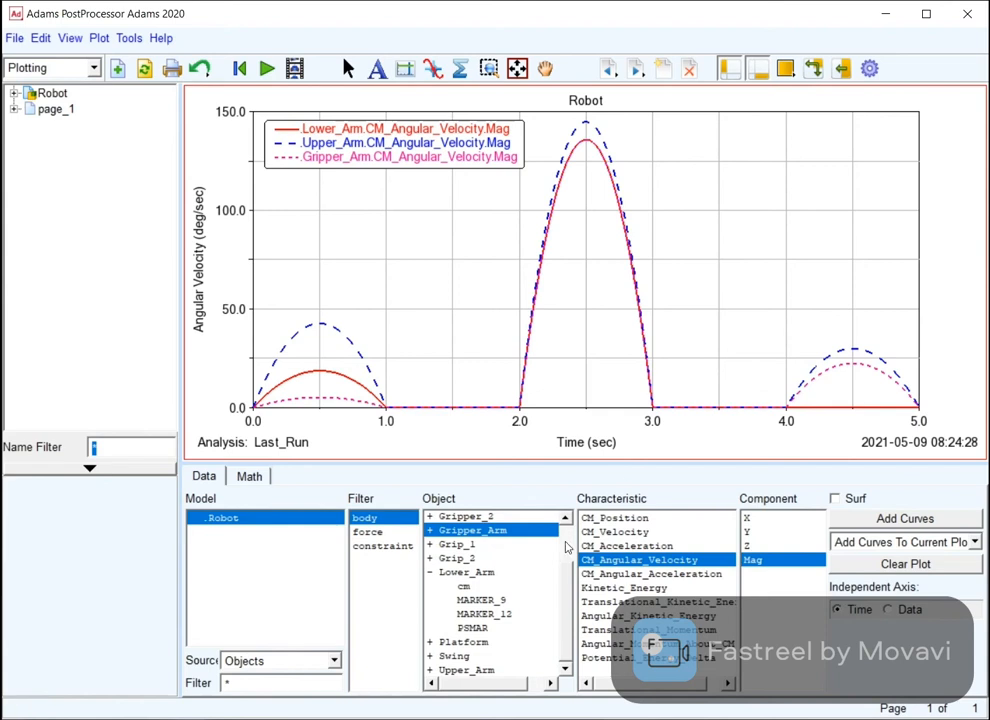
{"action": "scroll", "coordinate": [470, 556], "scroll_direction": "up", "scroll_amount": 2}
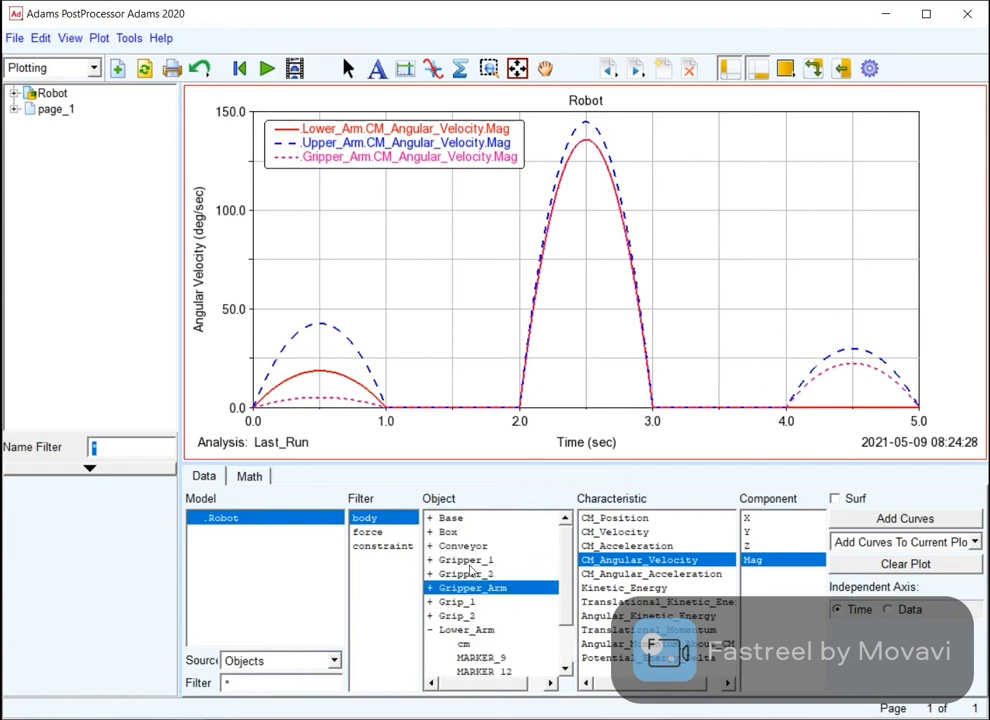
{"action": "scroll", "coordinate": [472, 622], "scroll_direction": "down", "scroll_amount": 2}
{"action": "left_click", "coordinate": [454, 656]}
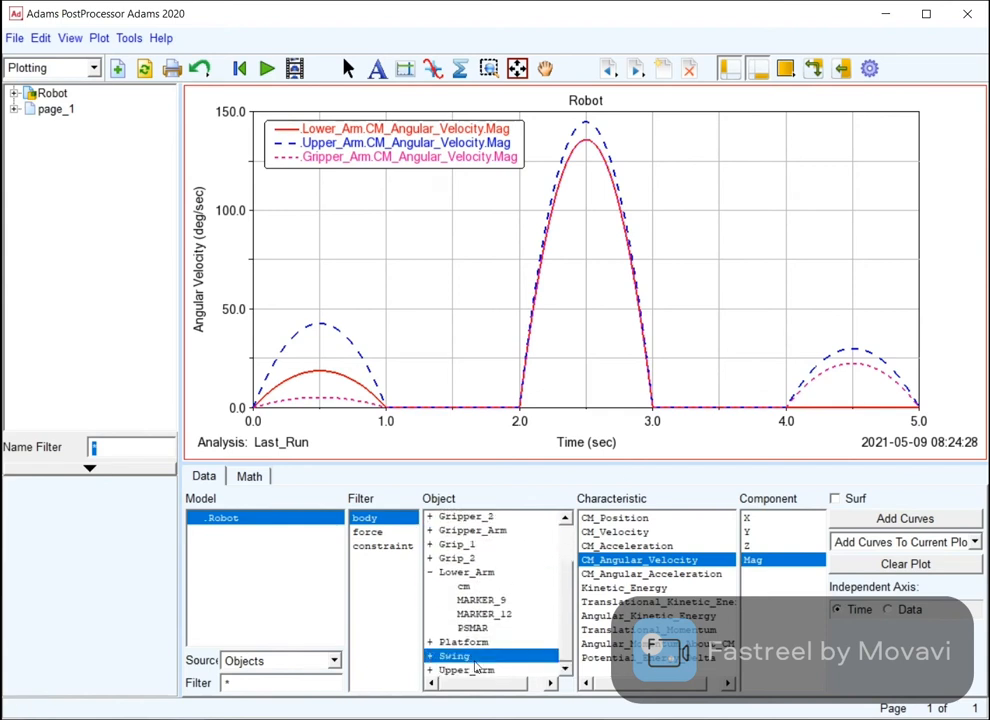
{"action": "left_click", "coordinate": [849, 521]}
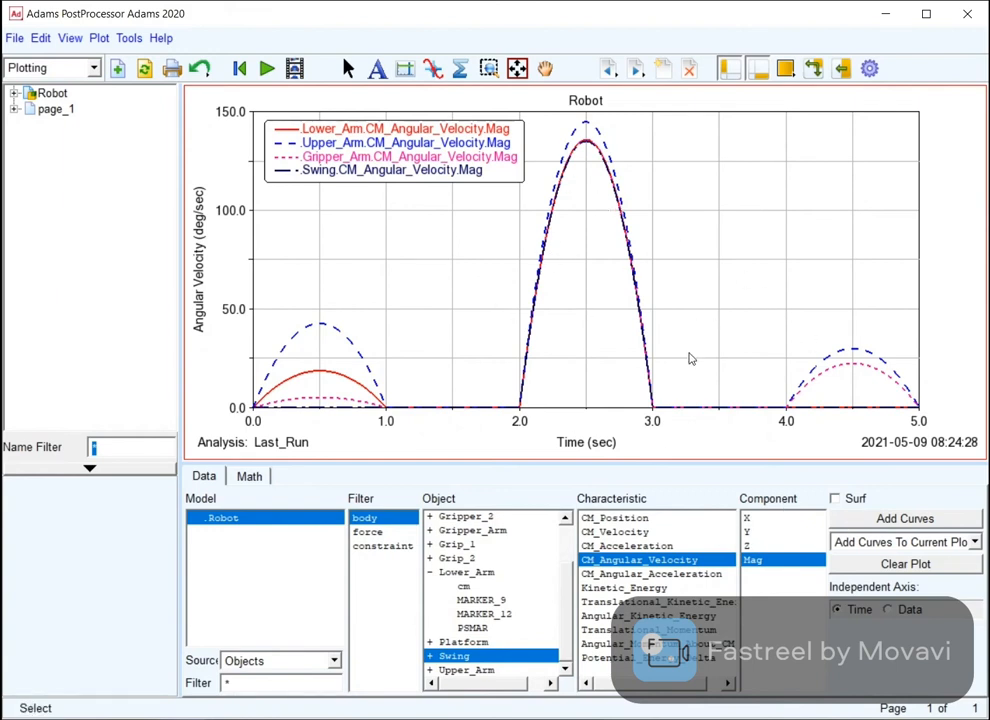
Step: Clear the angular velocity curves and plot the magnitude of Swing's CM_Angular_Acceleration
{"action": "left_click", "coordinate": [843, 568]}
{"action": "scroll", "coordinate": [500, 560], "scroll_direction": "up", "scroll_amount": 2}
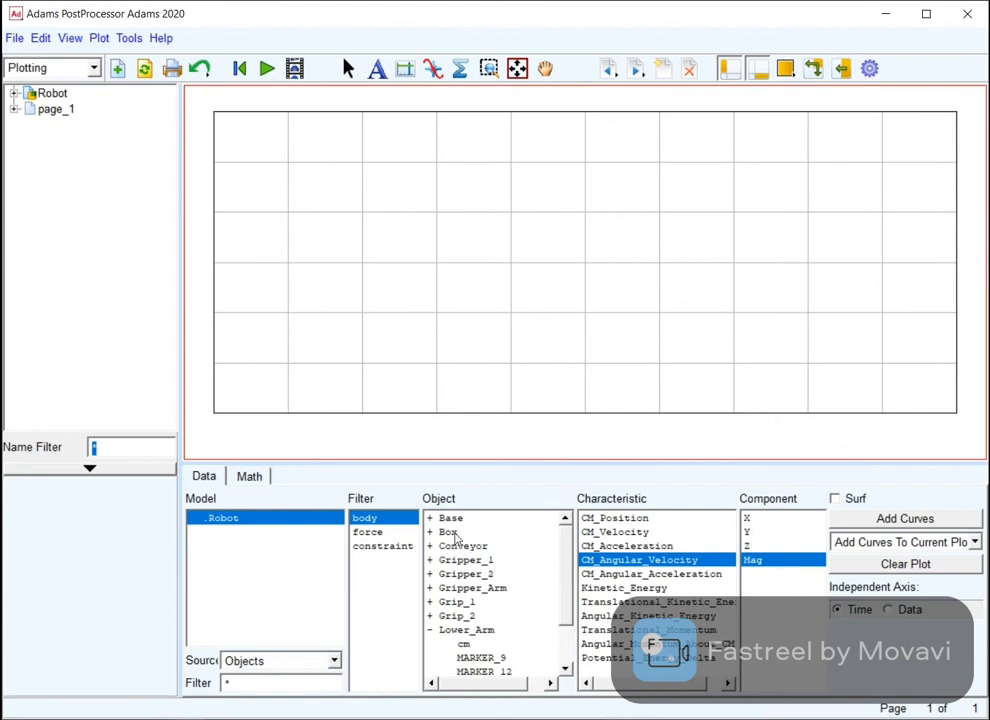
{"action": "scroll", "coordinate": [540, 620], "scroll_direction": "down", "scroll_amount": 2}
{"action": "left_click", "coordinate": [517, 656]}
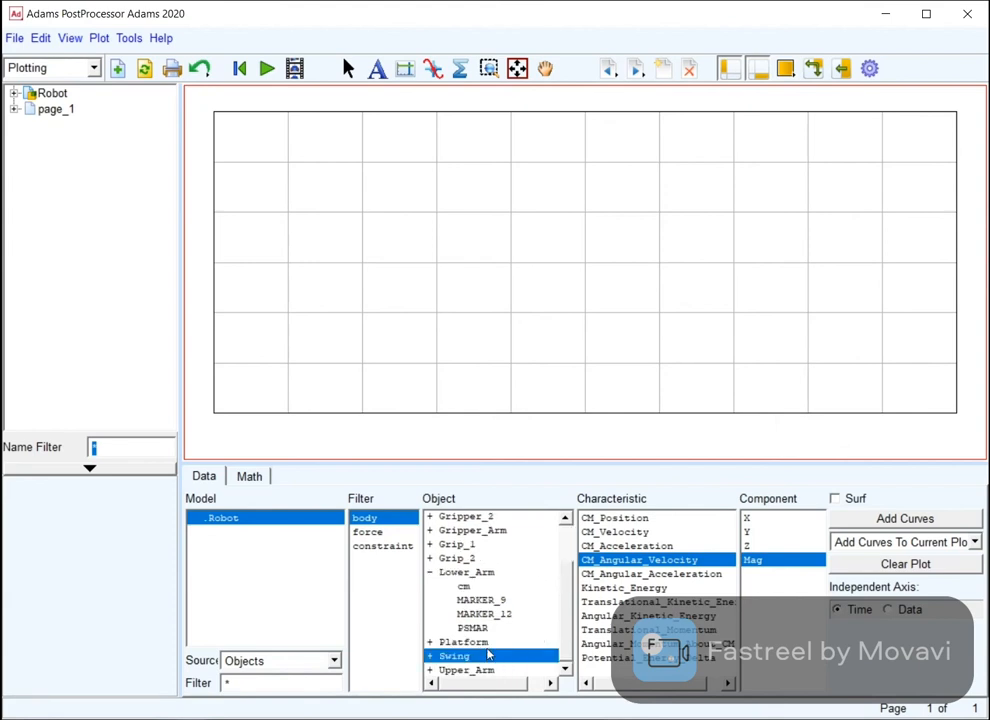
{"action": "scroll", "coordinate": [551, 620], "scroll_direction": "up", "scroll_amount": 2}
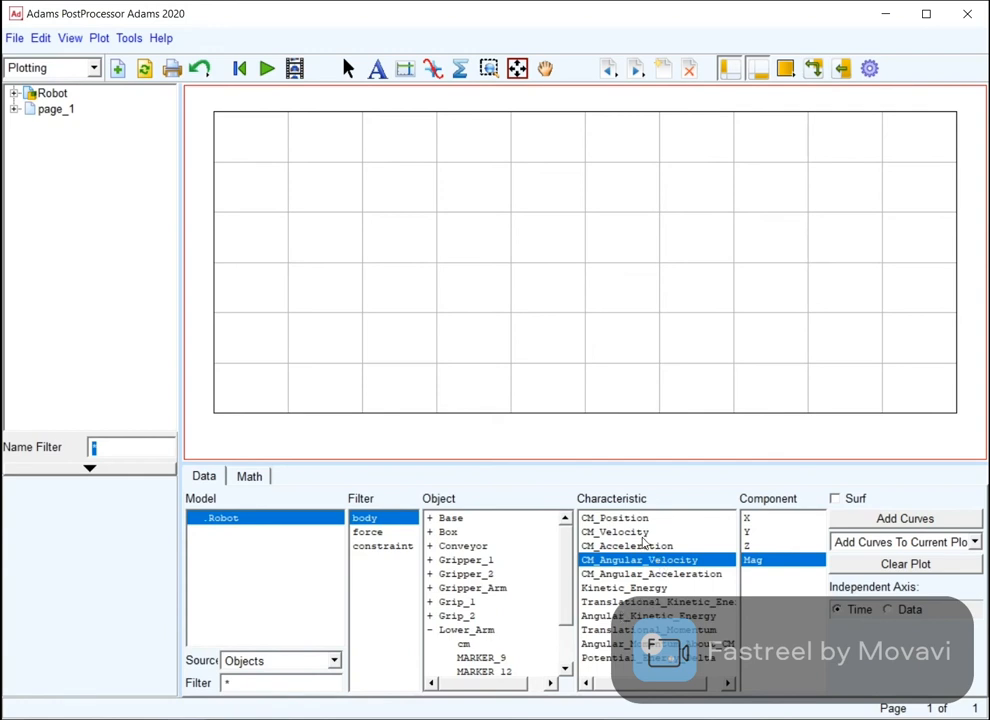
{"action": "left_click", "coordinate": [632, 573]}
{"action": "left_click", "coordinate": [875, 520]}
Step: Clear the plot and graph the X, Y and Z components of Swing's CM_Position together
{"action": "left_click", "coordinate": [895, 563]}
{"action": "left_click", "coordinate": [657, 519]}
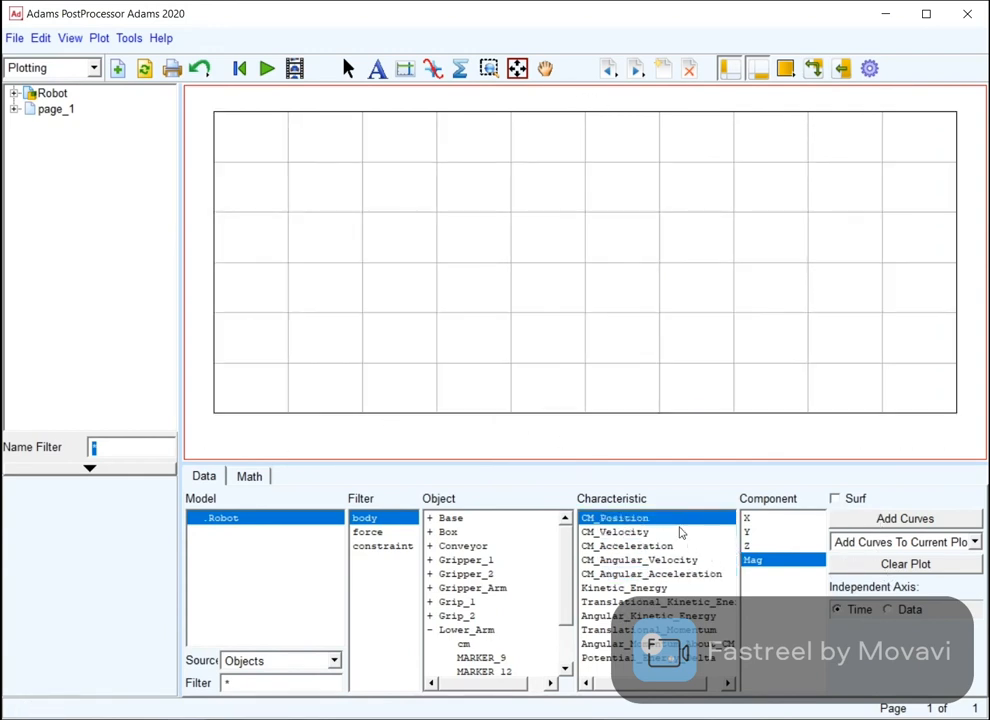
{"action": "left_click", "coordinate": [752, 518]}
{"action": "left_click", "coordinate": [905, 519]}
{"action": "left_click", "coordinate": [791, 532]}
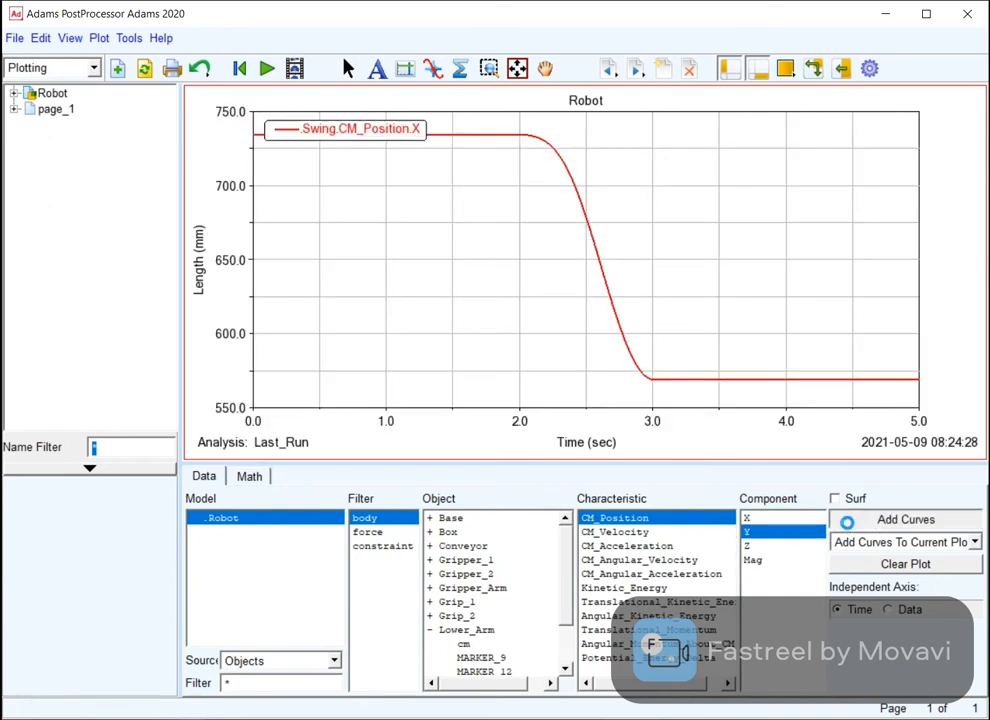
{"action": "left_click", "coordinate": [880, 519]}
{"action": "left_click", "coordinate": [760, 546]}
{"action": "left_click", "coordinate": [880, 519]}
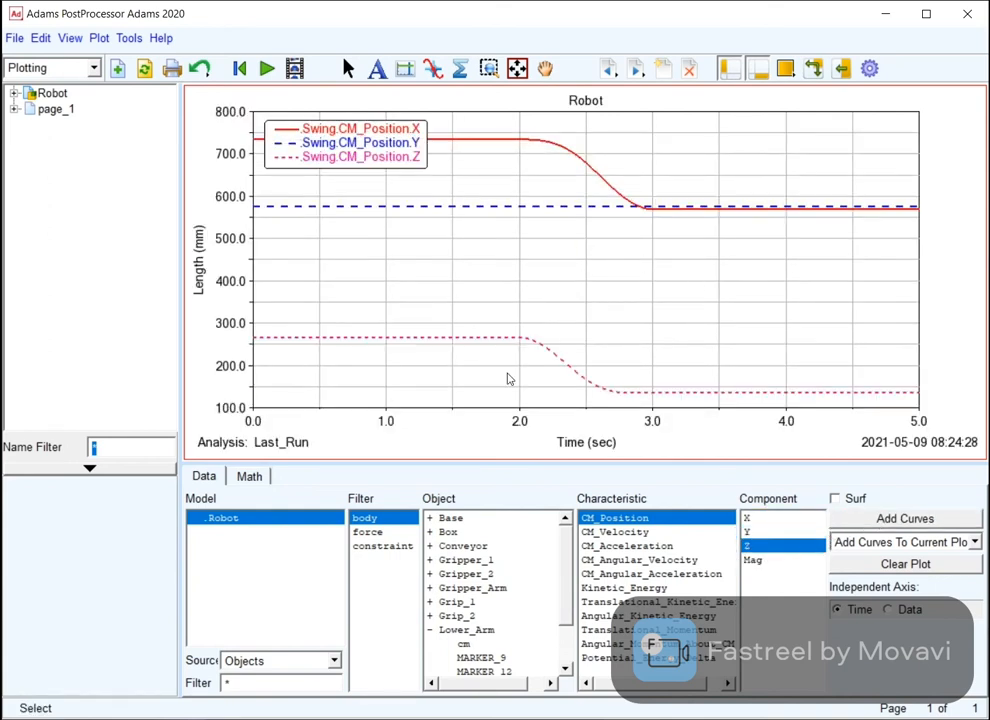
Step: Clear the position curves and plot the magnitude of CONTACT_2's Element_Force from the force results
{"action": "mouse_move", "coordinate": [563, 553]}
{"action": "left_mouse_down"}
{"action": "mouse_move", "coordinate": [570, 621]}
{"action": "mouse_move", "coordinate": [566, 551]}
{"action": "left_mouse_up"}
{"action": "left_click", "coordinate": [882, 563]}
{"action": "left_click", "coordinate": [388, 534]}
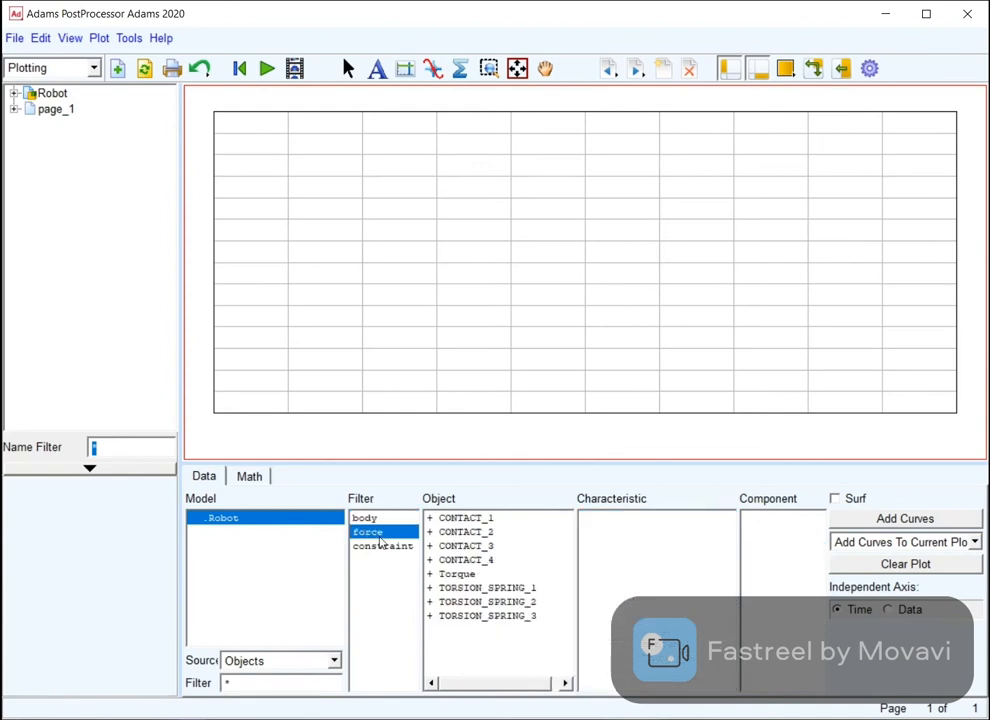
{"action": "left_click", "coordinate": [474, 520]}
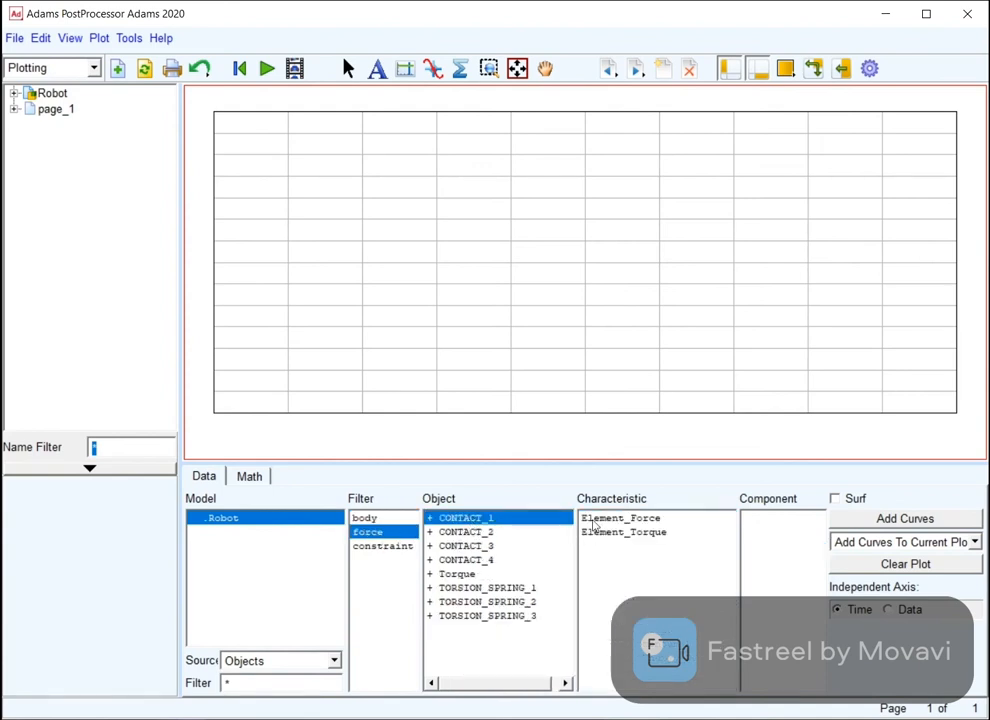
{"action": "left_click", "coordinate": [485, 533]}
{"action": "left_click", "coordinate": [640, 518]}
{"action": "left_click", "coordinate": [779, 561]}
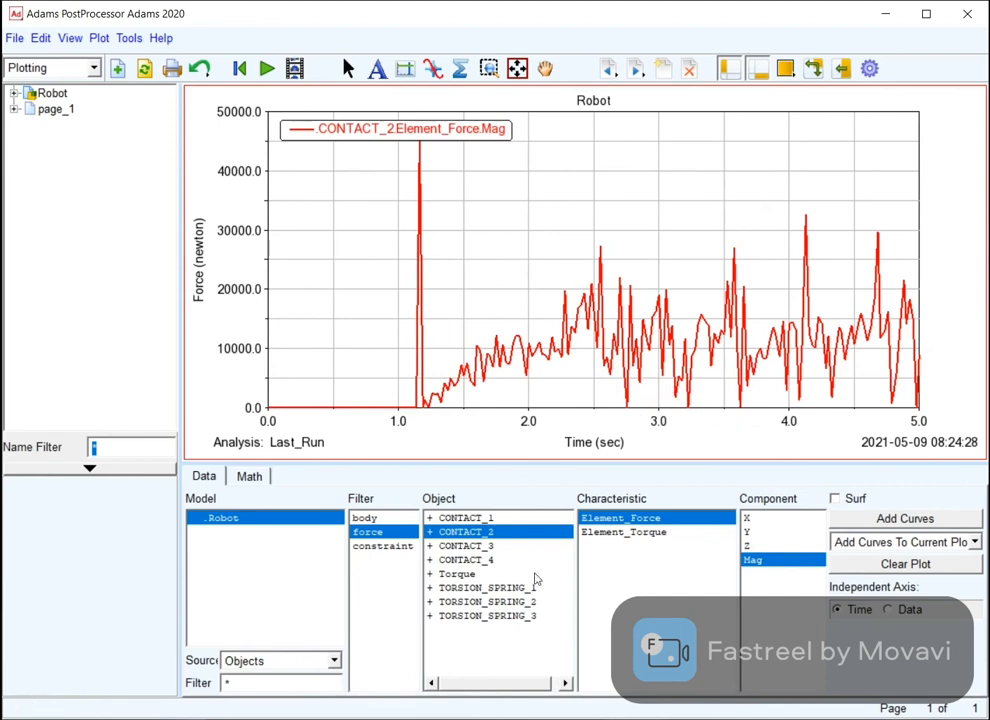
Step: Add CONTACT_3's Element_Force magnitude to the plot, then replace the curves with CONTACT_4's Element_Force magnitude
{"action": "left_click", "coordinate": [465, 546]}
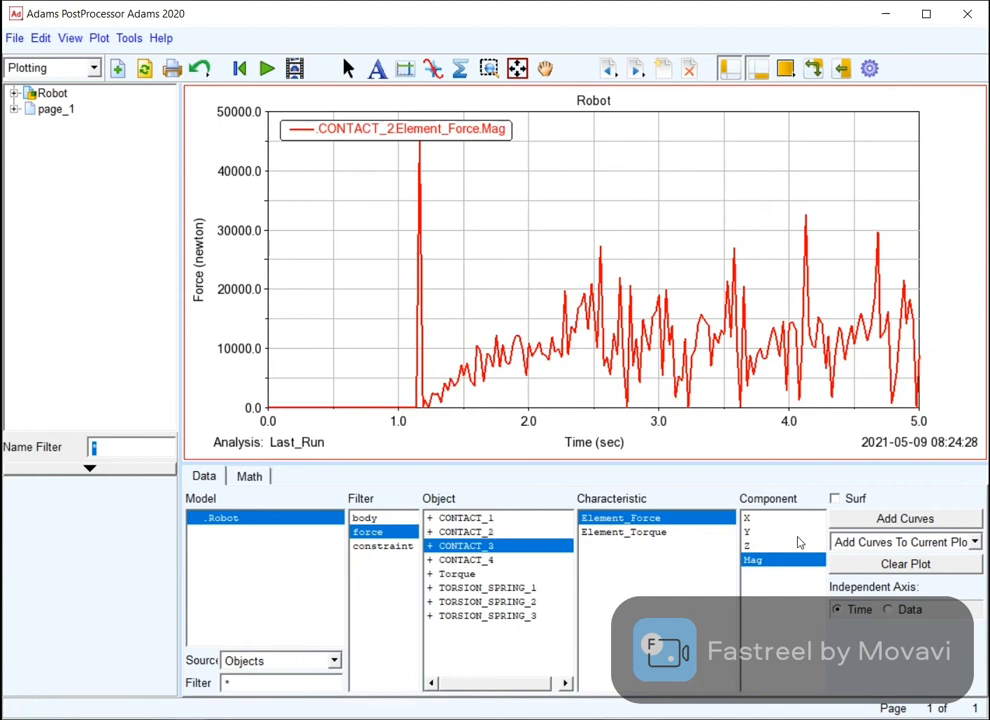
{"action": "left_click", "coordinate": [882, 519]}
{"action": "left_click", "coordinate": [882, 564]}
{"action": "left_click", "coordinate": [465, 560]}
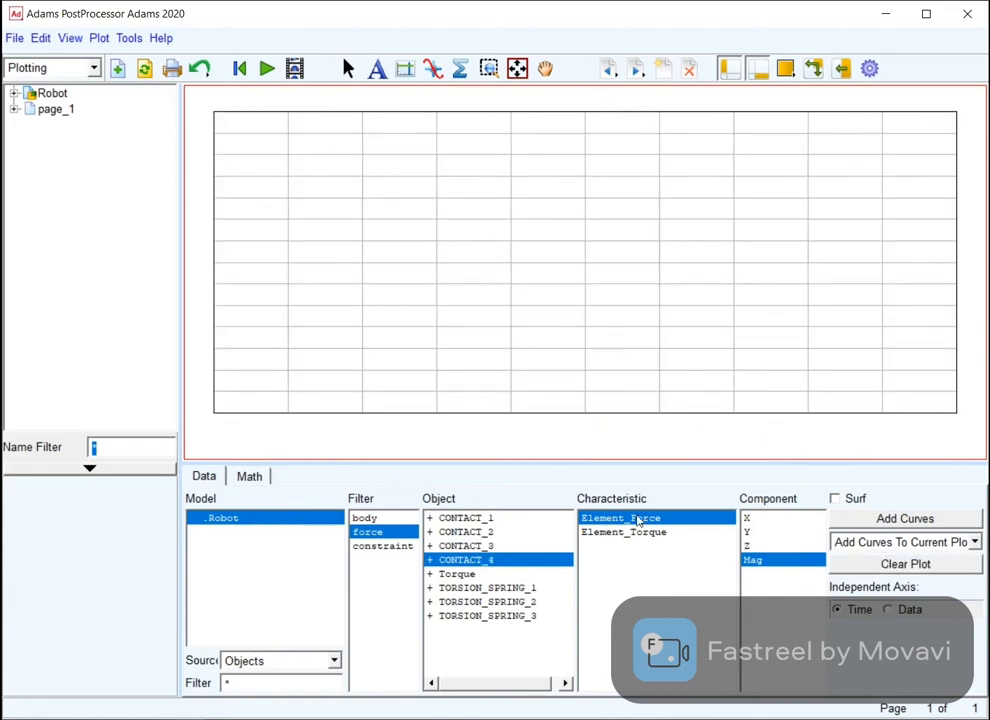
{"action": "left_click", "coordinate": [870, 524]}
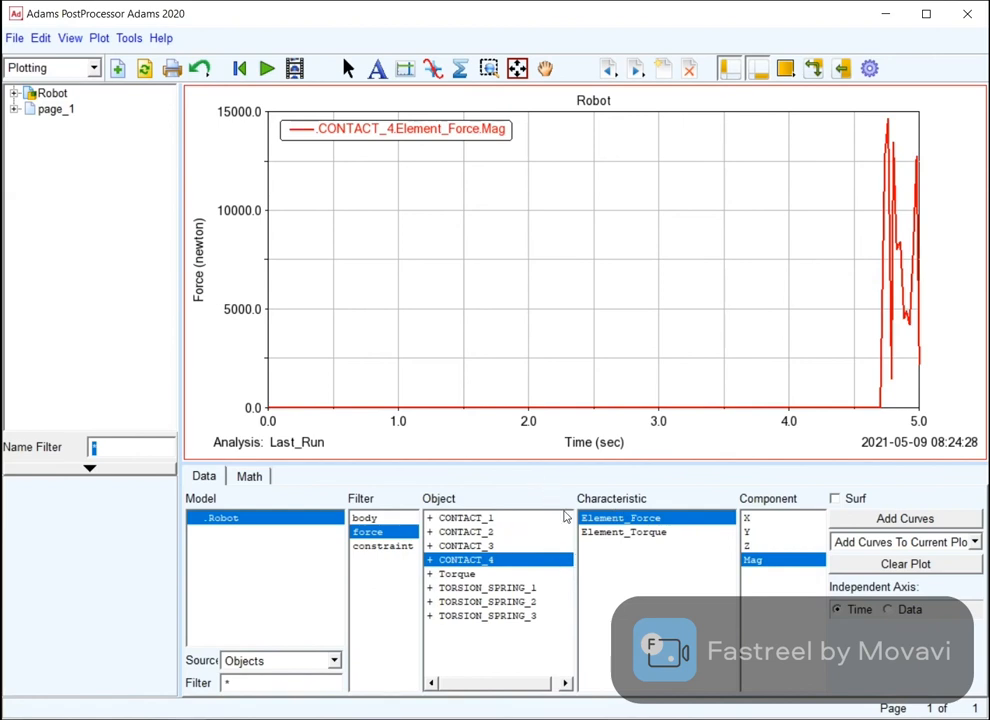
Step: Replace the contact force curve with the Element_Torque magnitude of the Torque force
{"action": "left_click", "coordinate": [458, 575]}
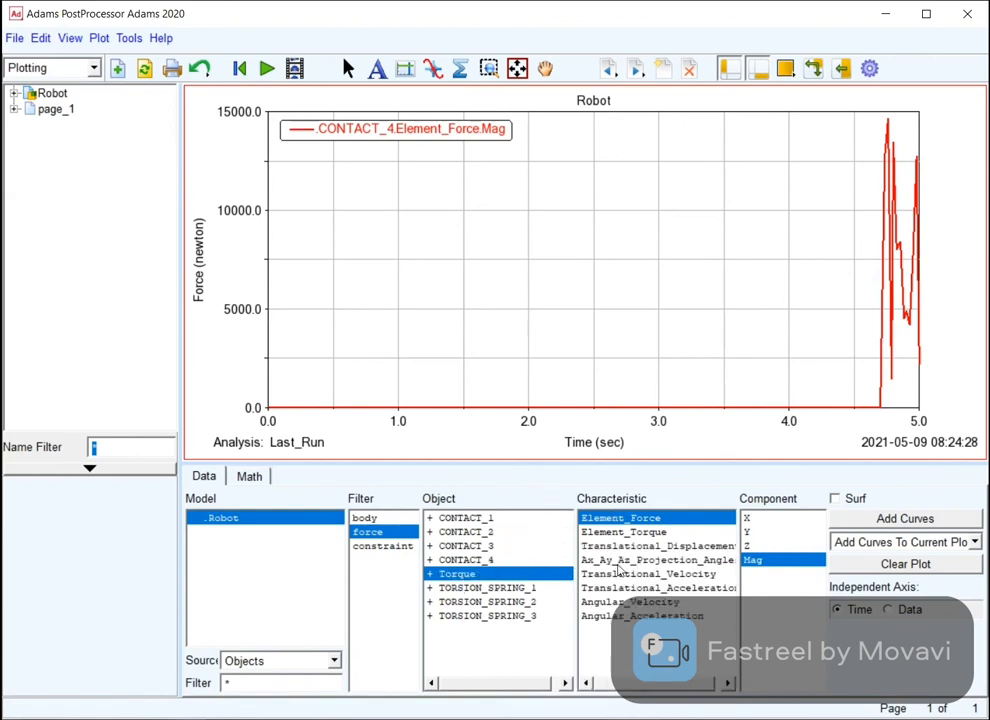
{"action": "left_click", "coordinate": [653, 533]}
{"action": "left_click", "coordinate": [862, 563]}
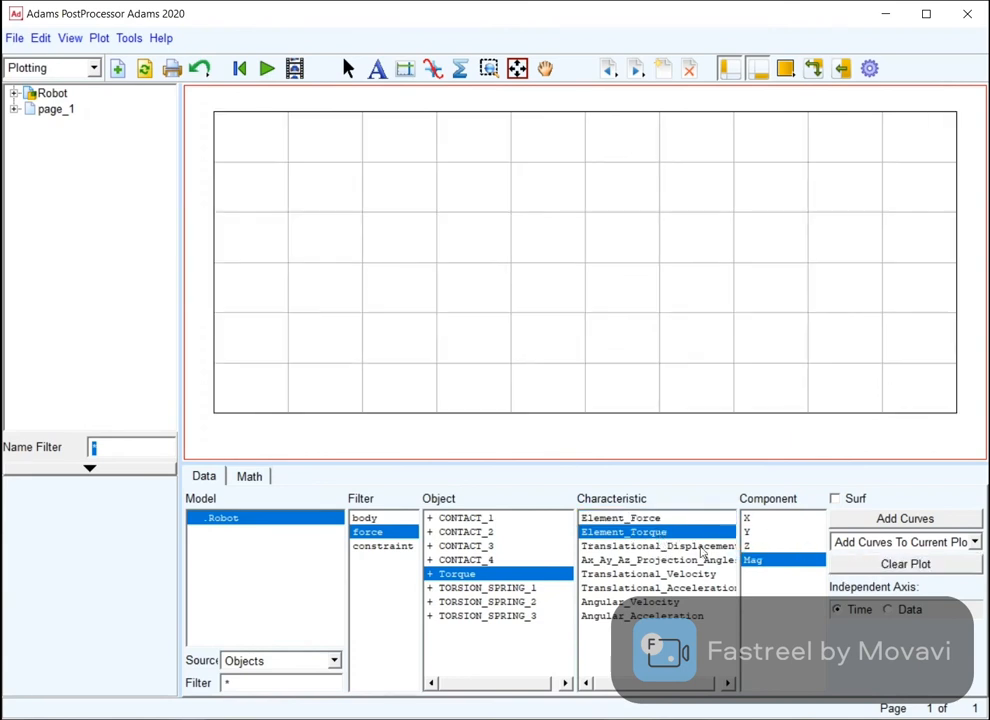
{"action": "left_click", "coordinate": [872, 519]}
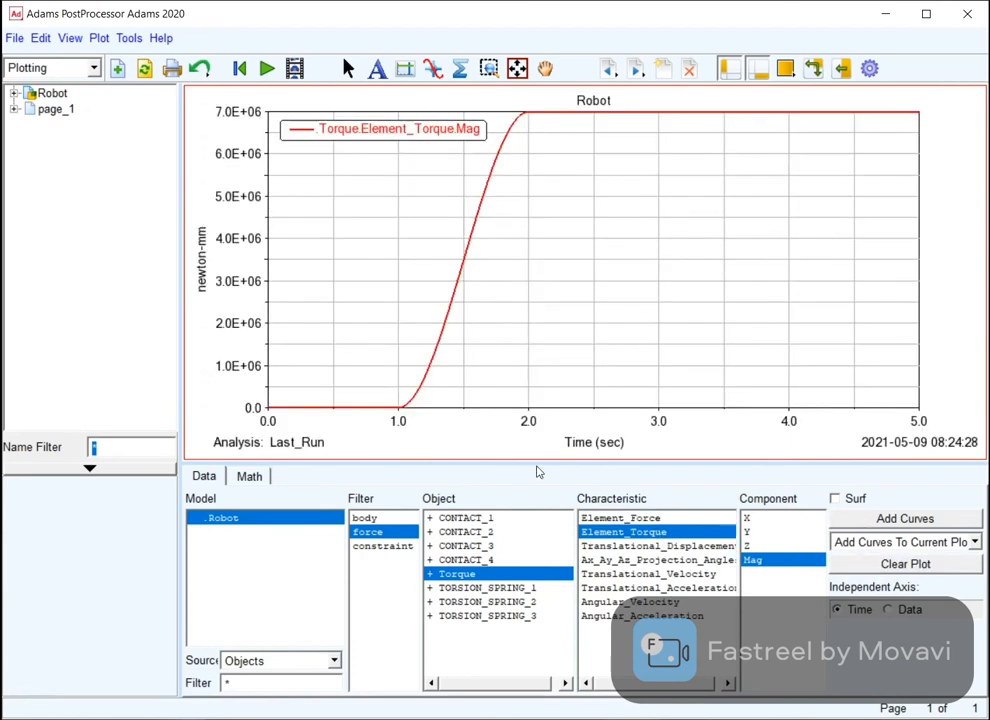
Step: Examine the result characteristics available for the torsion springs, the LA, Swing and UA revolute joints, and the four joint motions
{"action": "left_click", "coordinate": [498, 589]}
{"action": "left_click", "coordinate": [445, 616]}
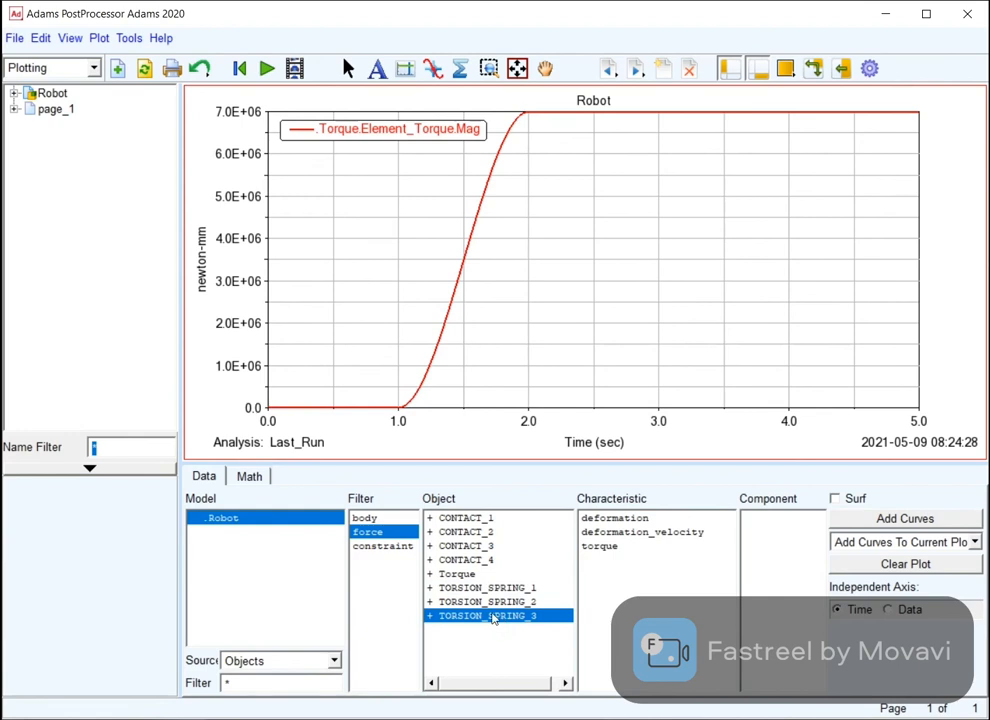
{"action": "left_click", "coordinate": [383, 548]}
{"action": "left_click_drag", "start_coordinate": [565, 560], "coordinate": [567, 636]}
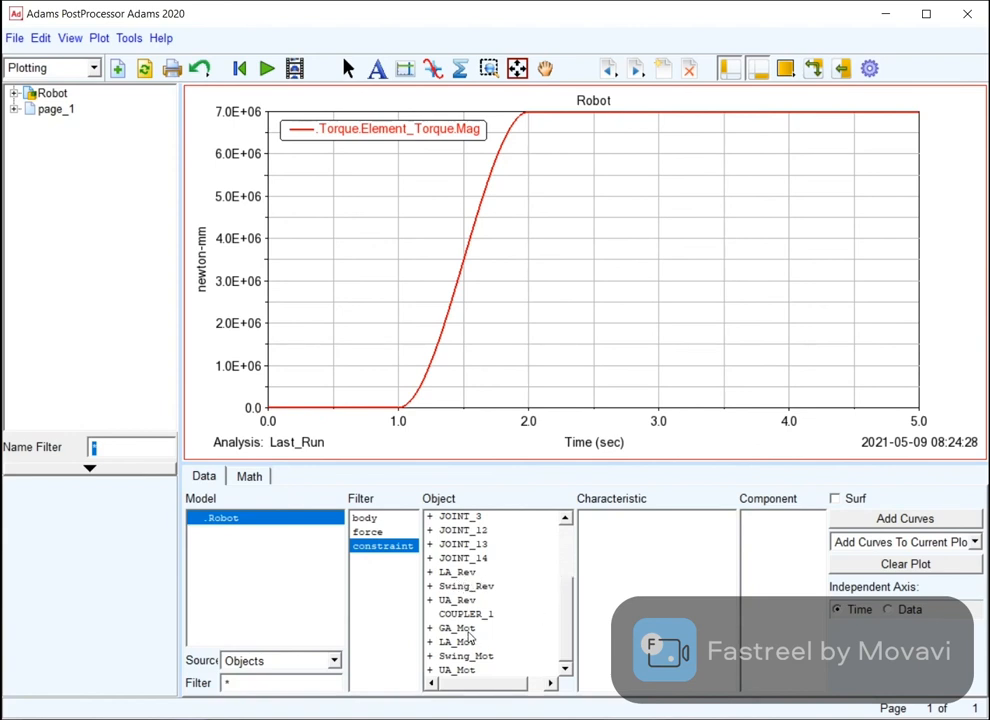
{"action": "left_click", "coordinate": [459, 573]}
{"action": "left_click", "coordinate": [462, 587]}
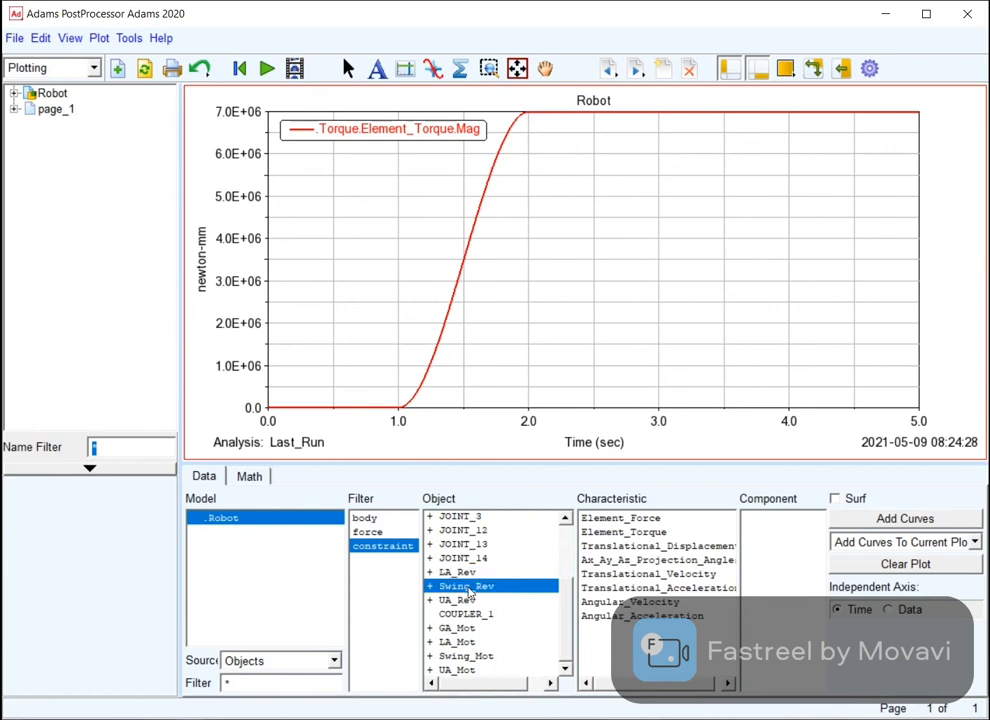
{"action": "left_click", "coordinate": [463, 601]}
{"action": "left_click", "coordinate": [460, 628]}
{"action": "left_click", "coordinate": [460, 642]}
{"action": "left_click", "coordinate": [464, 656]}
{"action": "left_click", "coordinate": [462, 670]}
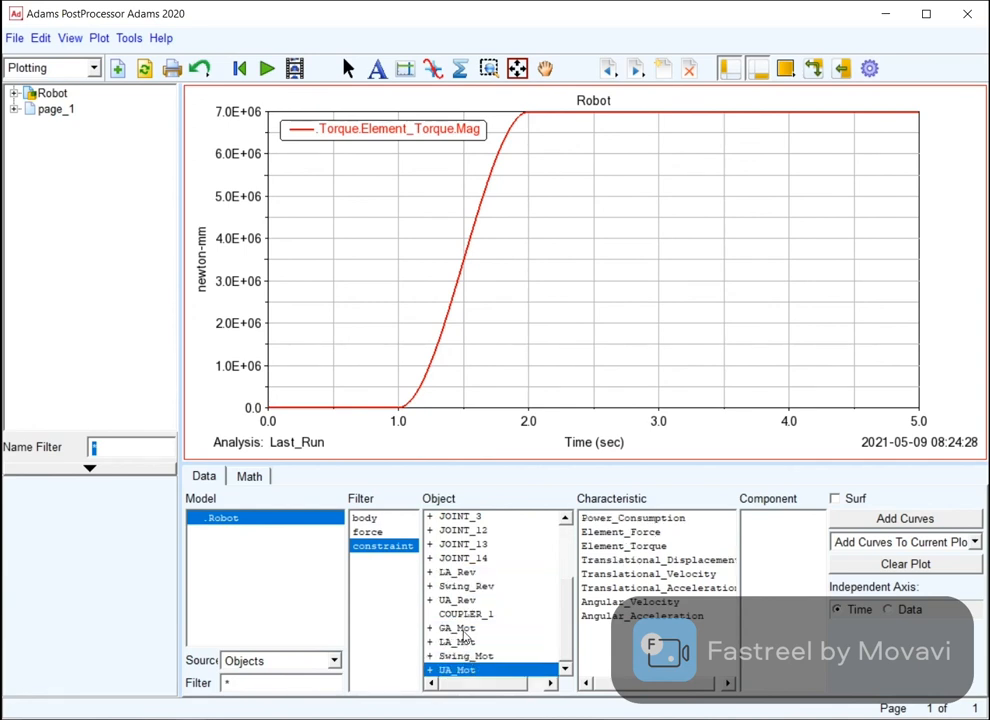
Step: Plot the Angular_Velocity magnitude of the GA_Mot motion on its own
{"action": "left_click", "coordinate": [462, 629]}
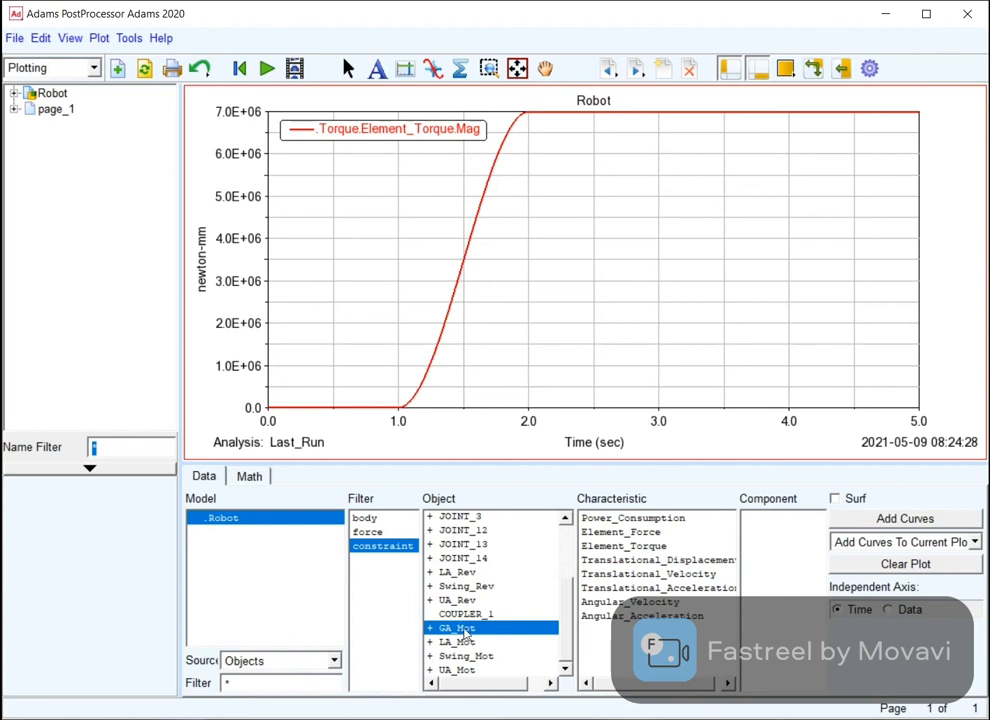
{"action": "left_click", "coordinate": [630, 602]}
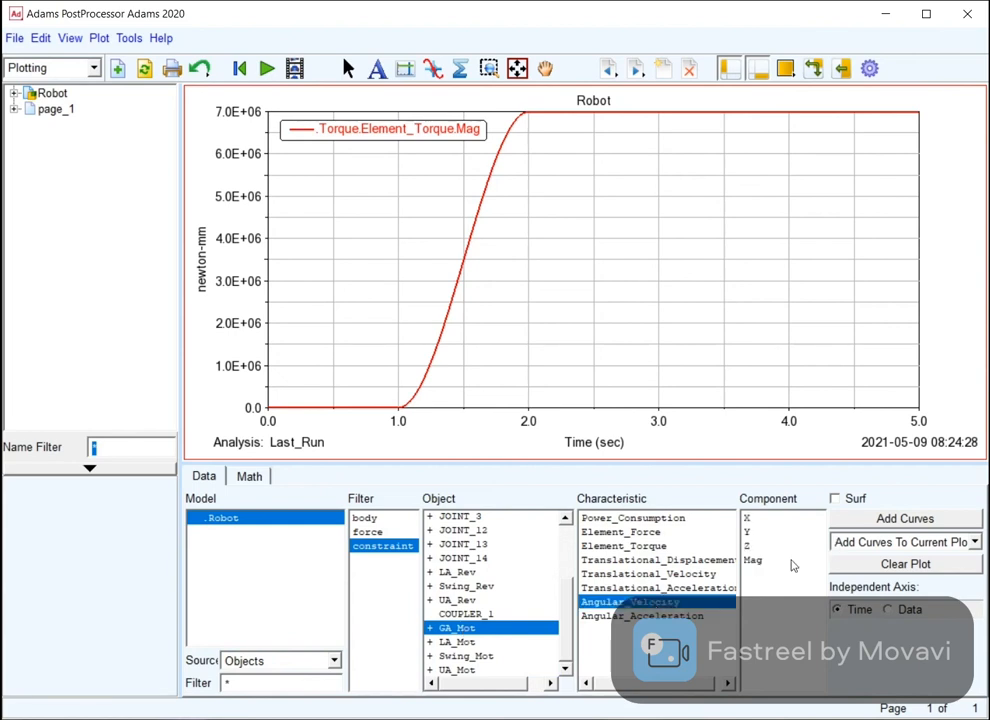
{"action": "left_click", "coordinate": [790, 562]}
{"action": "left_click", "coordinate": [880, 519]}
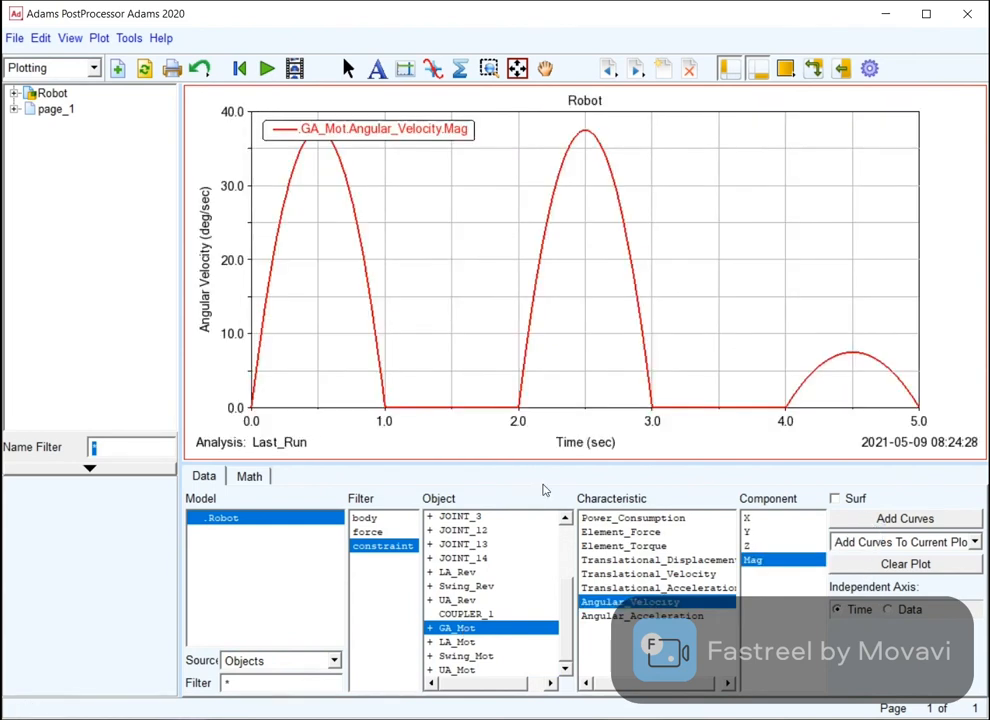
Step: Clear the GA_Mot curve and plot the Angular_Velocity magnitude of the LA_Mot motion
{"action": "left_click", "coordinate": [880, 565]}
{"action": "left_click", "coordinate": [478, 642]}
{"action": "left_click", "coordinate": [868, 524]}
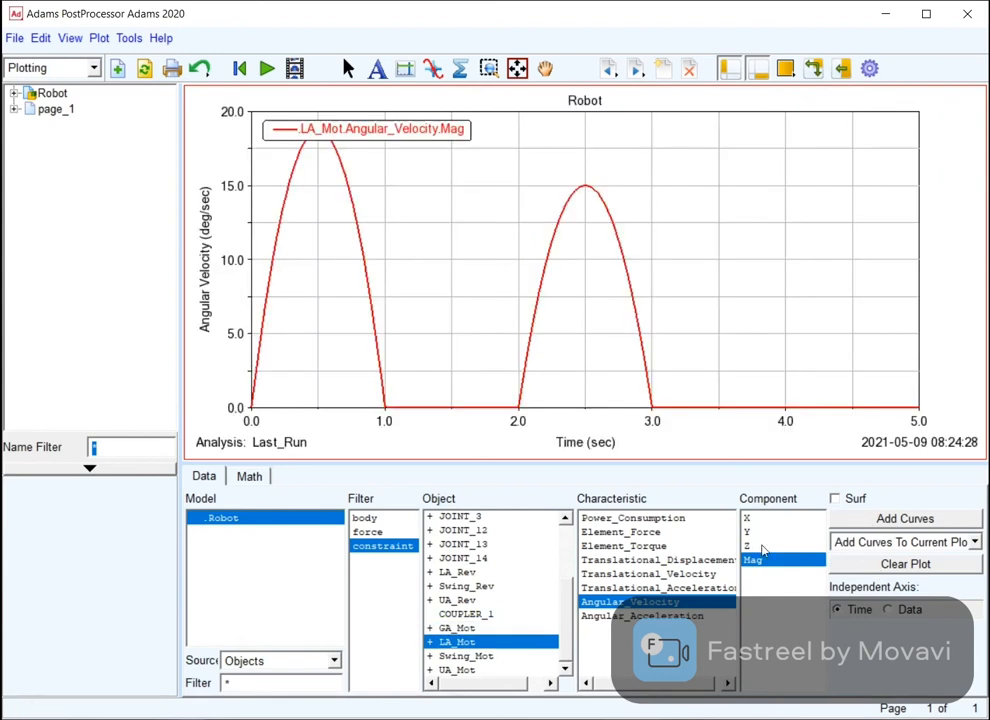